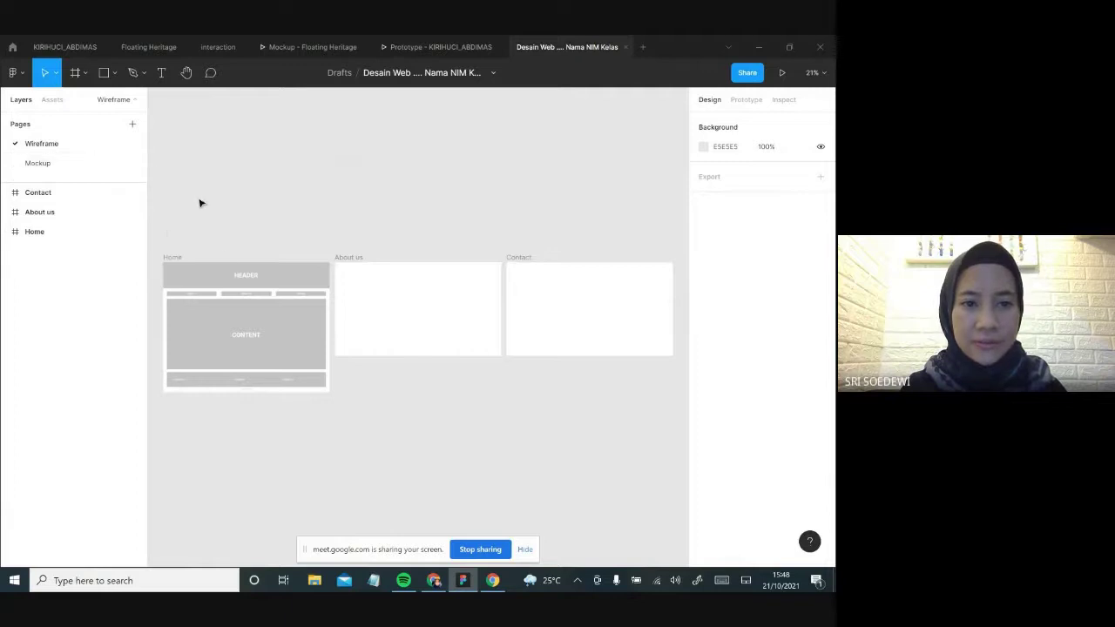
# - Copy the Home frame from the Wireframe page and paste it onto the Mockup page
pyautogui.click(171, 260)
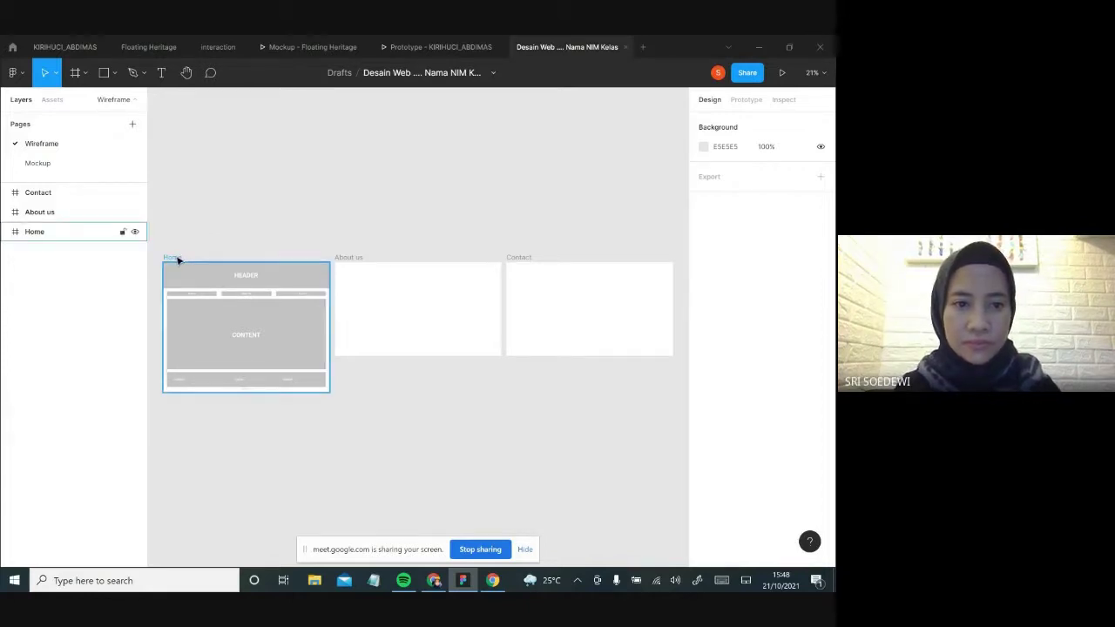
pyautogui.click(210, 255)
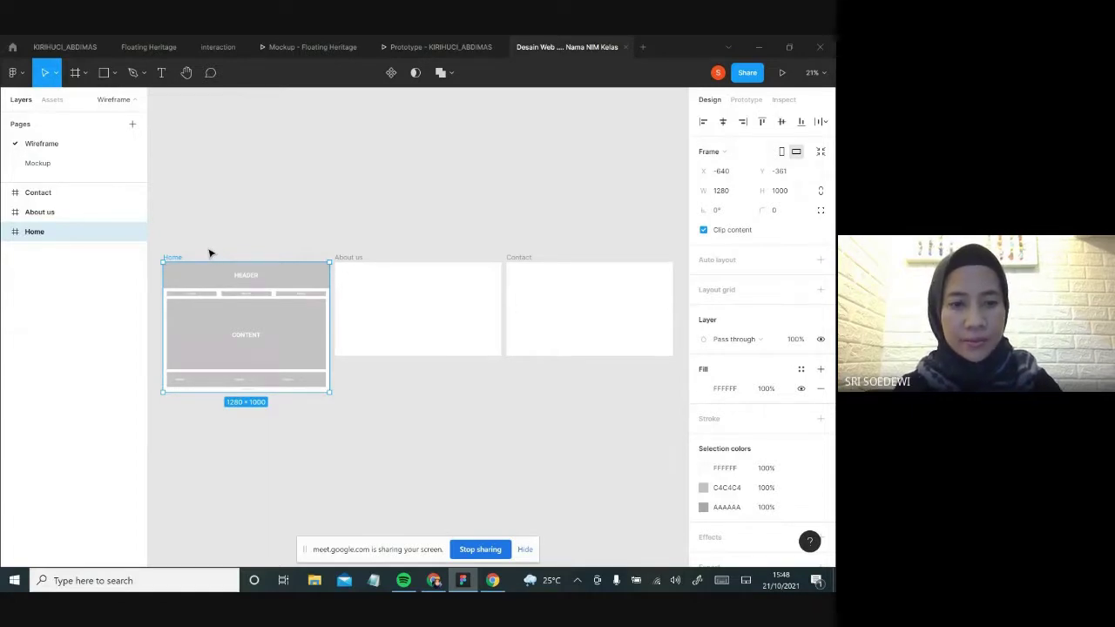
pyautogui.click(70, 165)
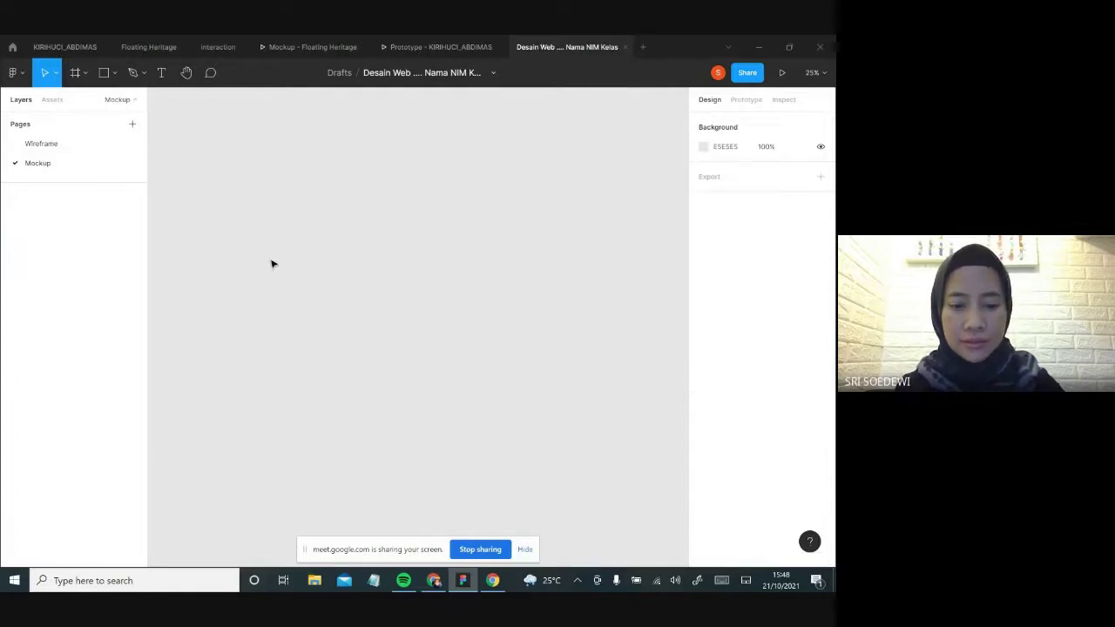
pyautogui.hotkey('ctrl', 'v')
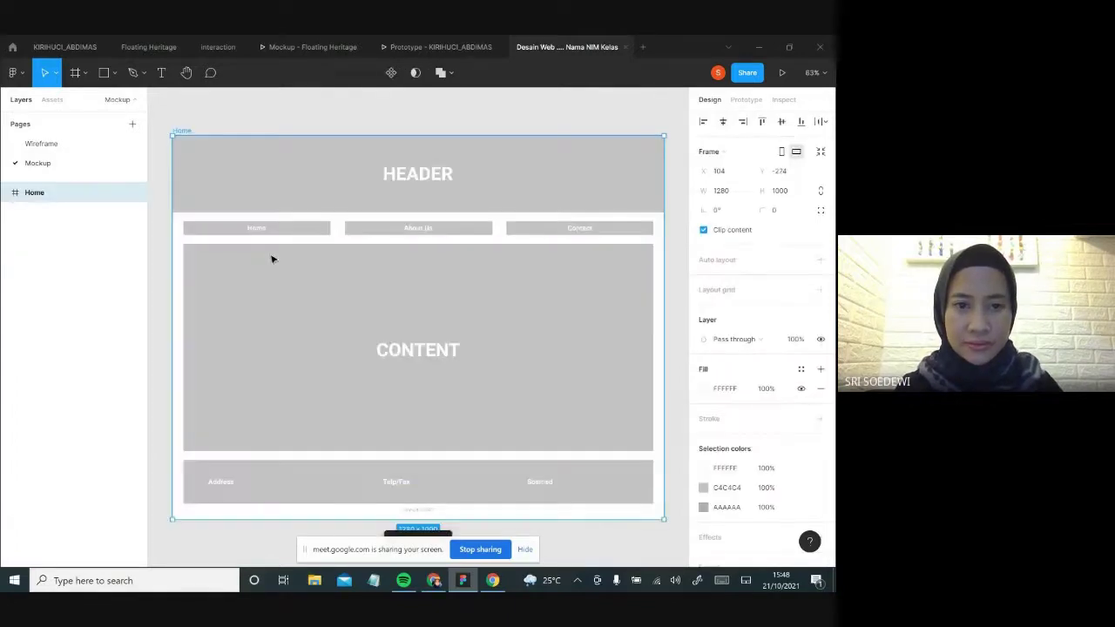
pyautogui.click(336, 107)
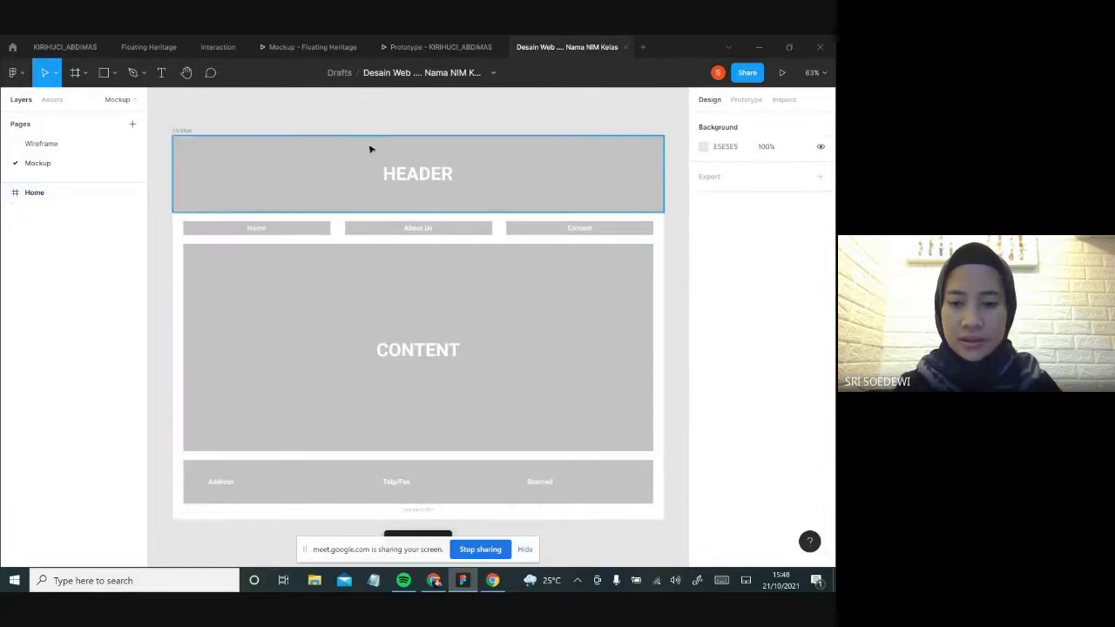
# - Delete the HEADER text from the header block of the Home frame on the Mockup page
pyautogui.hotkey('shift', '1')
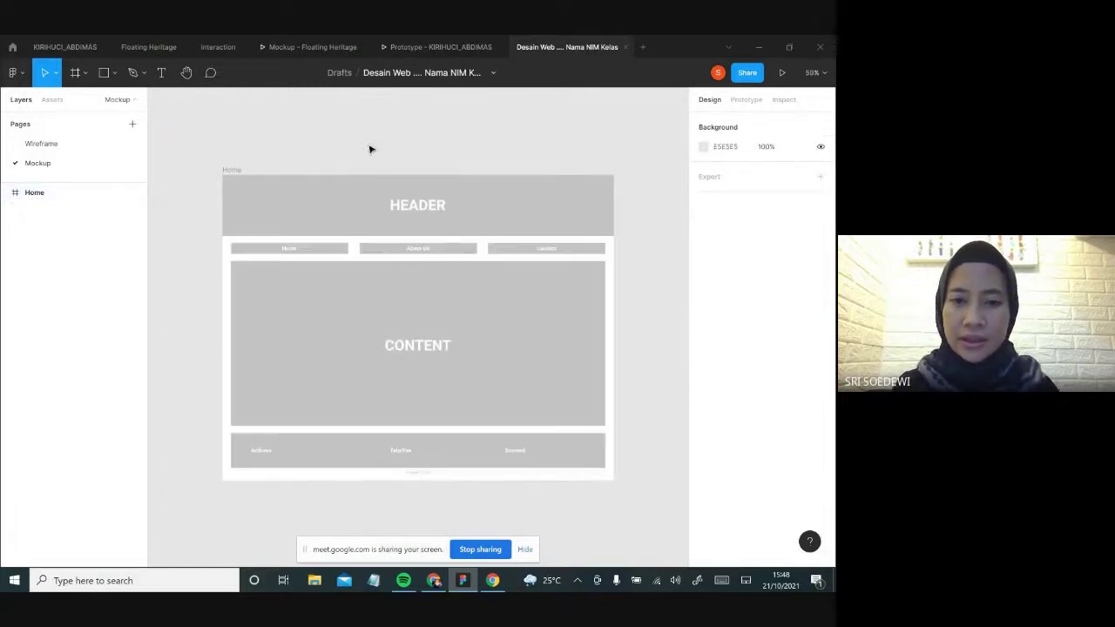
pyautogui.moveTo(508, 294); pyautogui.dragTo(465, 309)
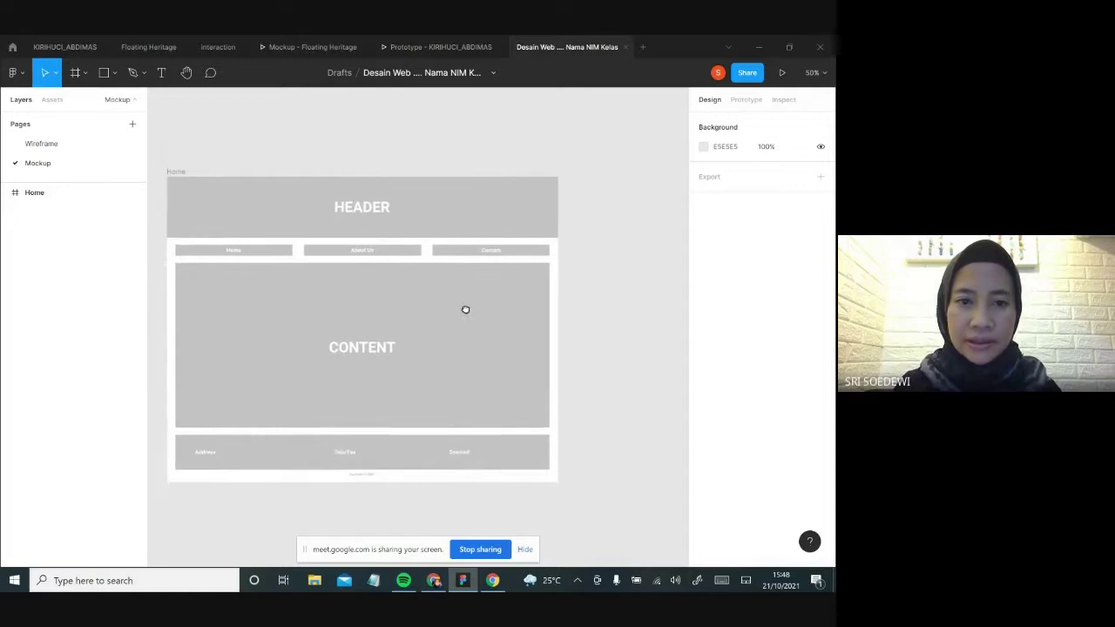
pyautogui.click(378, 217)
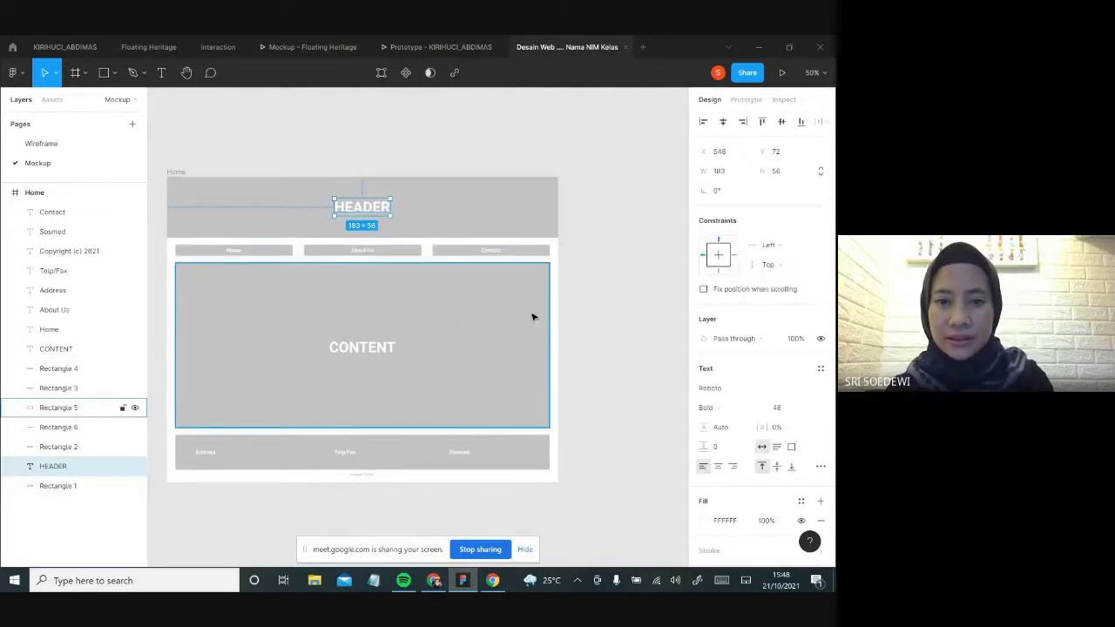
pyautogui.press('Delete')
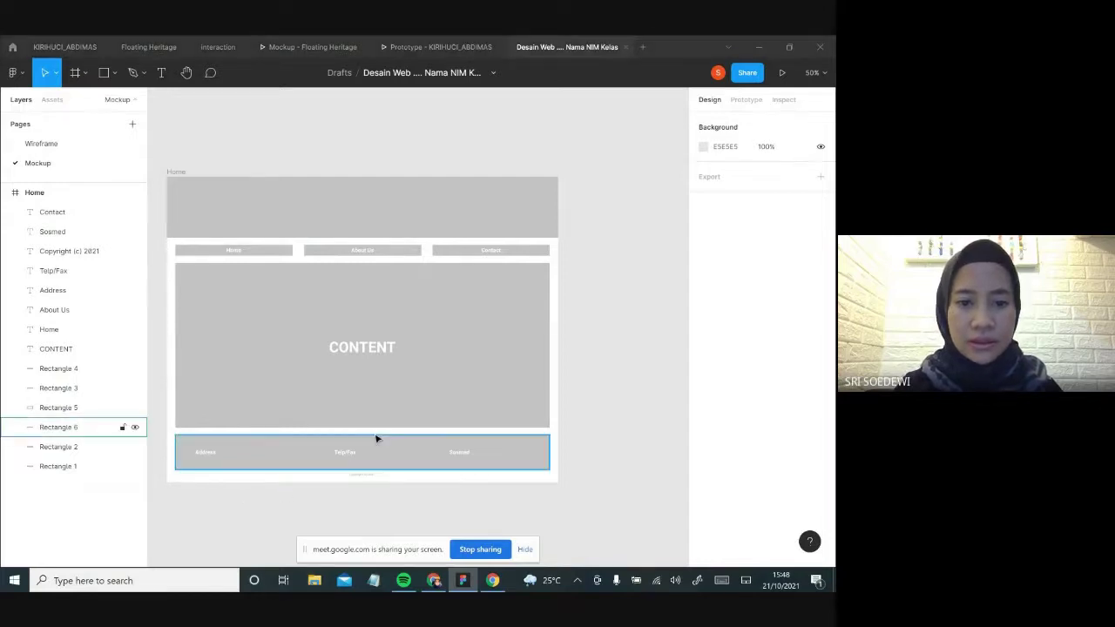
# - Place the pink and blue "simple-background" image from the Saved Pictures folder into the Home frame
pyautogui.click(314, 582)
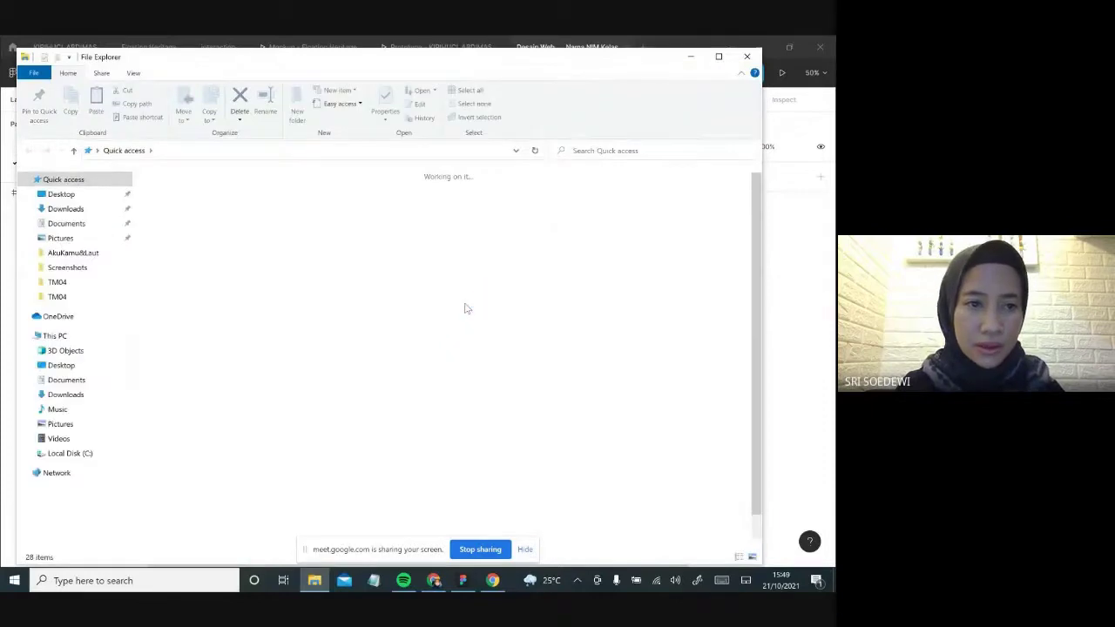
pyautogui.click(63, 238)
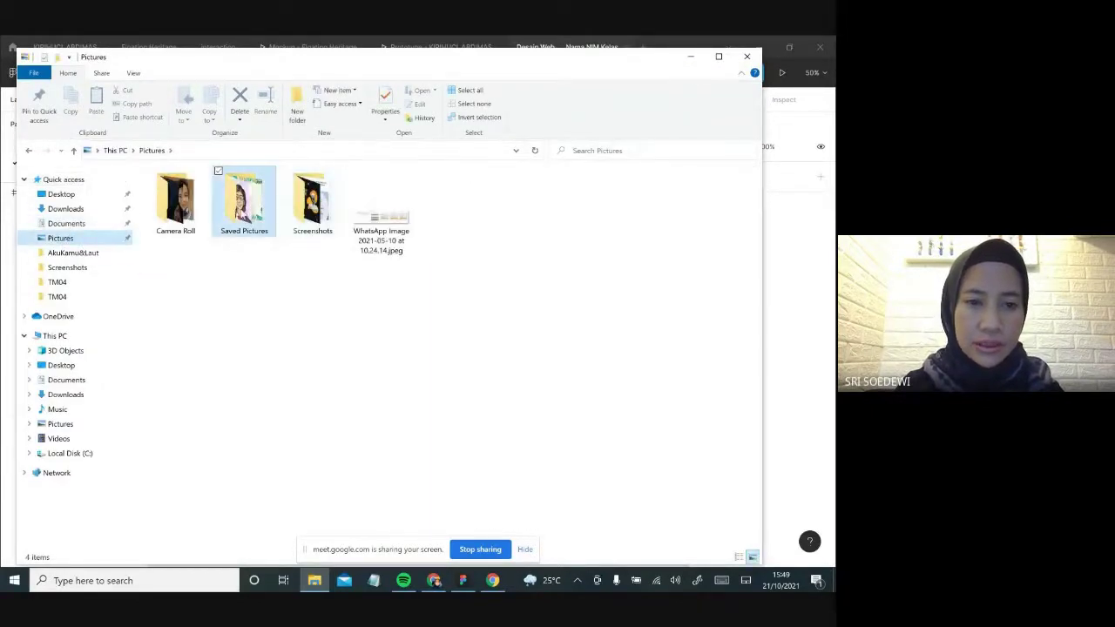
pyautogui.doubleClick(244, 205)
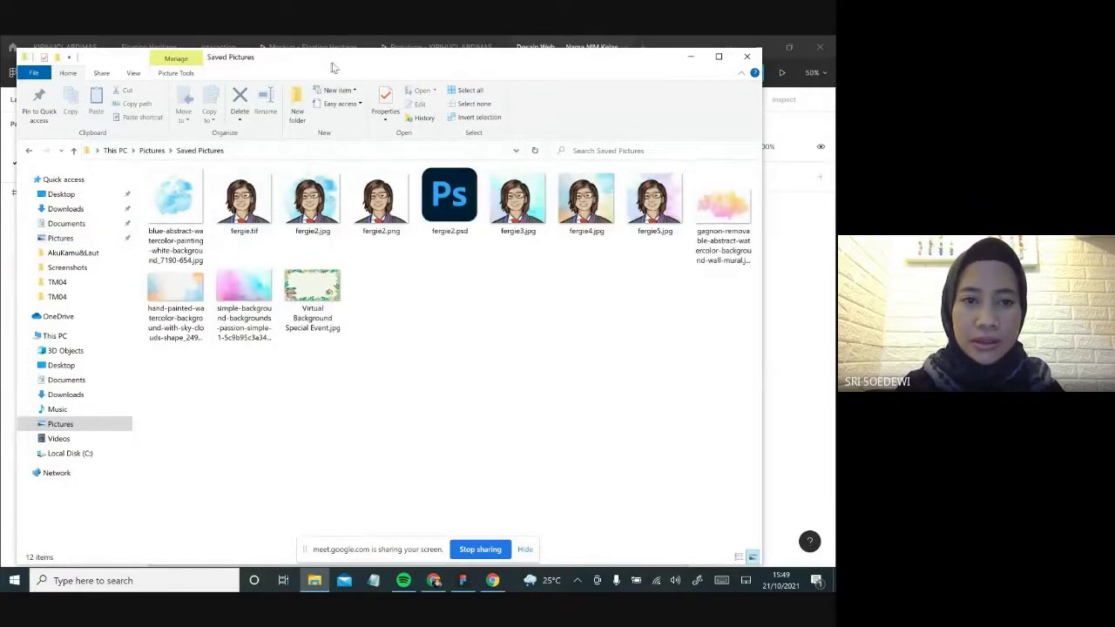
pyautogui.moveTo(331, 67); pyautogui.dragTo(605, 87)
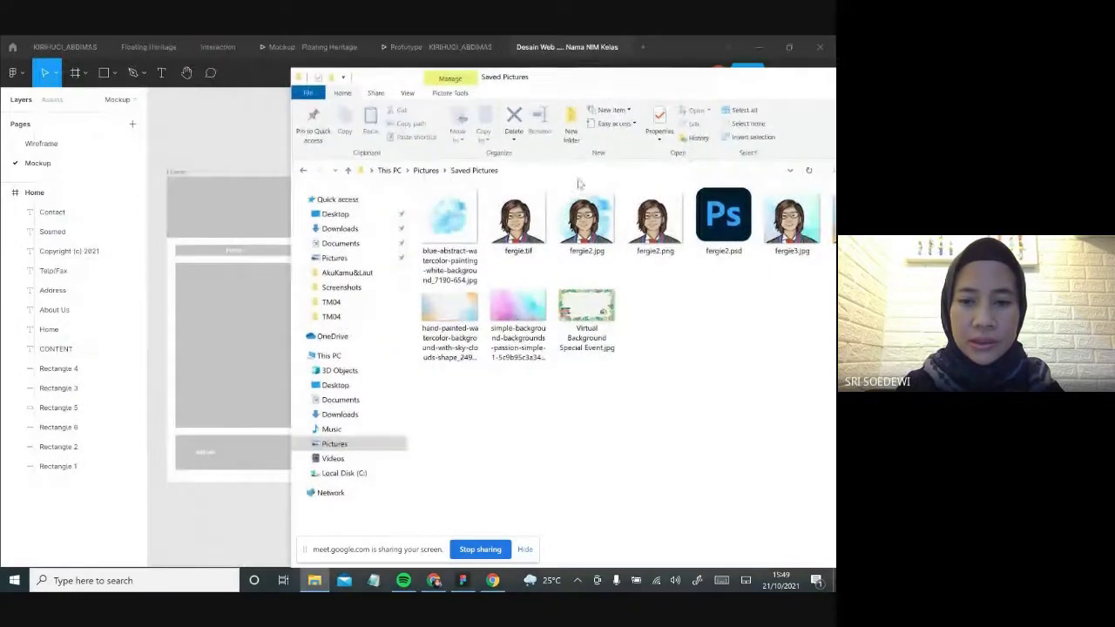
pyautogui.click(523, 320)
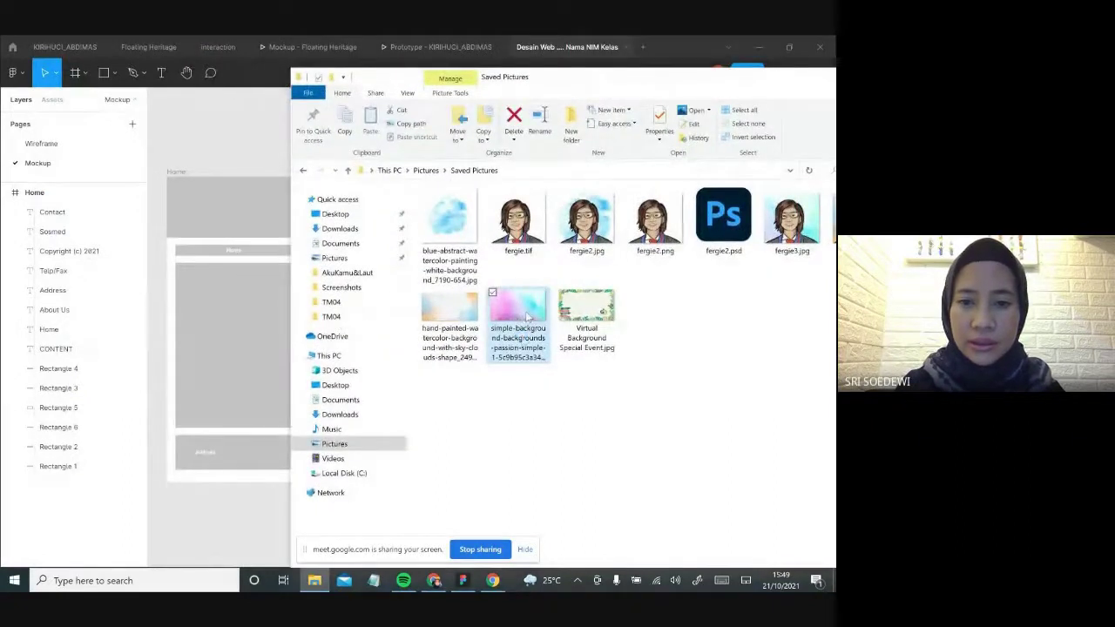
pyautogui.moveTo(394, 294); pyautogui.dragTo(207, 201)
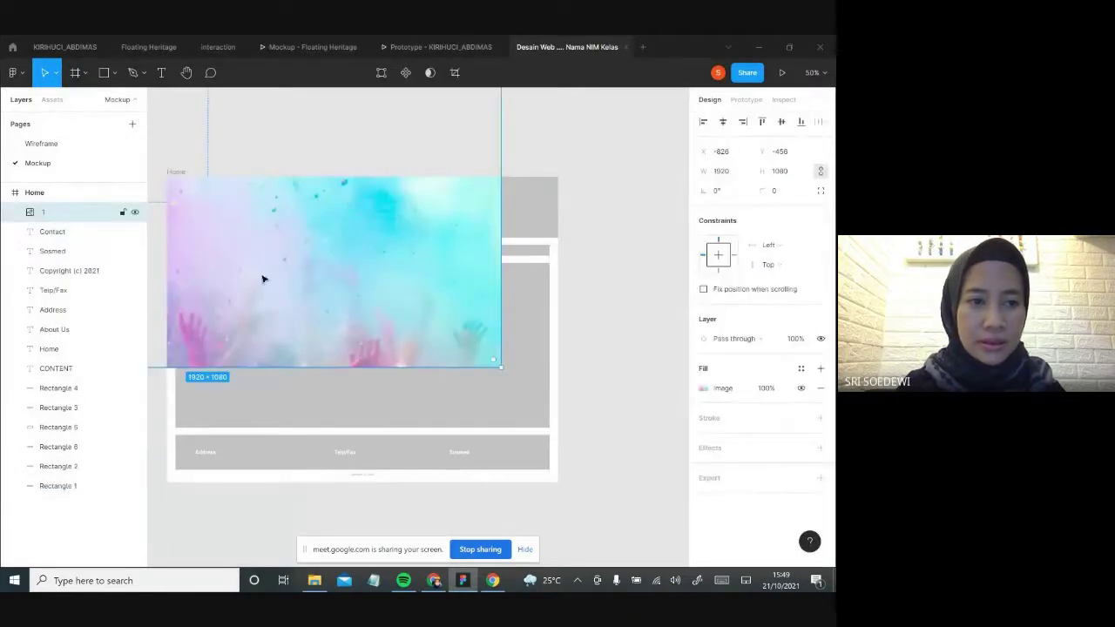
# - Move the image's layer directly above Rectangle 1, beneath all other layers, and shift the image across the header block
pyautogui.moveTo(221, 262); pyautogui.dragTo(454, 337)
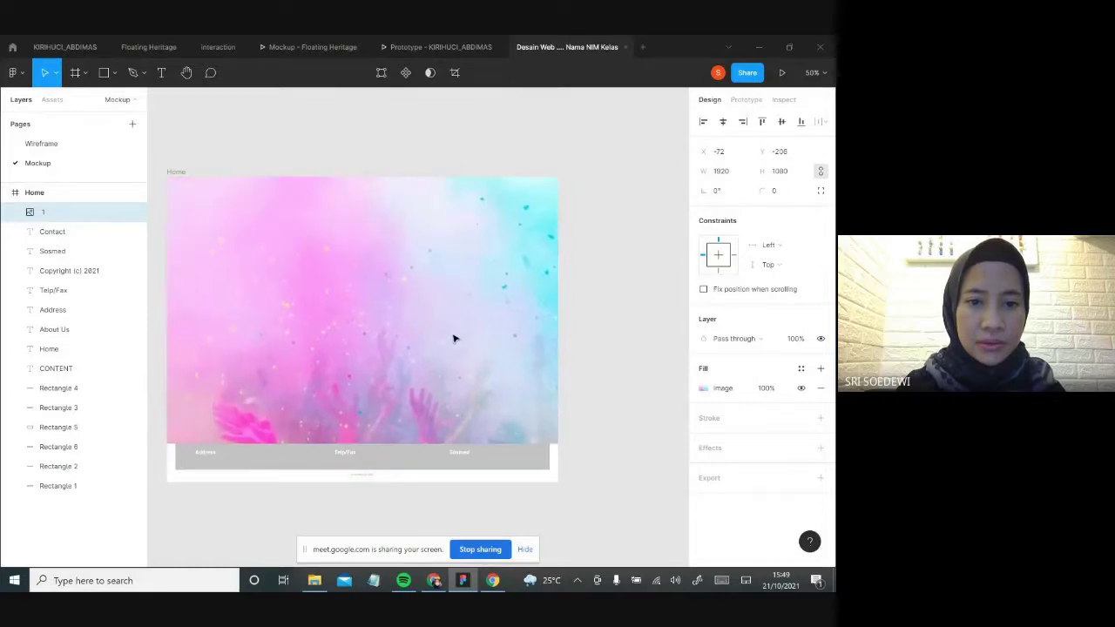
pyautogui.moveTo(225, 257); pyautogui.dragTo(249, 227)
pyautogui.moveTo(247, 267); pyautogui.dragTo(359, 289)
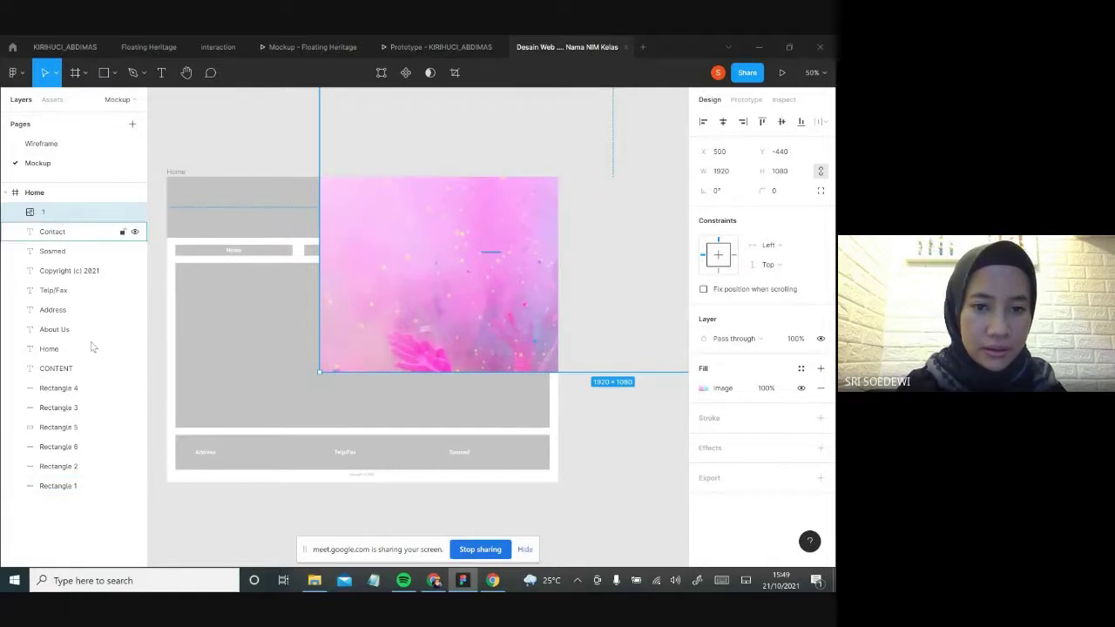
pyautogui.click(255, 210)
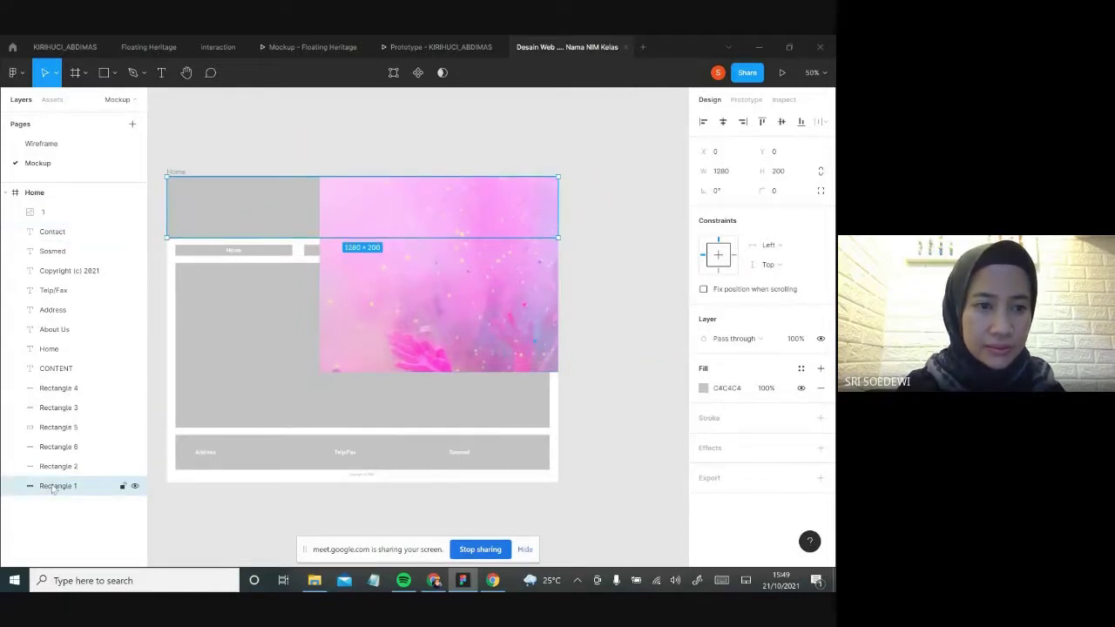
pyautogui.click(63, 214)
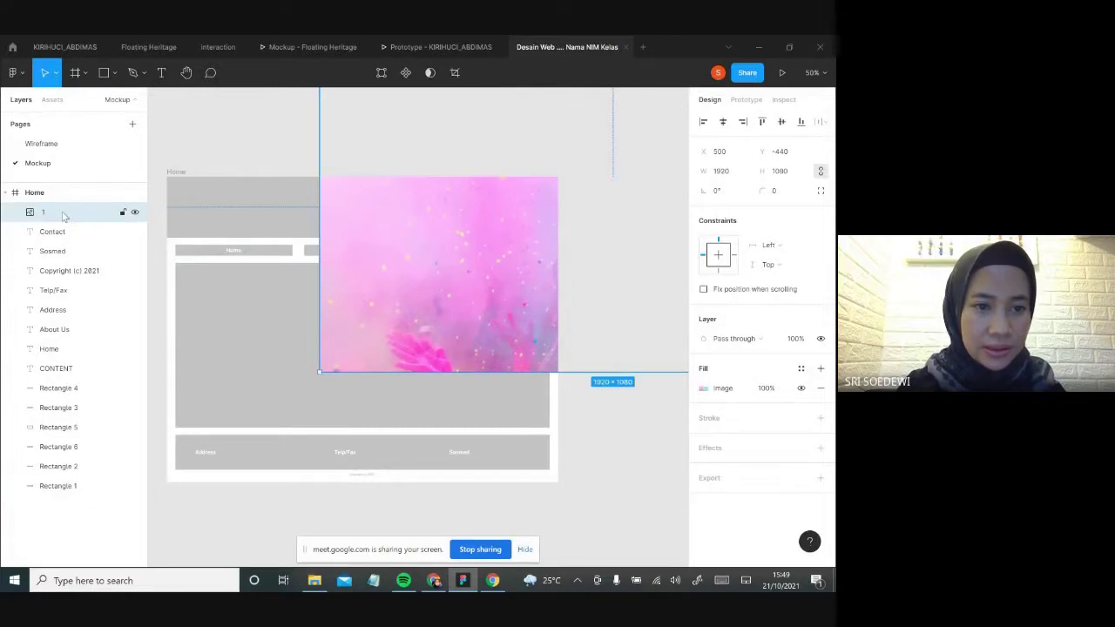
pyautogui.moveTo(63, 218); pyautogui.dragTo(42, 482)
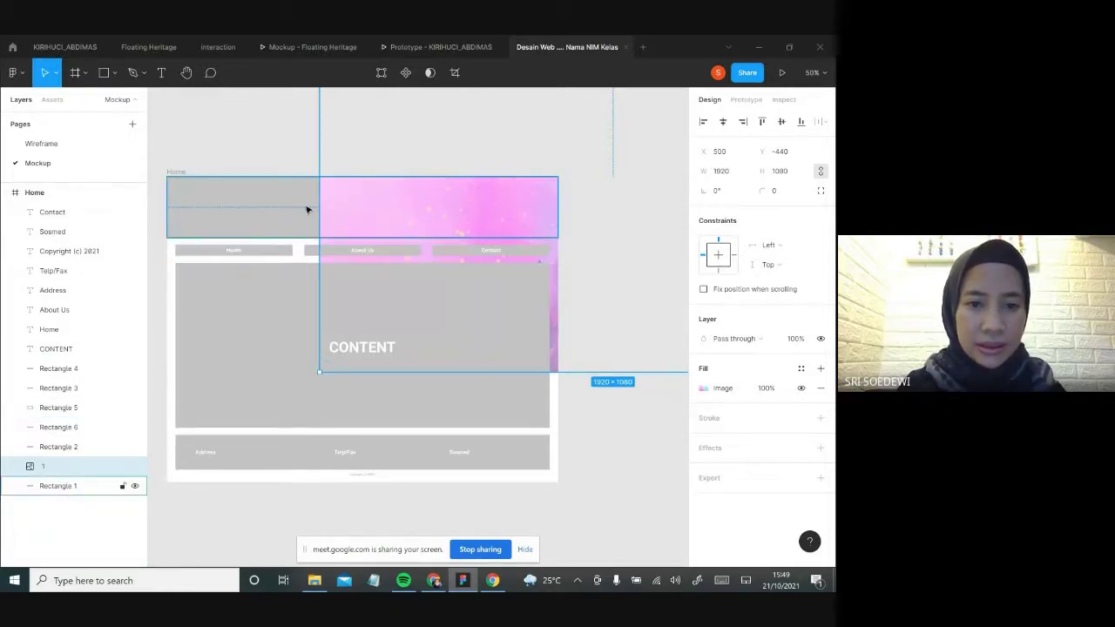
pyautogui.moveTo(406, 209); pyautogui.dragTo(314, 231)
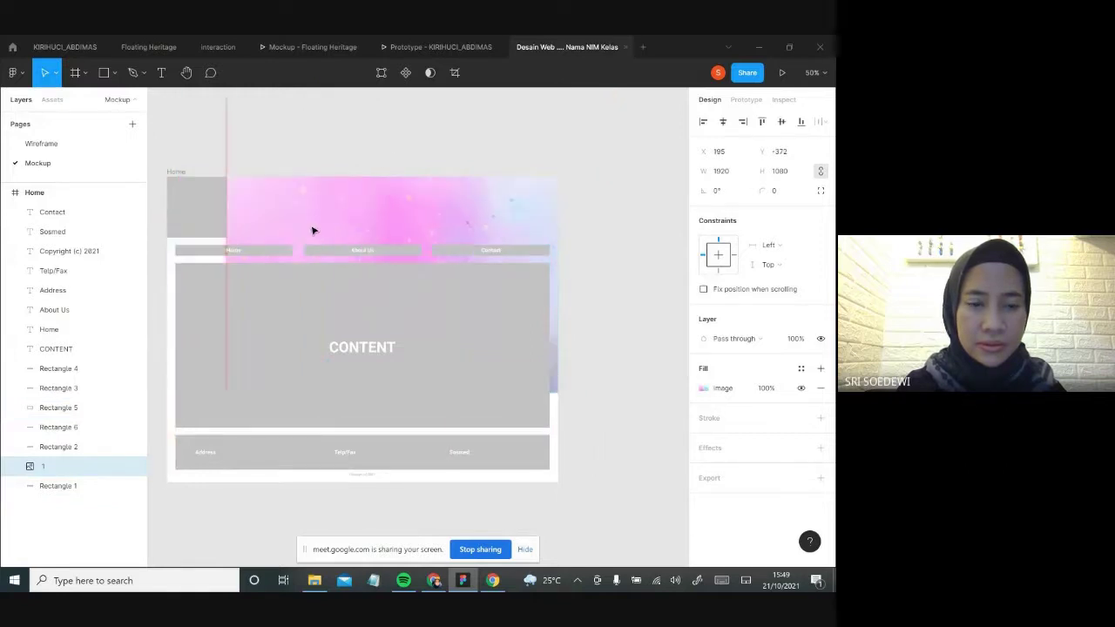
# - Try to use the header rectangle, Rectangle 1, on its own as a mask, and revert it
pyautogui.click(68, 487)
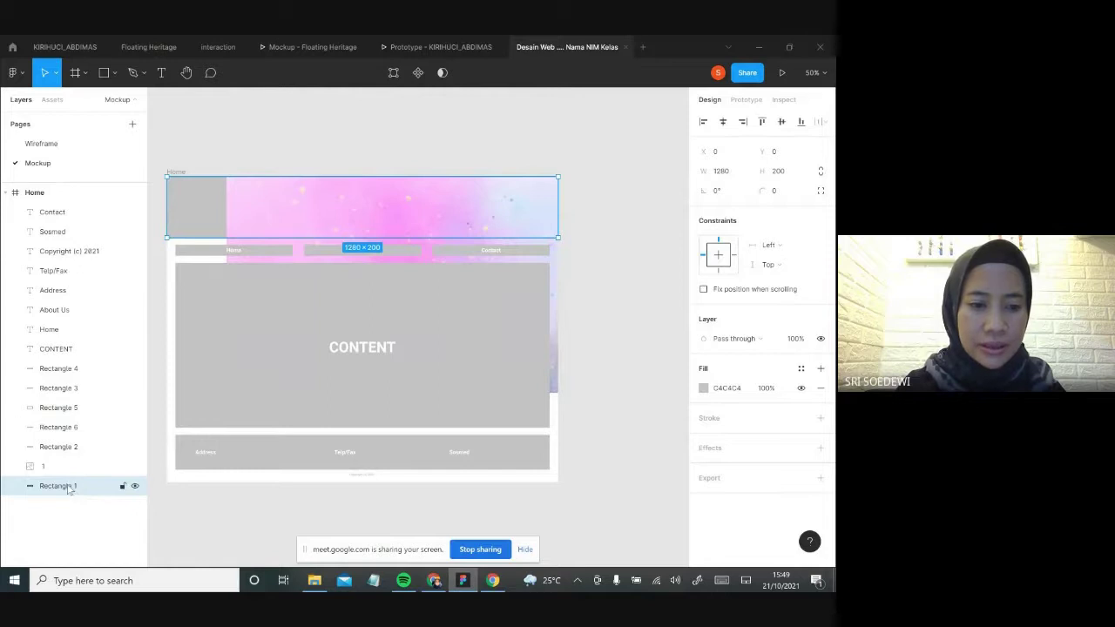
pyautogui.rightClick(69, 492)
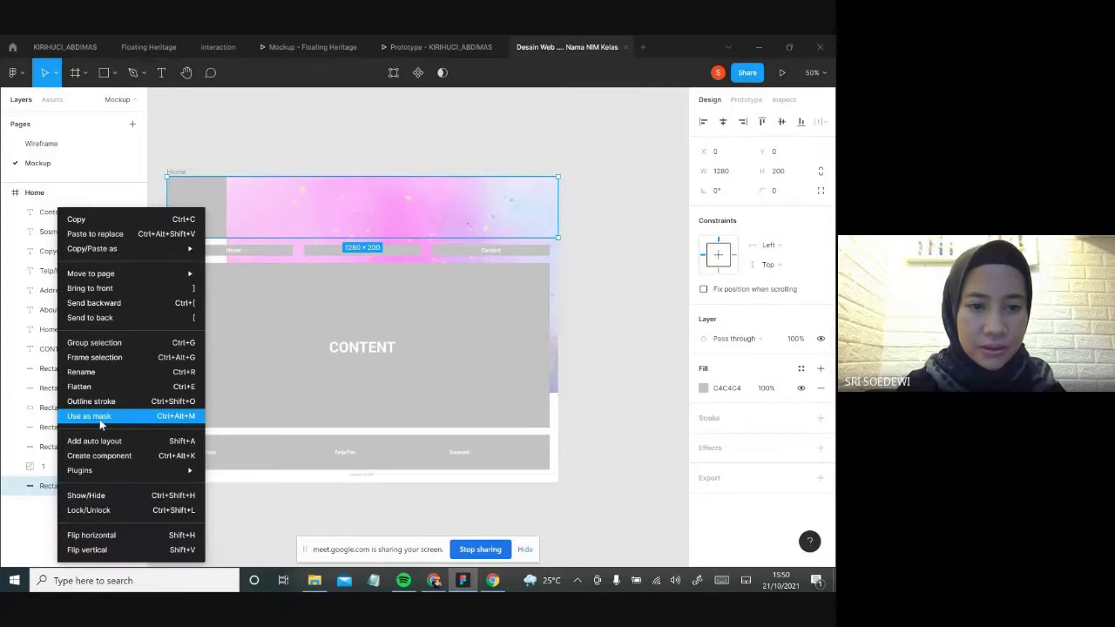
pyautogui.click(99, 417)
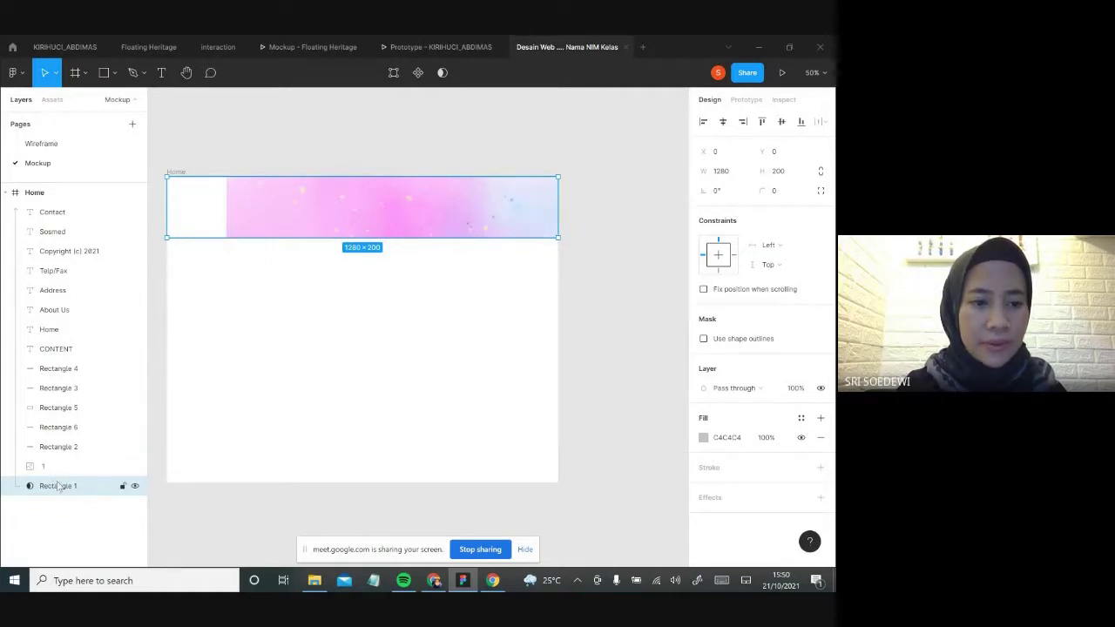
pyautogui.hotkey('ctrl', 'alt', 'm')
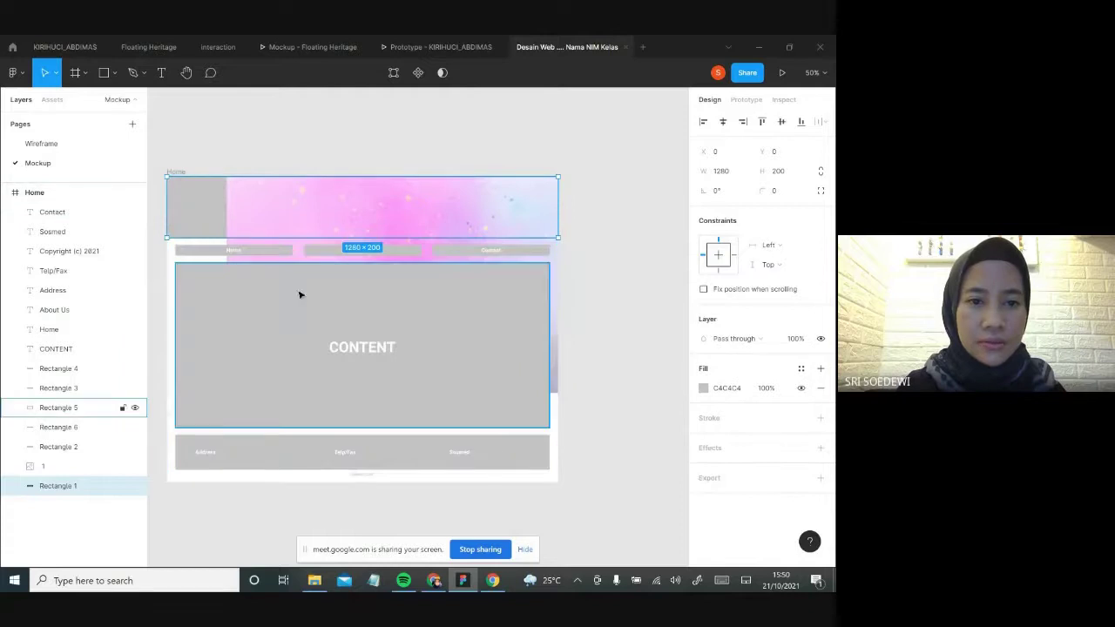
# - Mask the placed image with the header rectangle by applying Use as mask to both layers together
pyautogui.click(257, 209)
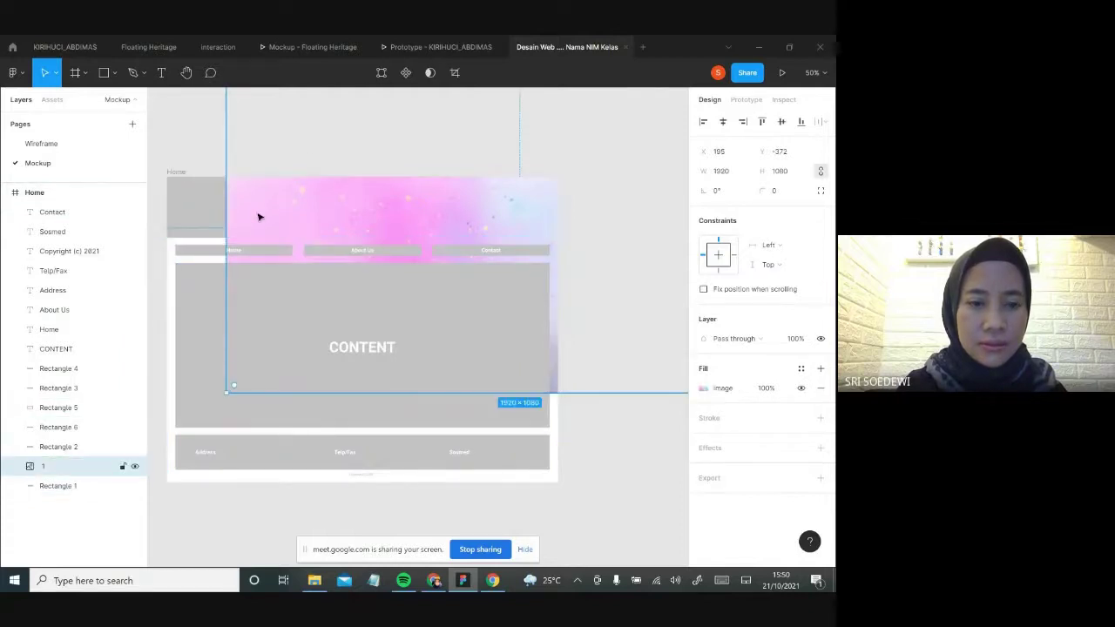
pyautogui.keyDown('shift'); pyautogui.click(209, 221); pyautogui.keyUp('shift')
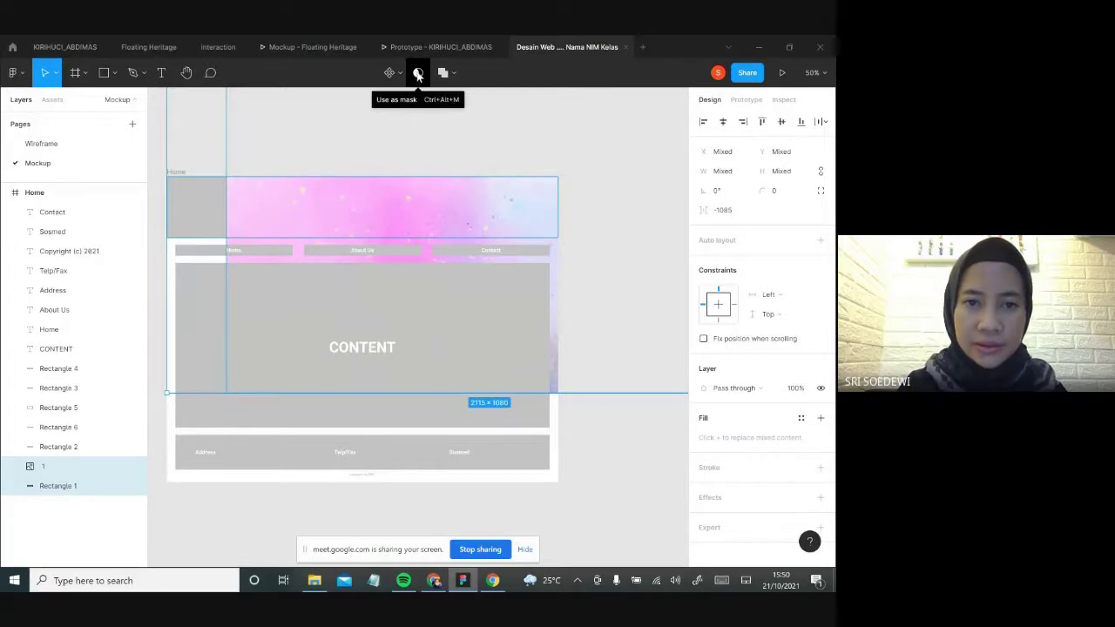
pyautogui.click(418, 75)
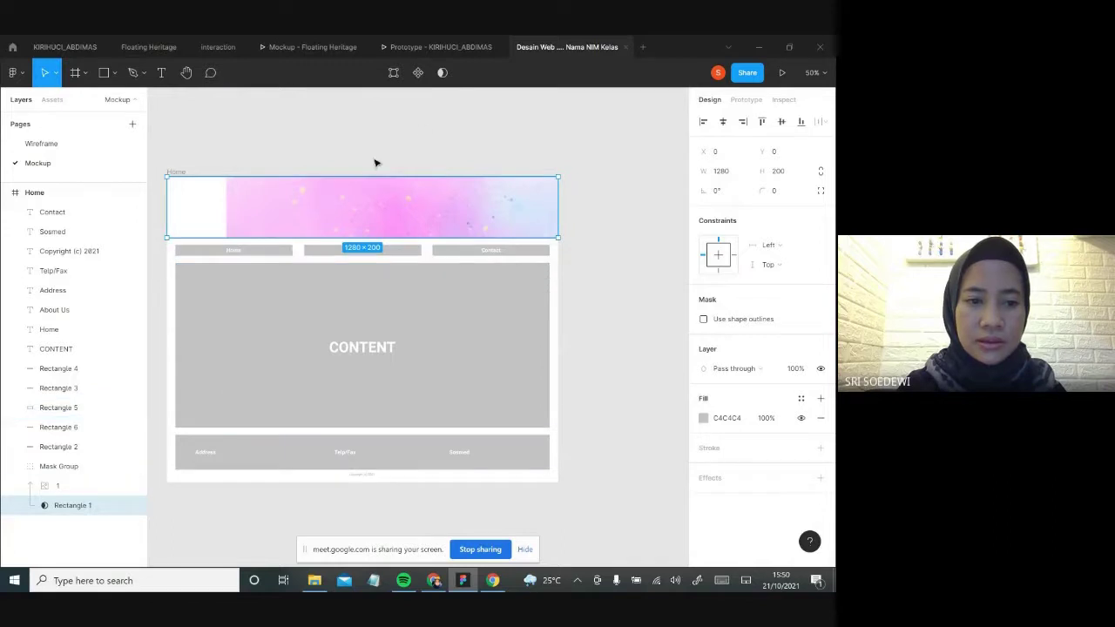
# - Move the image inside the mask group so it covers the full width of the header
pyautogui.click(270, 210)
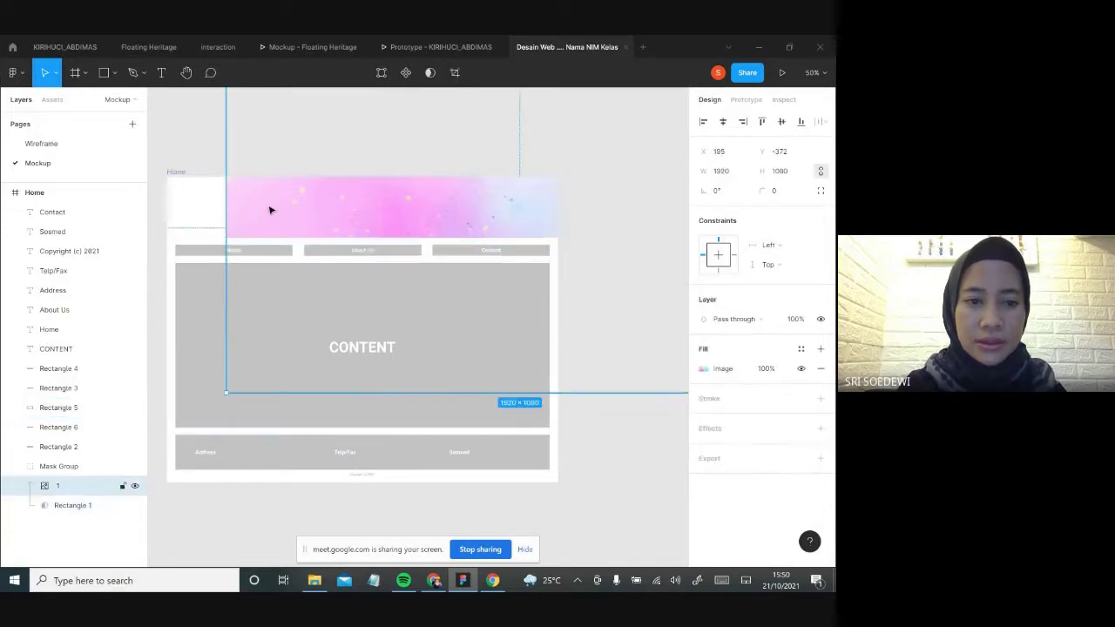
pyautogui.keyDown('shift'); pyautogui.click(193, 216); pyautogui.keyUp('shift')
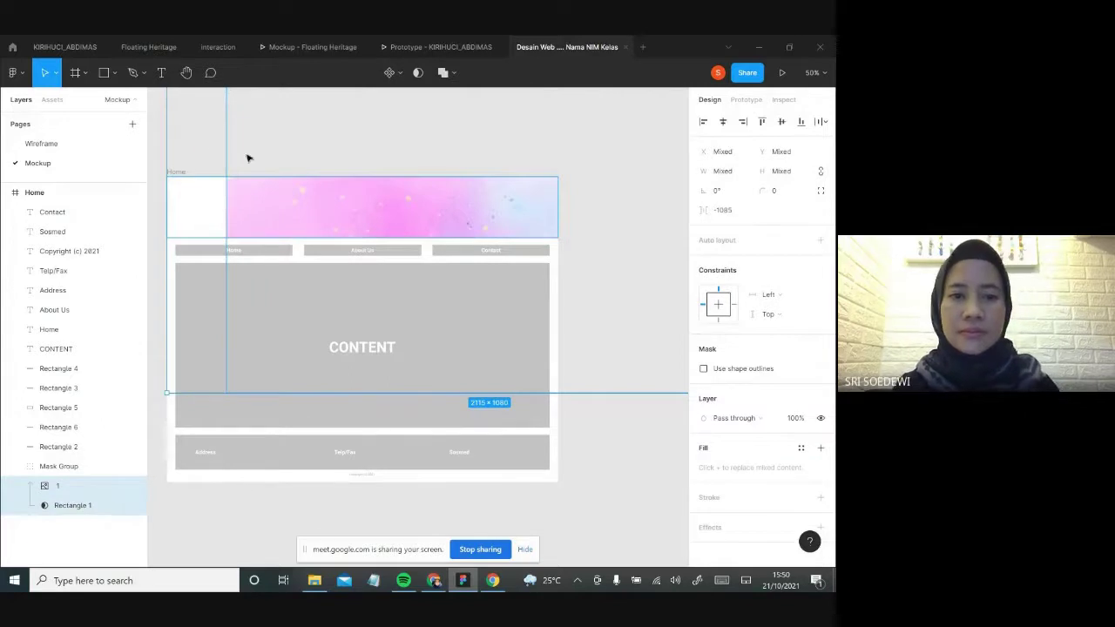
pyautogui.click(201, 142)
pyautogui.click(340, 210)
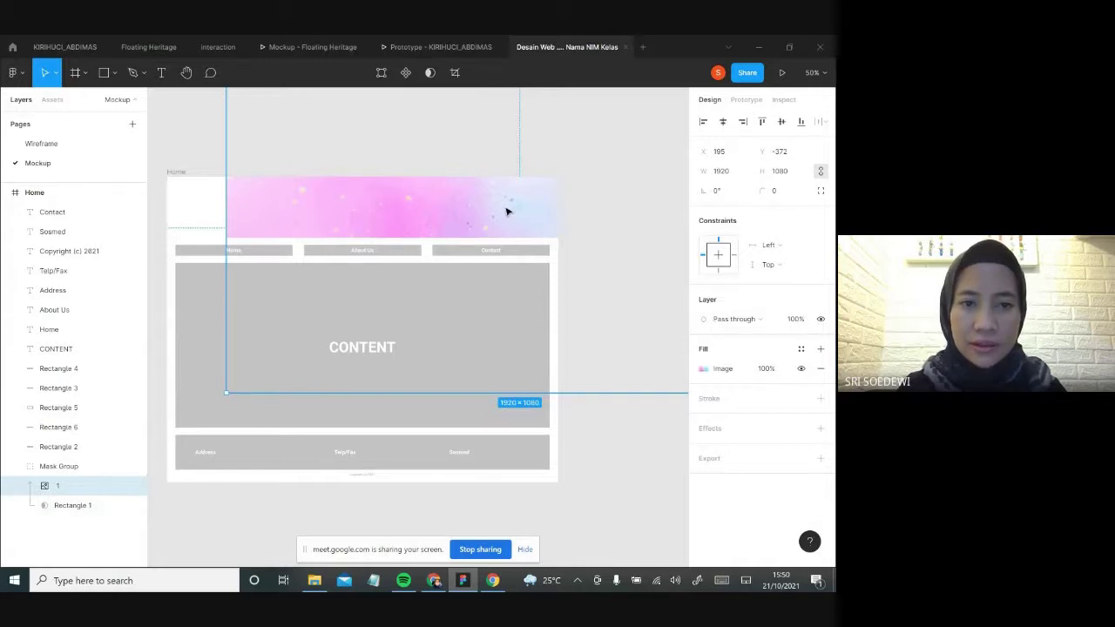
pyautogui.moveTo(506, 210); pyautogui.dragTo(397, 226)
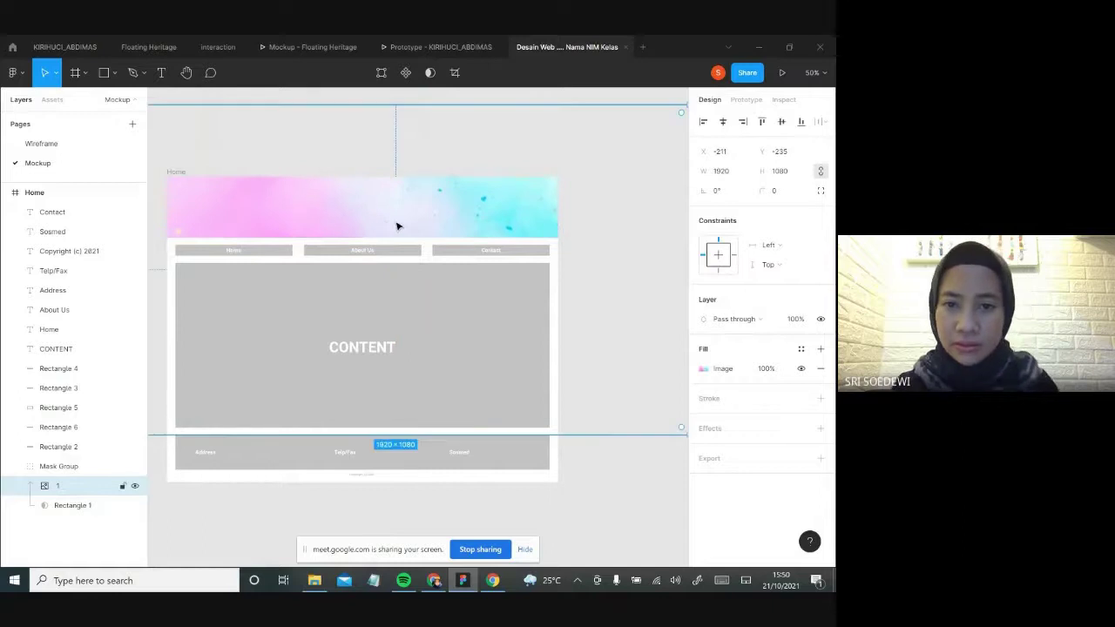
# - Scale the masked image down proportionally to about 1336 × 751, just wider than the Home frame
pyautogui.hotkey('ctrl', '-')
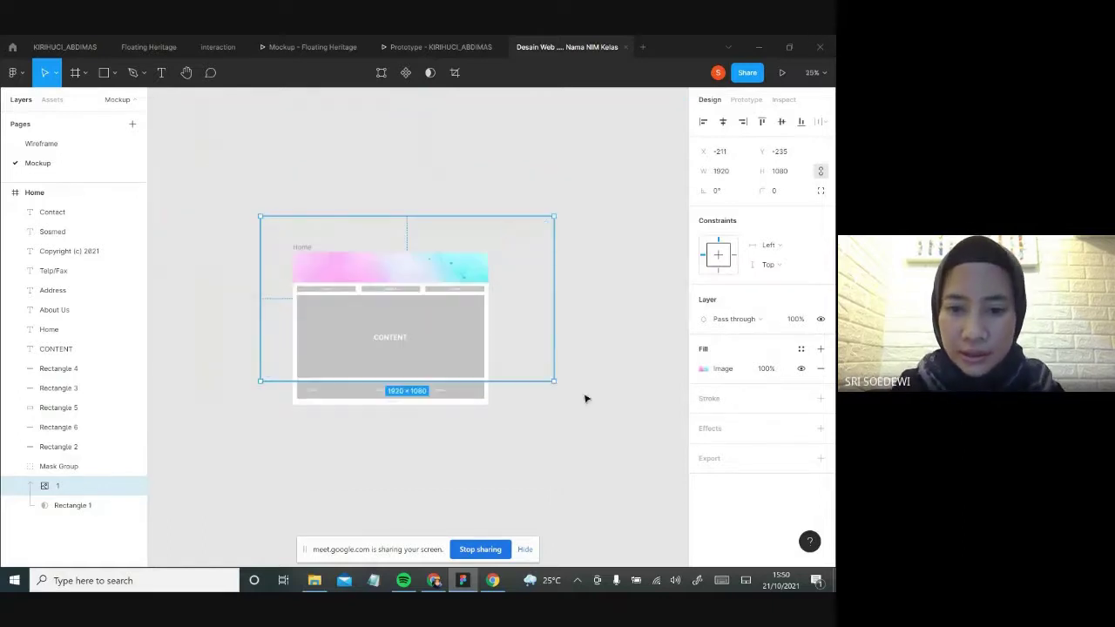
pyautogui.moveTo(549, 377); pyautogui.dragTo(492, 325)
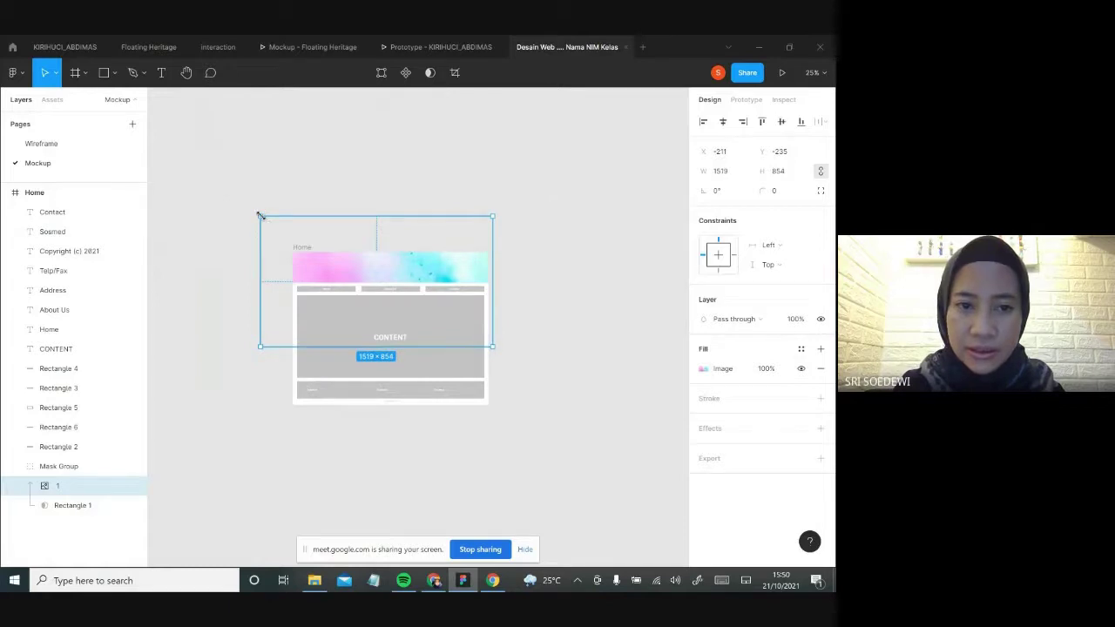
pyautogui.moveTo(260, 215); pyautogui.dragTo(289, 241)
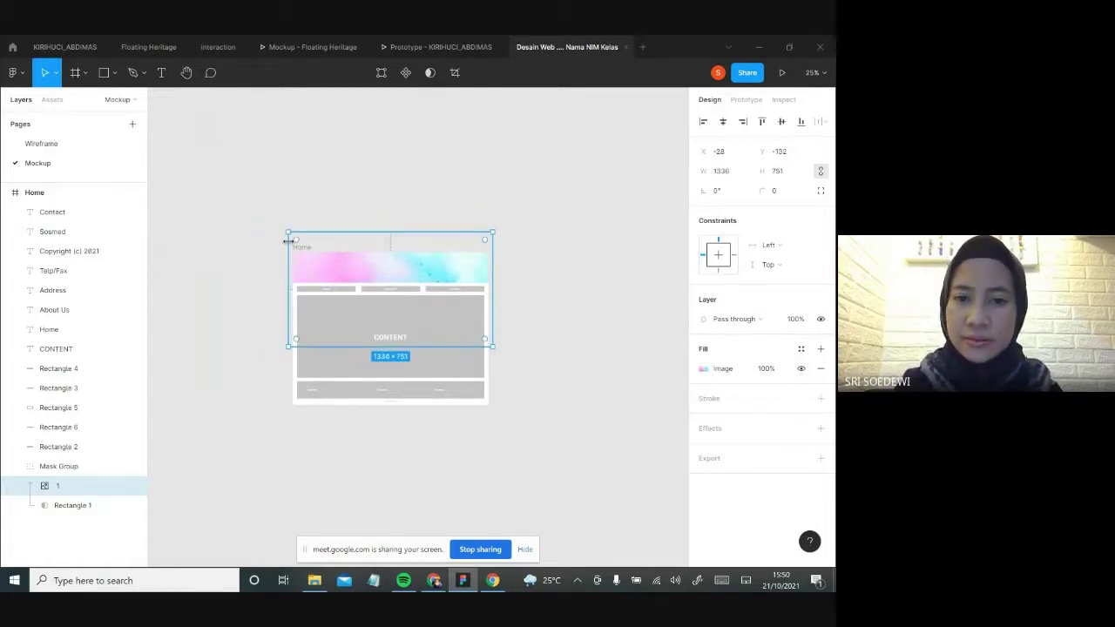
# - Collapse the mask group that holds the header image and rename it as Header
pyautogui.hotkey('ctrl', '+')
pyautogui.click(638, 302)
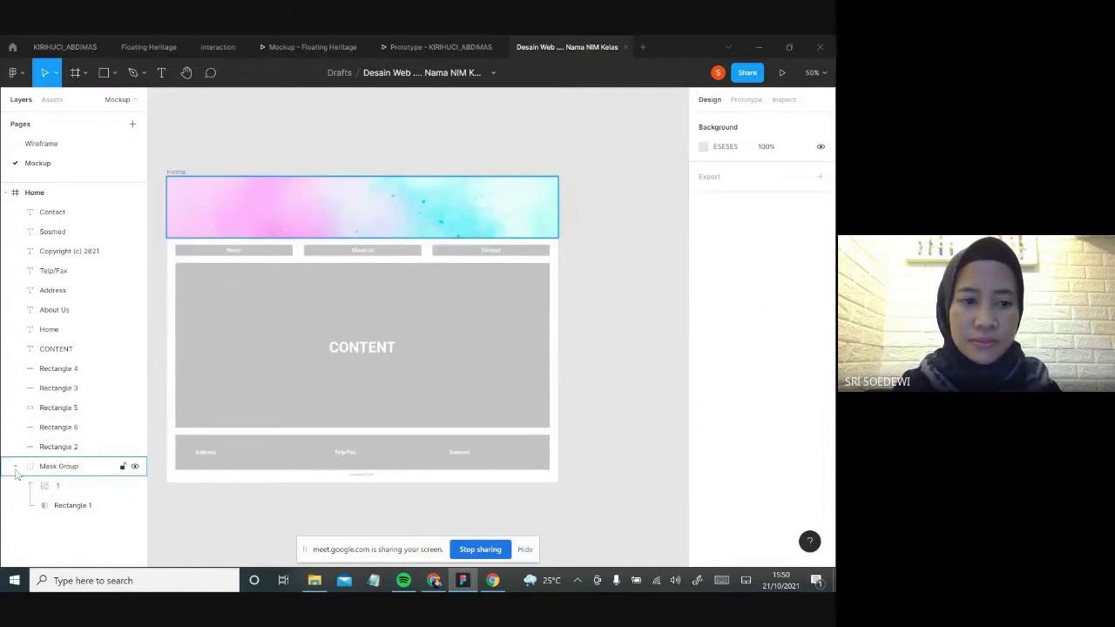
pyautogui.click(15, 467)
pyautogui.doubleClick(58, 470)
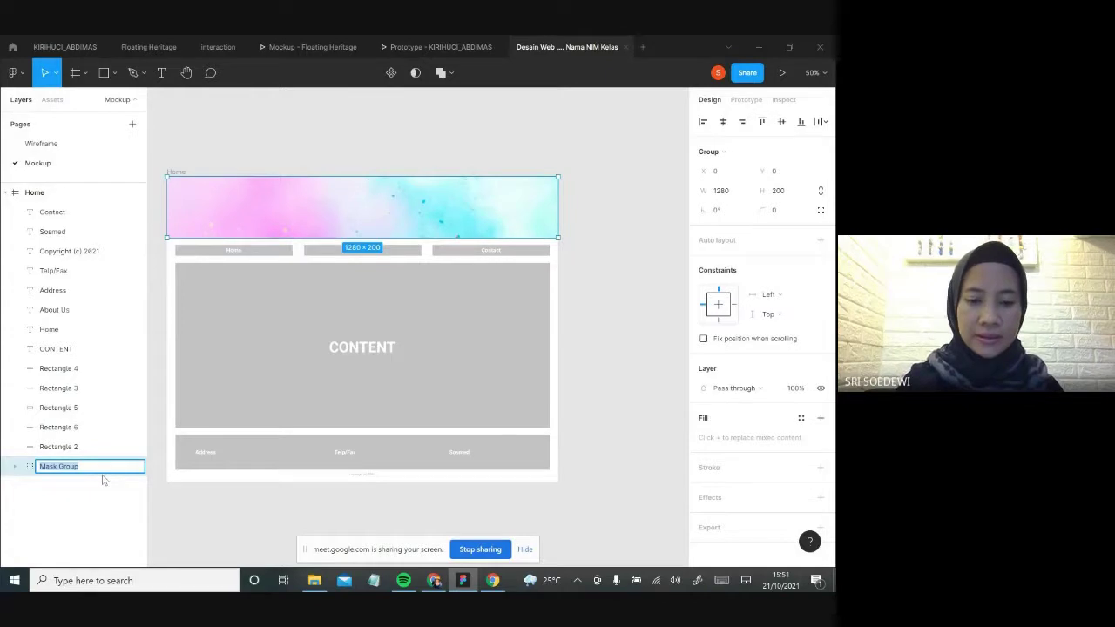
pyautogui.write('Header')
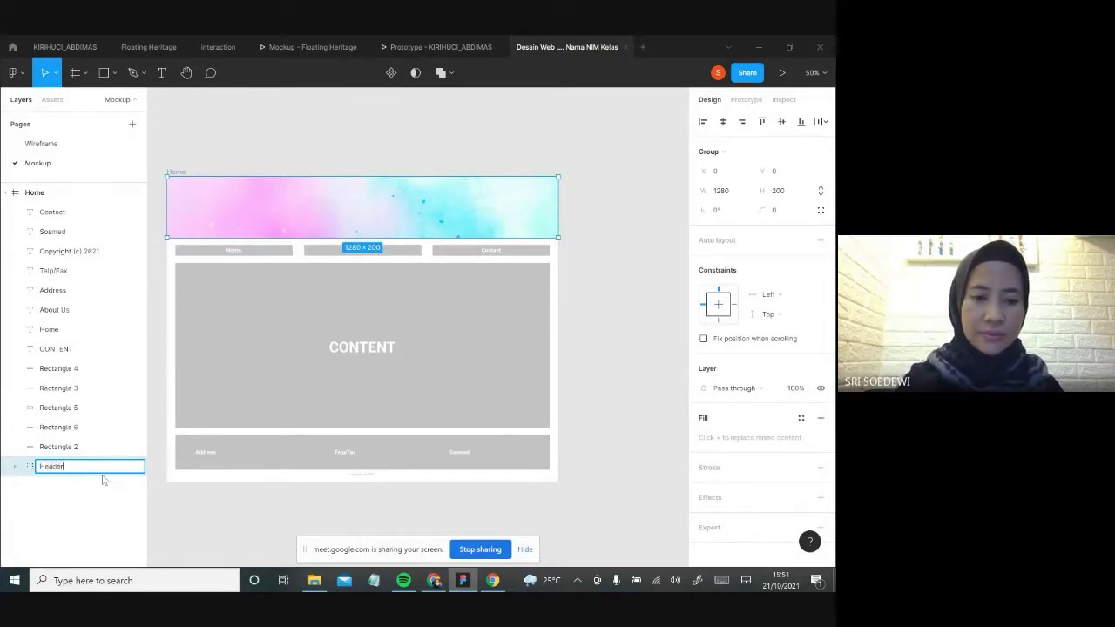
pyautogui.press('Return')
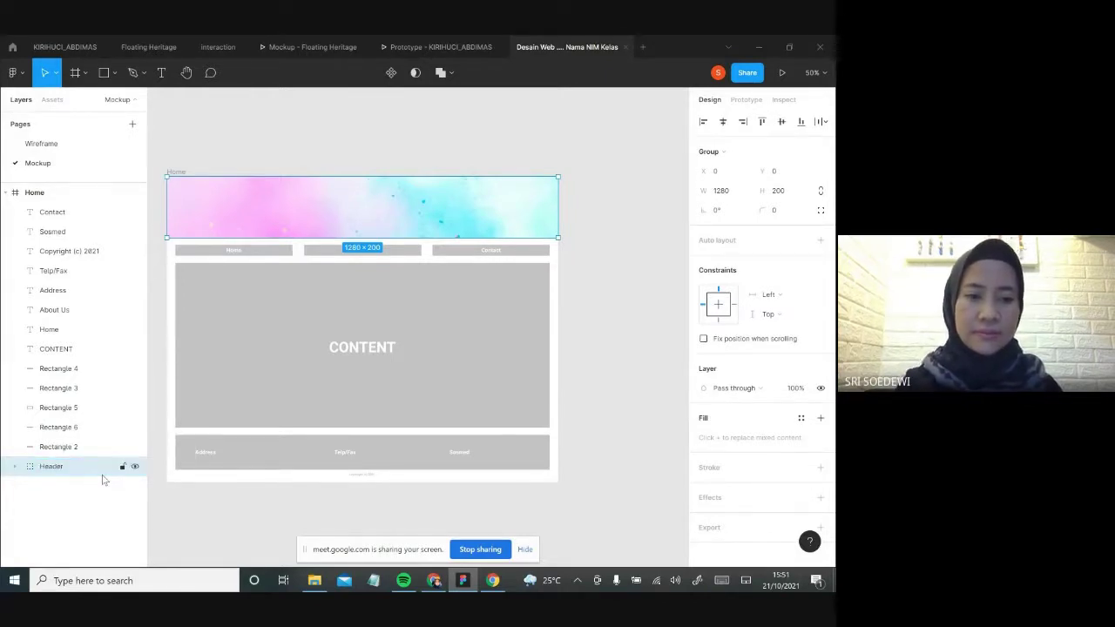
pyautogui.click(650, 291)
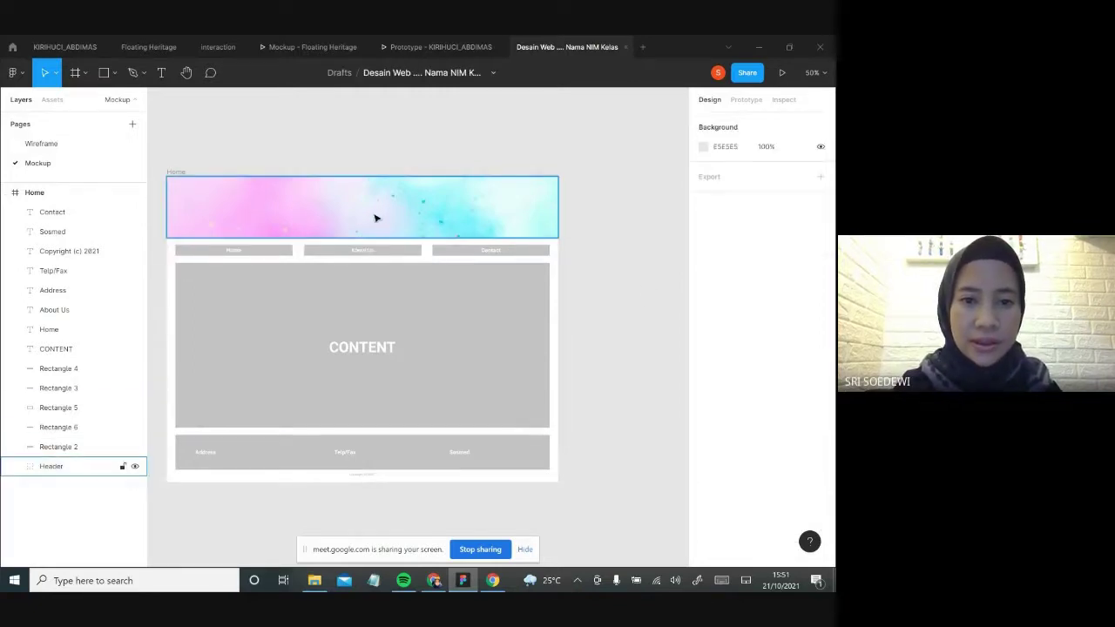
# - Move the image inside the Header group down slightly to Y -128, and collapse the group
pyautogui.doubleClick(312, 218)
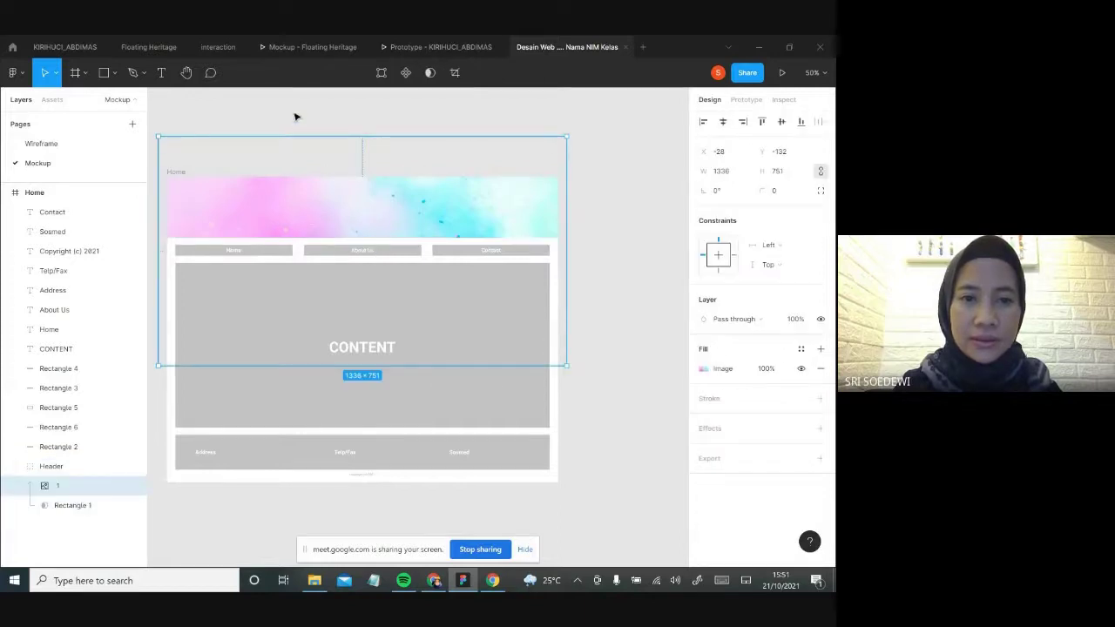
pyautogui.moveTo(253, 211)
pyautogui.mouseDown()
pyautogui.moveTo(287, 211)
pyautogui.moveTo(229, 207)
pyautogui.moveTo(378, 214)
pyautogui.moveTo(233, 218)
pyautogui.mouseUp()
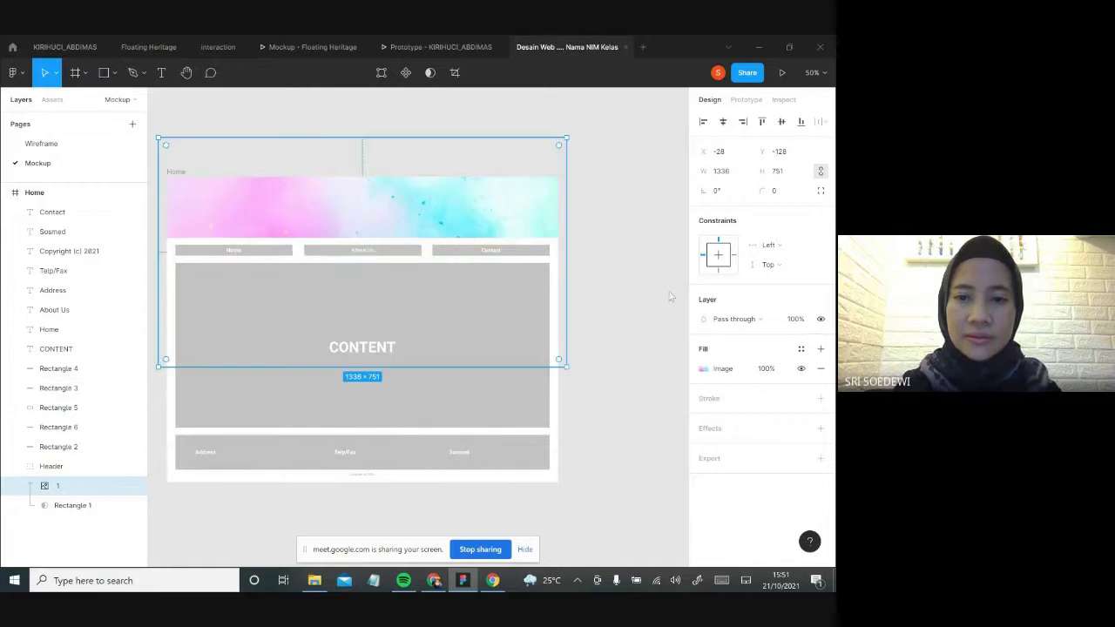
pyautogui.click(612, 271)
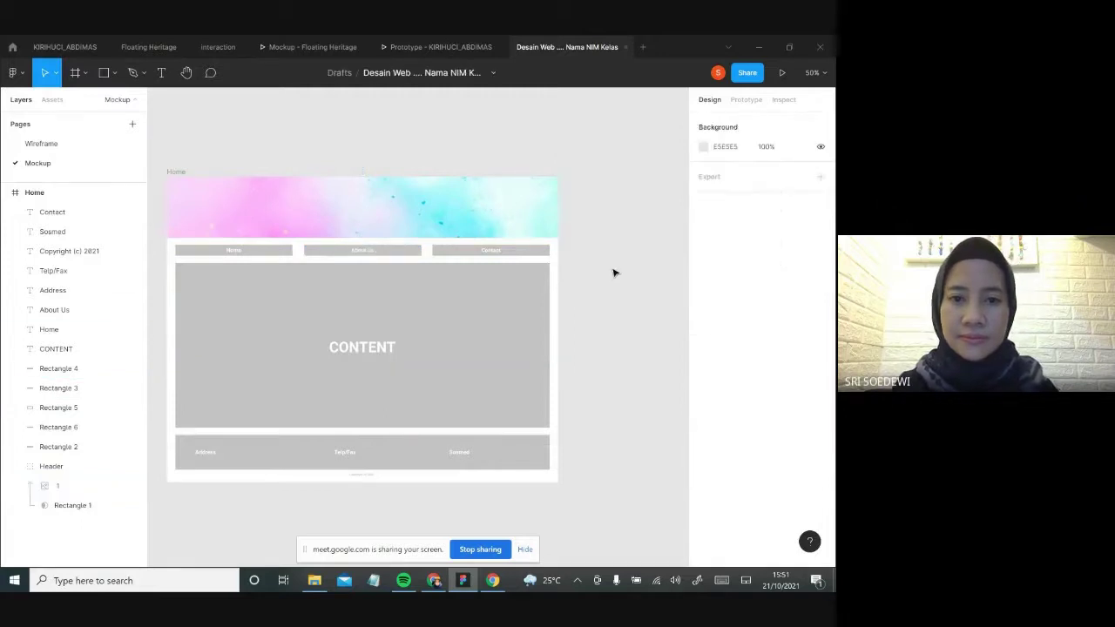
pyautogui.click(17, 466)
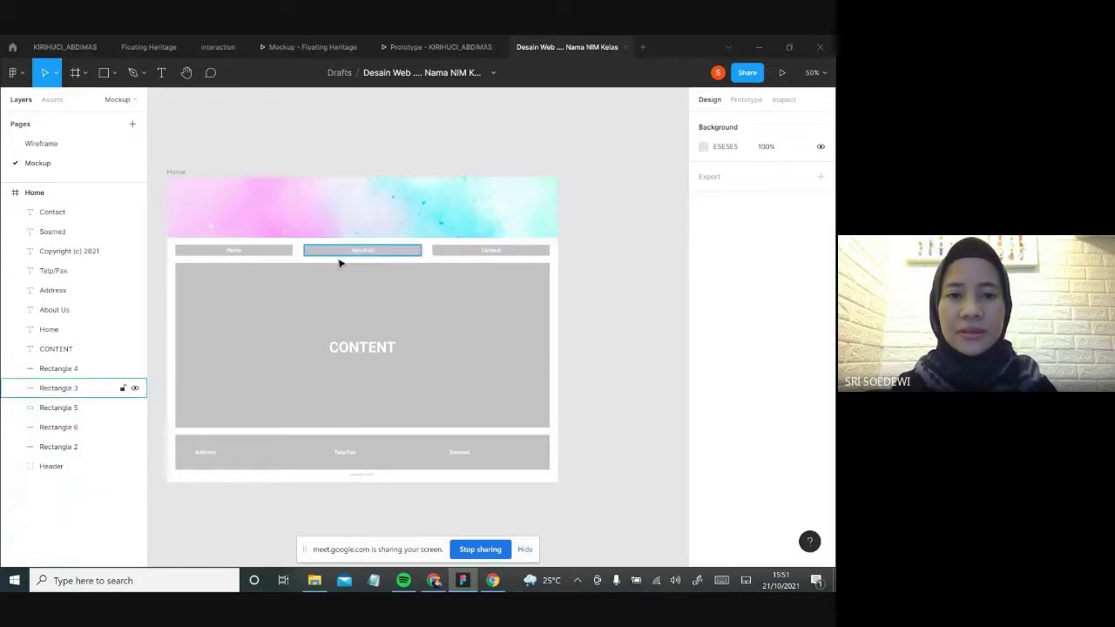
# - Fill the Home navigation button with pink FFBFFC sampled from the header image using the eyedropper
pyautogui.moveTo(331, 252); pyautogui.dragTo(350, 242)
pyautogui.moveTo(364, 253); pyautogui.dragTo(354, 247)
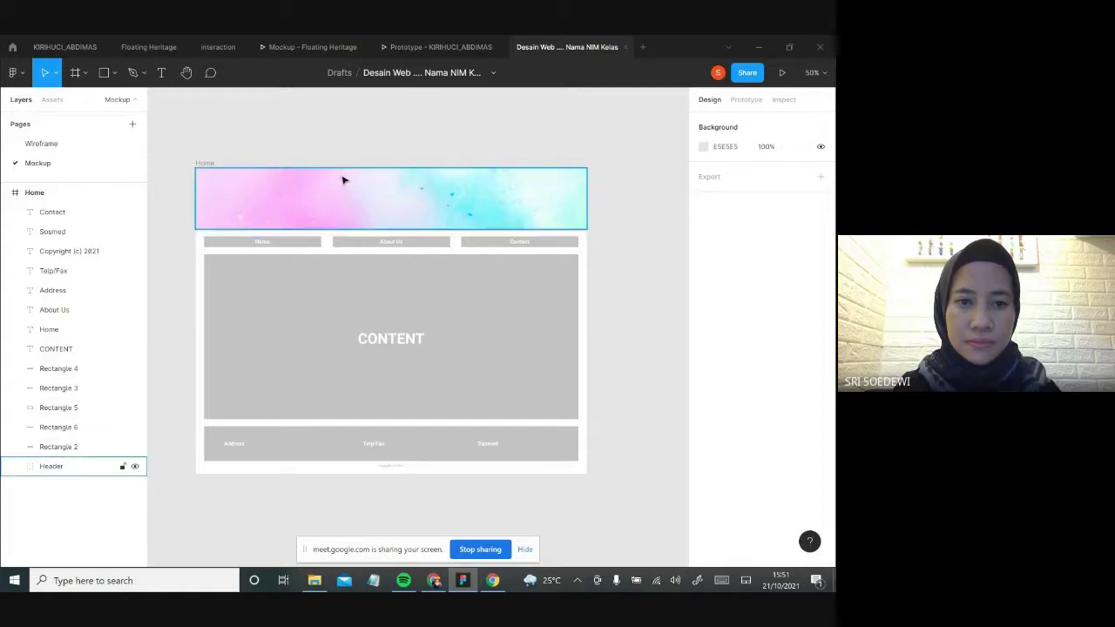
pyautogui.click(301, 247)
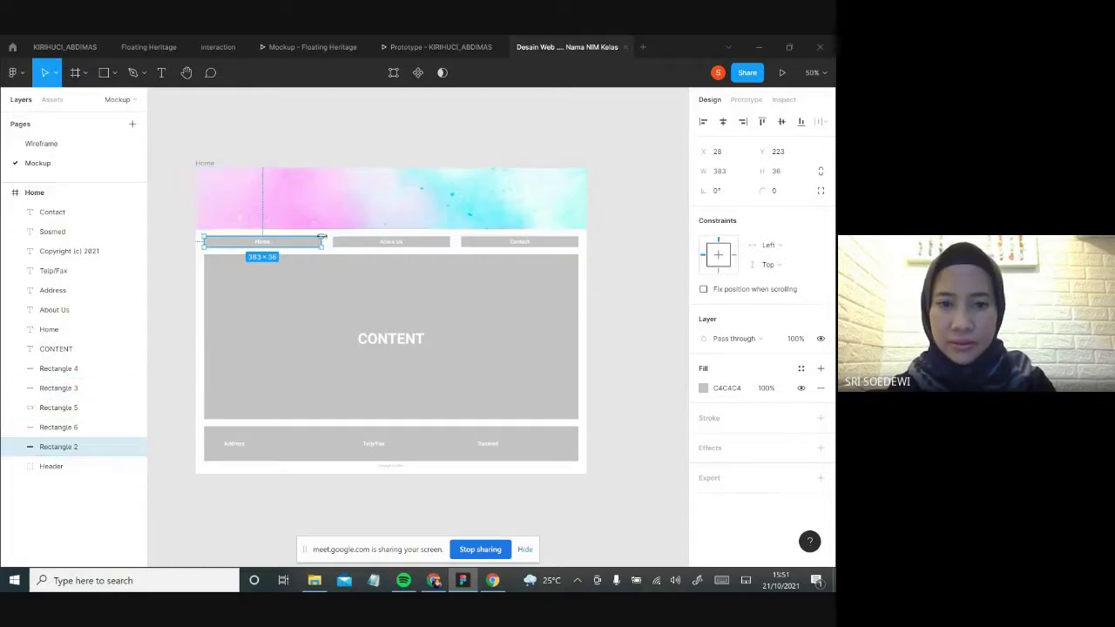
pyautogui.press('i')
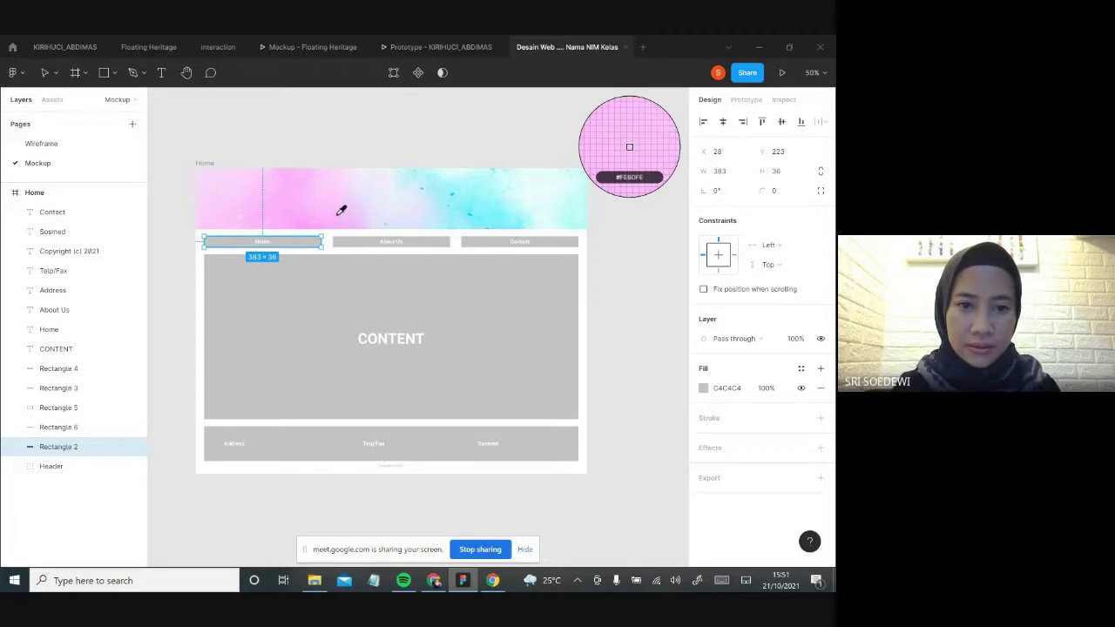
pyautogui.click(319, 209)
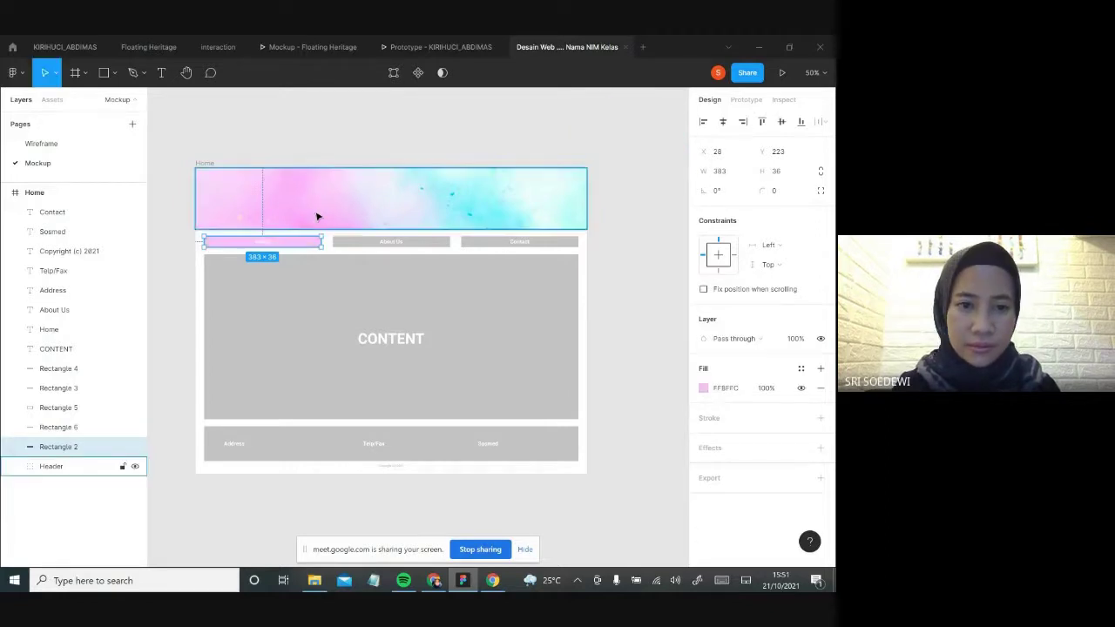
pyautogui.click(356, 142)
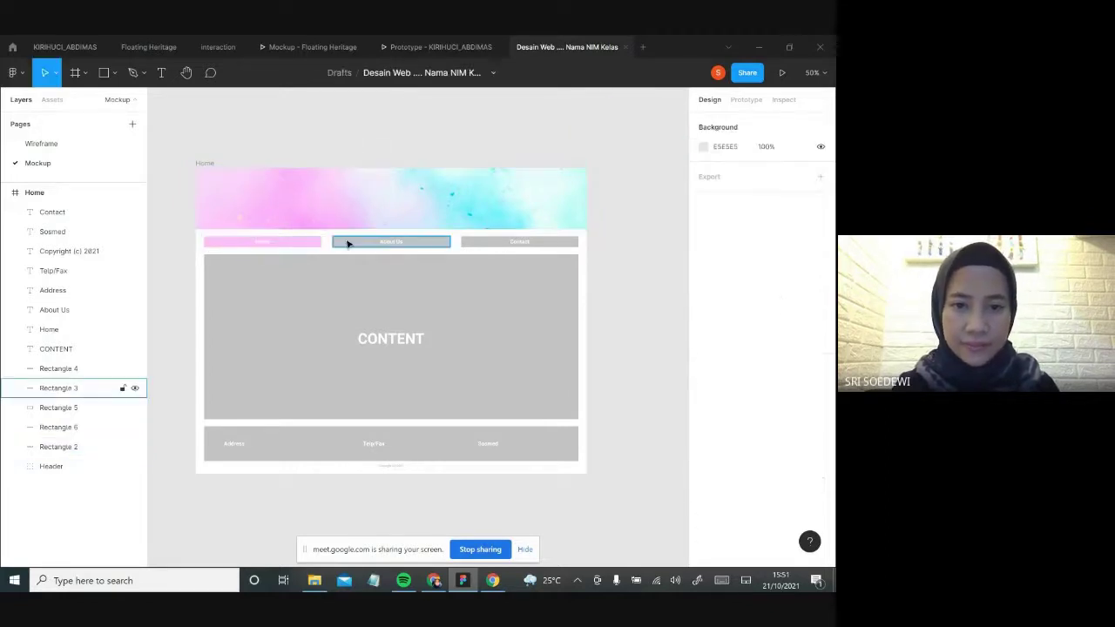
# - Try two pale blues sampled from the header image as the fill of the About Us button
pyautogui.click(345, 246)
pyautogui.press('i')
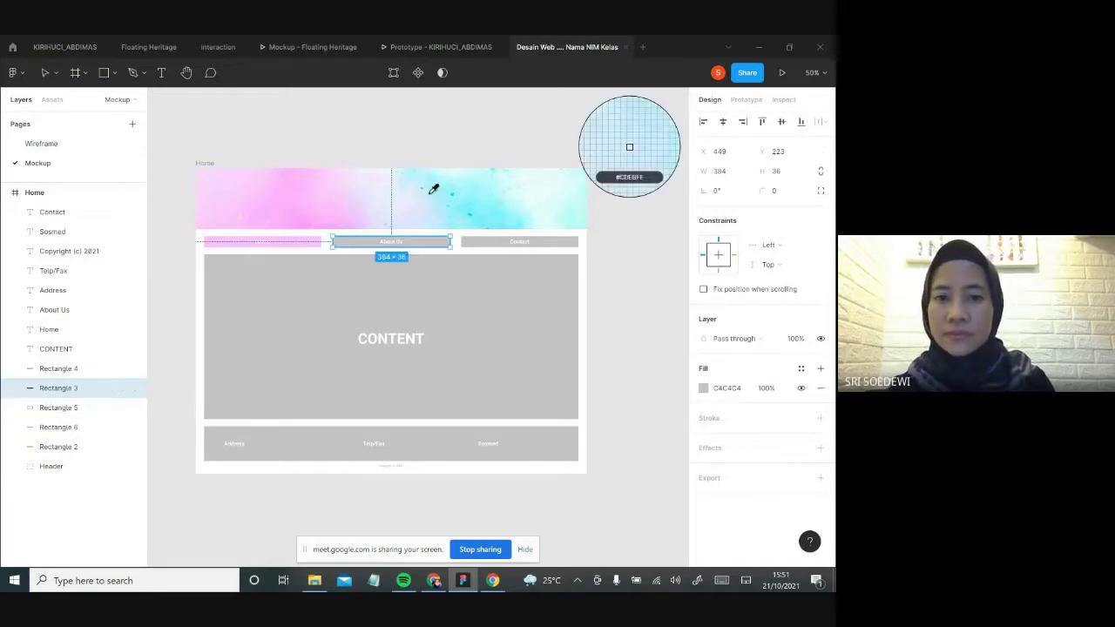
pyautogui.click(425, 185)
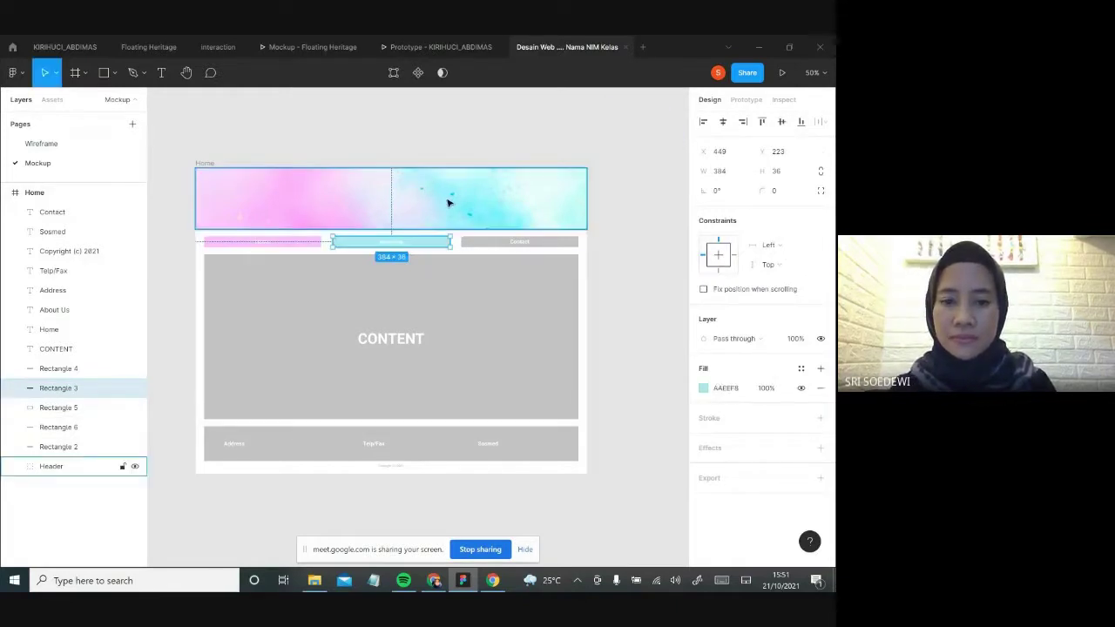
pyautogui.press('i')
pyautogui.click(423, 185)
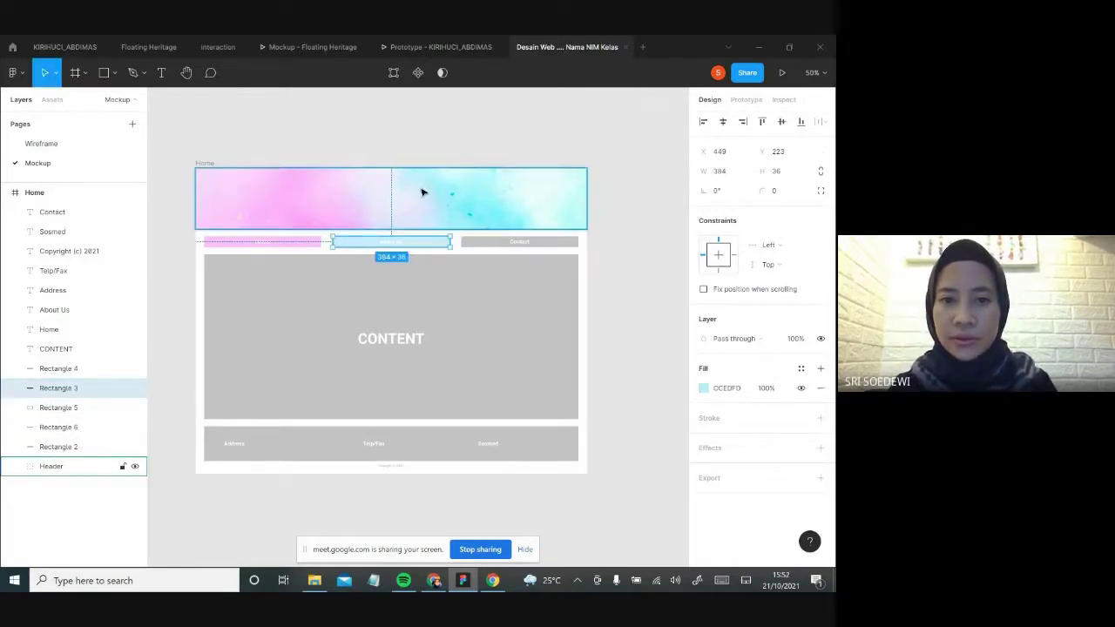
# - Fill the About Us button with the bright cyan of a paint speck sampled from the header image
pyautogui.hotkey('shift', '0')
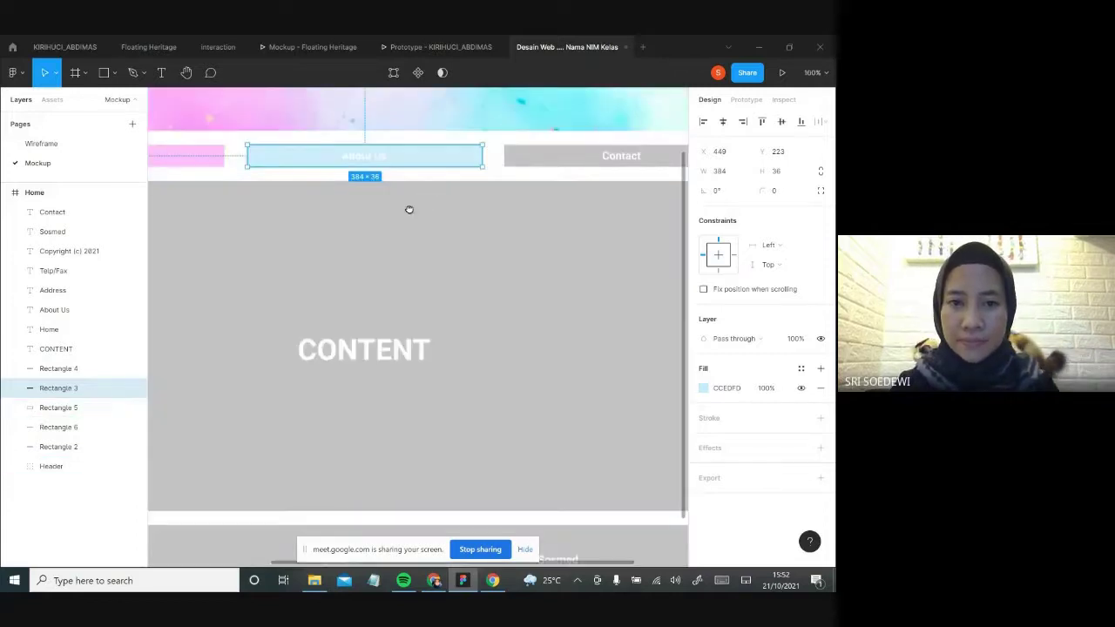
pyautogui.moveTo(409, 209); pyautogui.dragTo(382, 311)
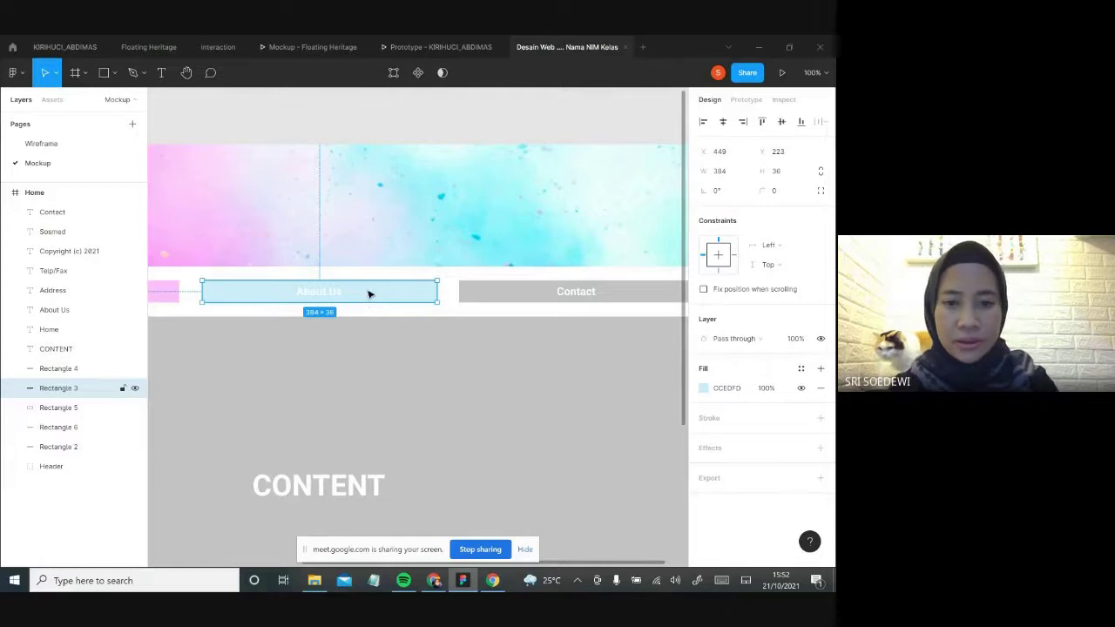
pyautogui.press('i')
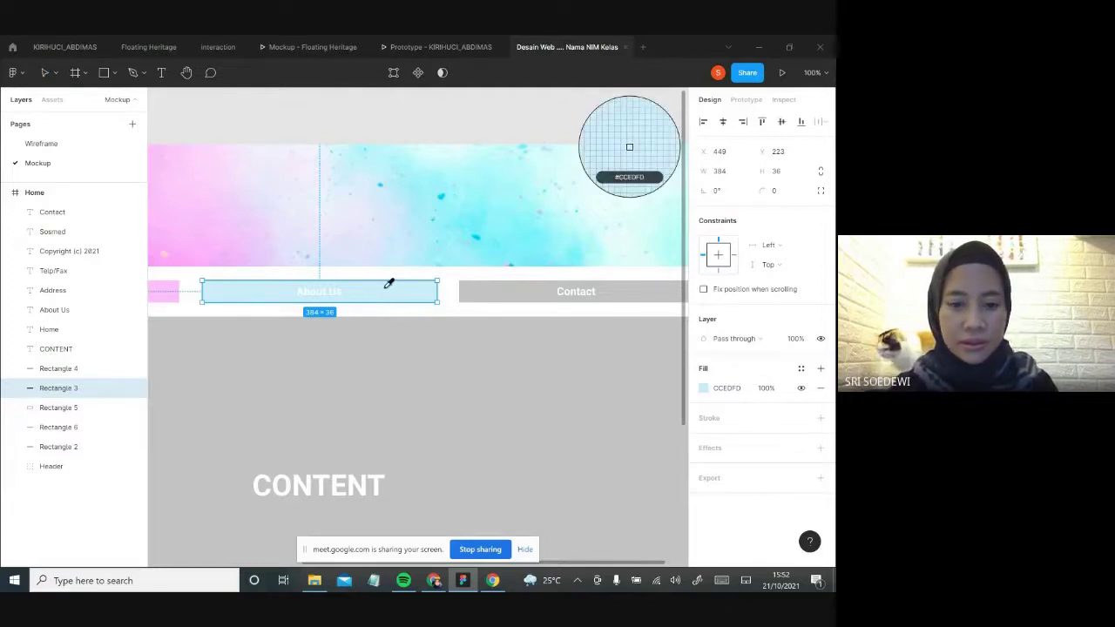
pyautogui.click(442, 196)
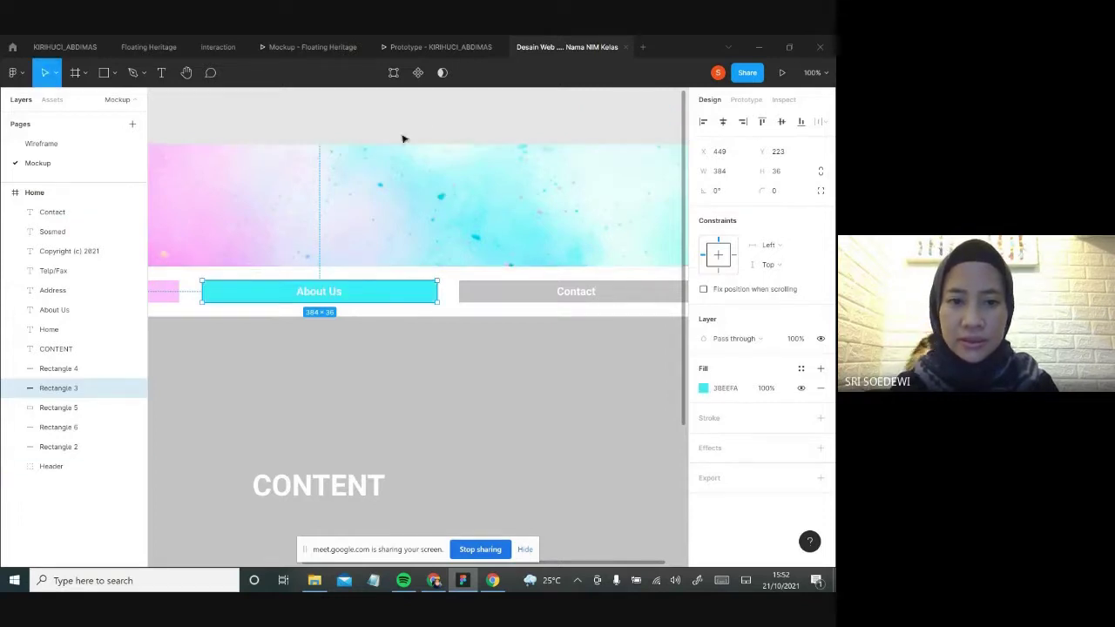
pyautogui.click(418, 106)
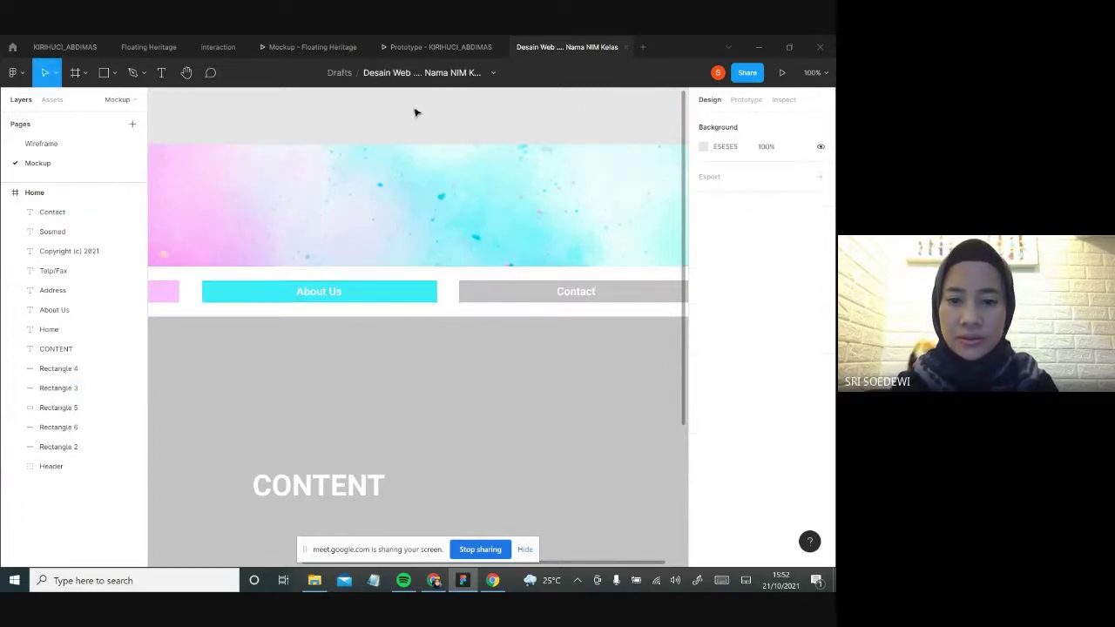
# - Darken the About Us button's cyan fill to 48D7E0 in the colour picker
pyautogui.hotkey('ctrl', '-')
pyautogui.hotkey('ctrl', '+')
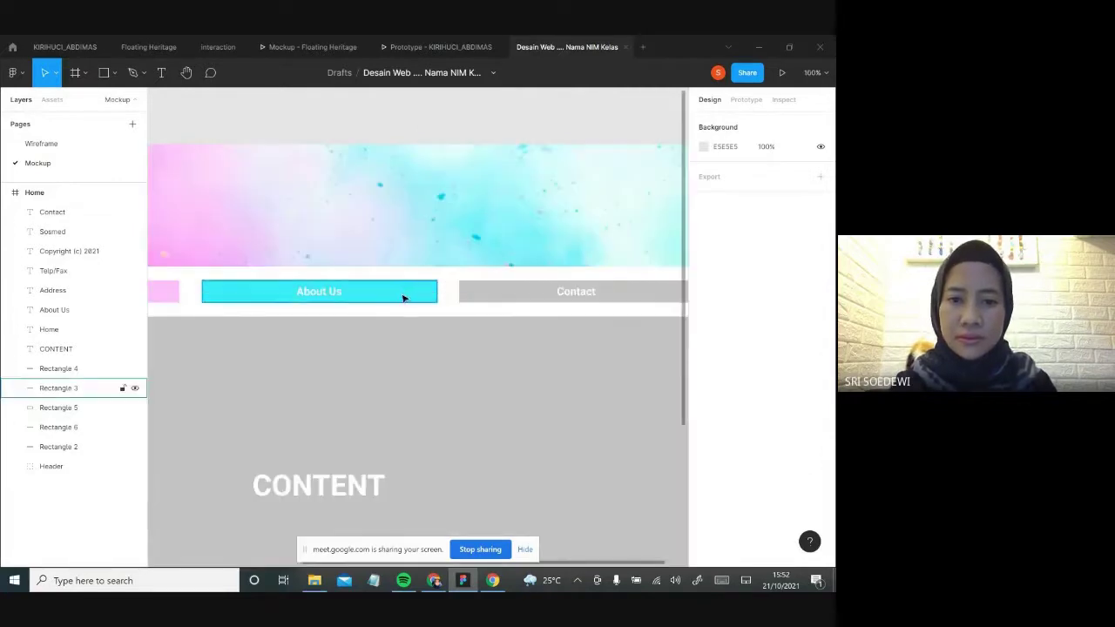
pyautogui.click(78, 387)
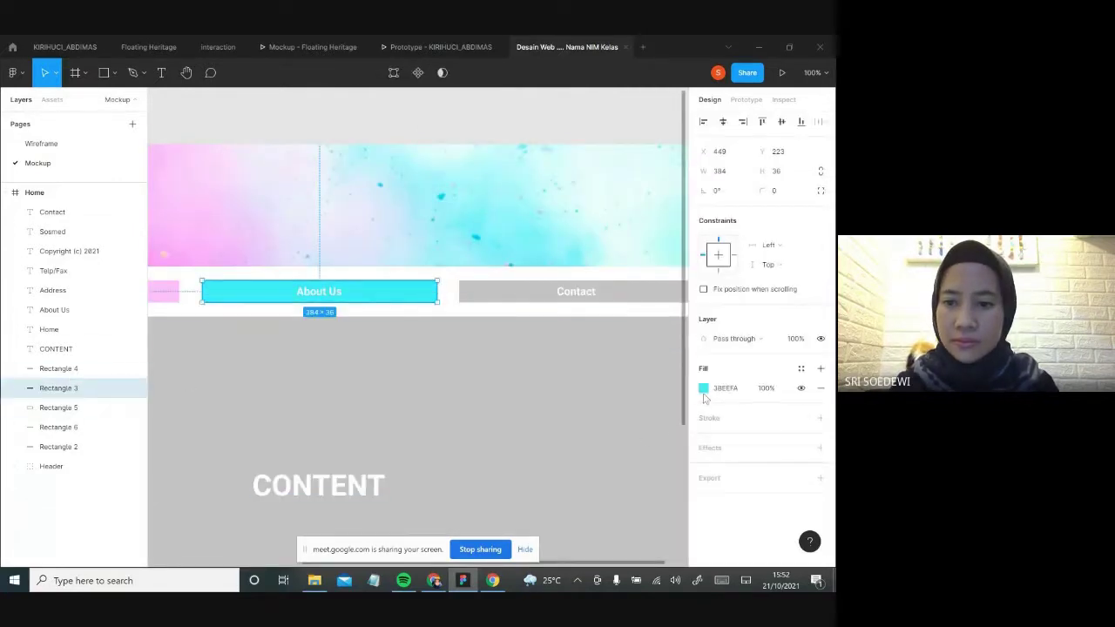
pyautogui.click(704, 388)
pyautogui.click(641, 280)
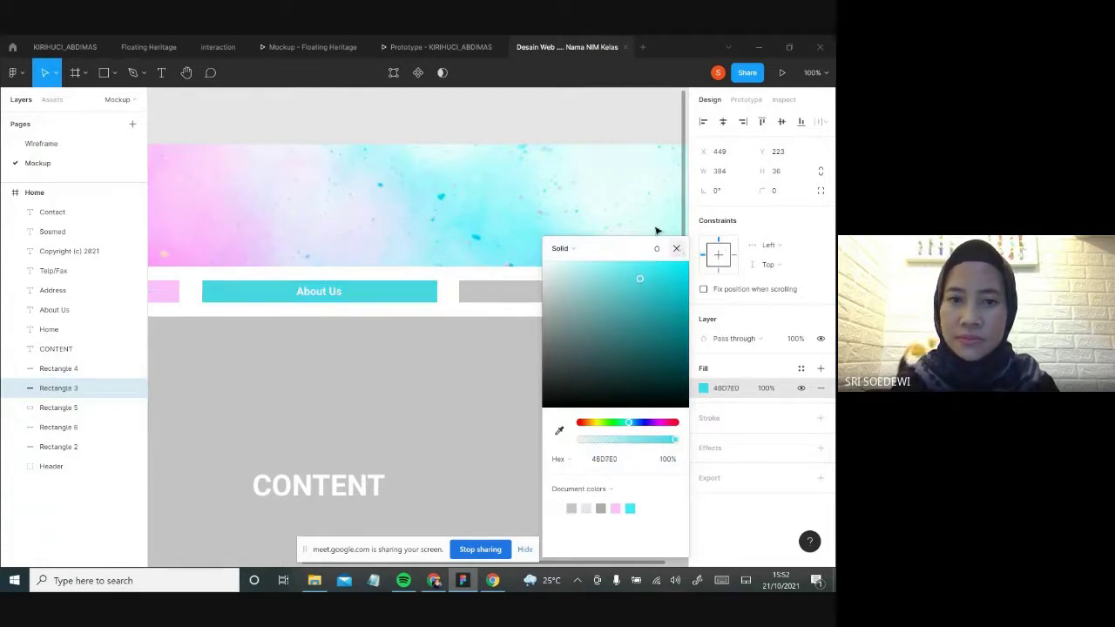
pyautogui.click(329, 107)
# - Fill the Contact button with the cyan sampled from the About Us button
pyautogui.click(502, 292)
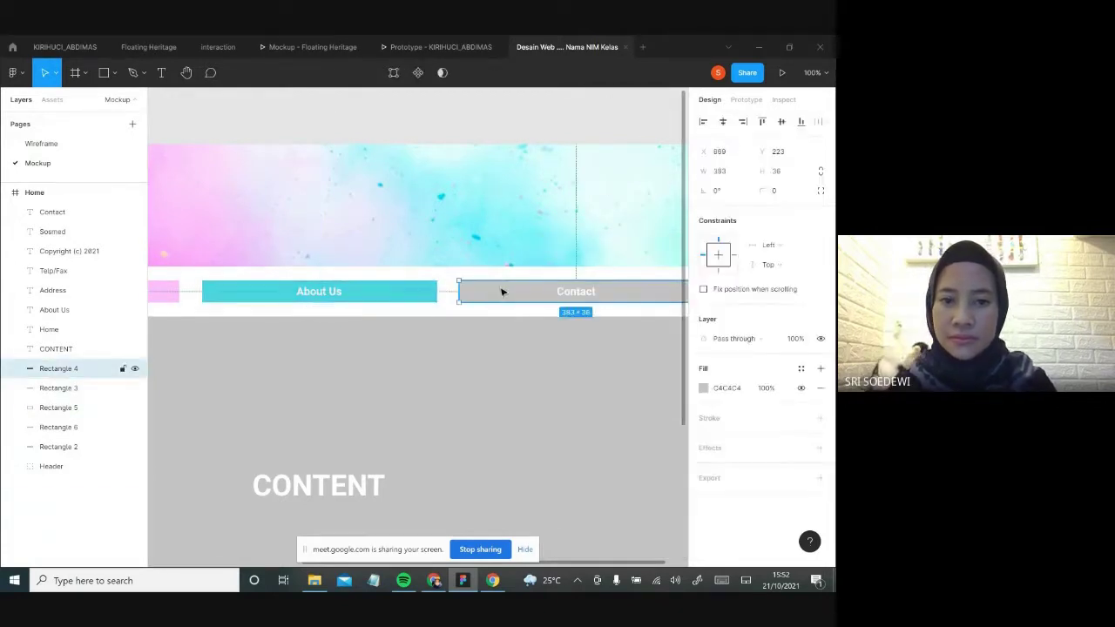
pyautogui.press('i')
pyautogui.click(424, 291)
pyautogui.click(368, 116)
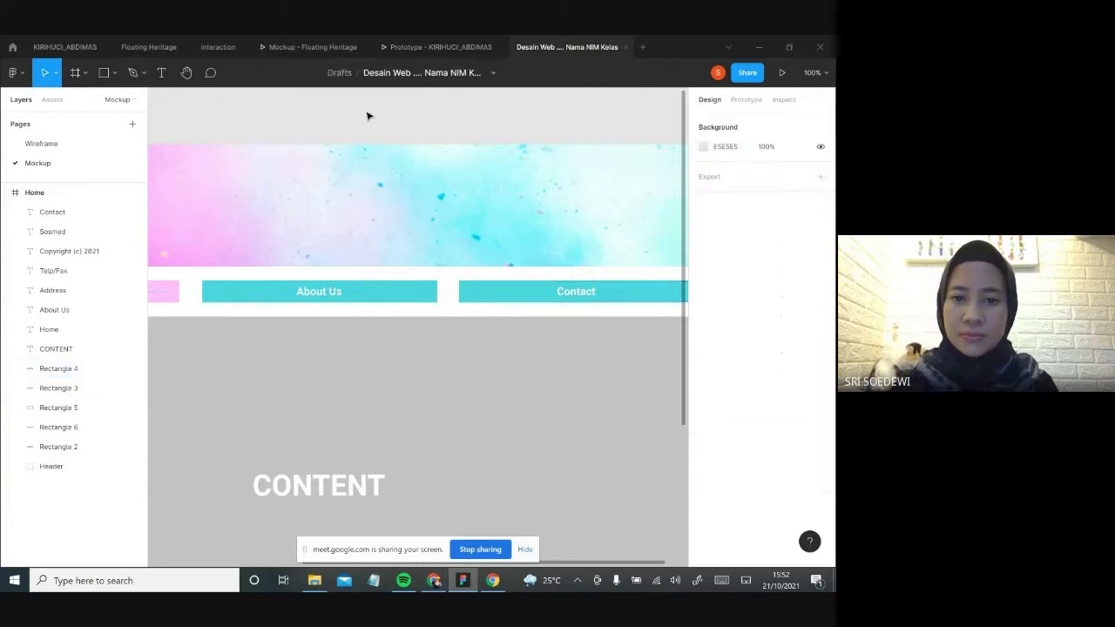
pyautogui.press('-')
pyautogui.scroll(-3, 363, 128)
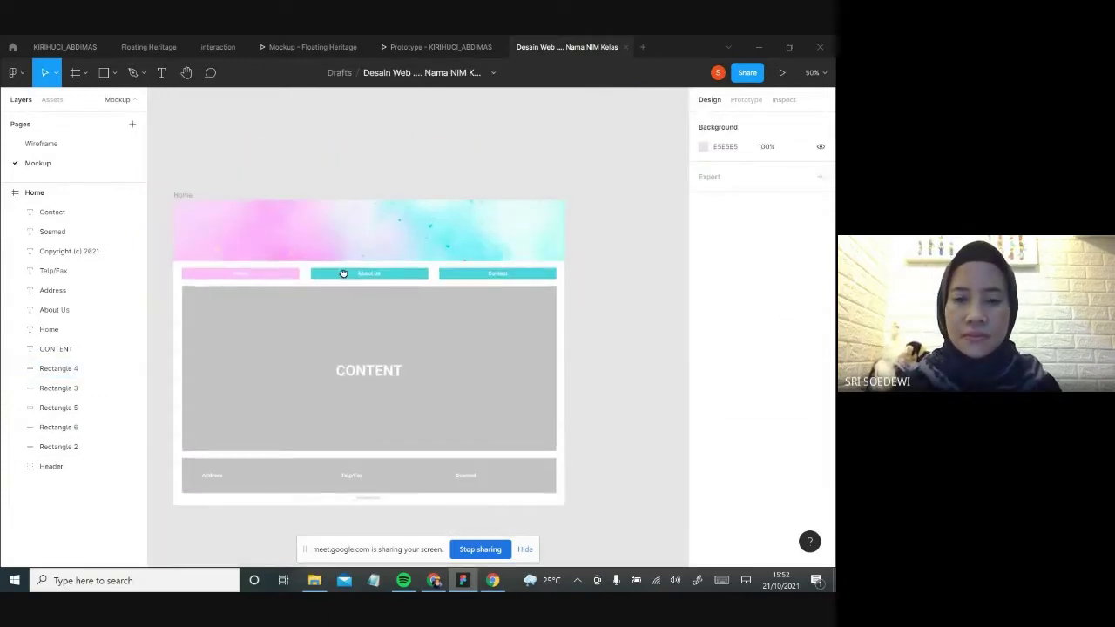
pyautogui.scroll(-1, 350, 294)
pyautogui.click(268, 246)
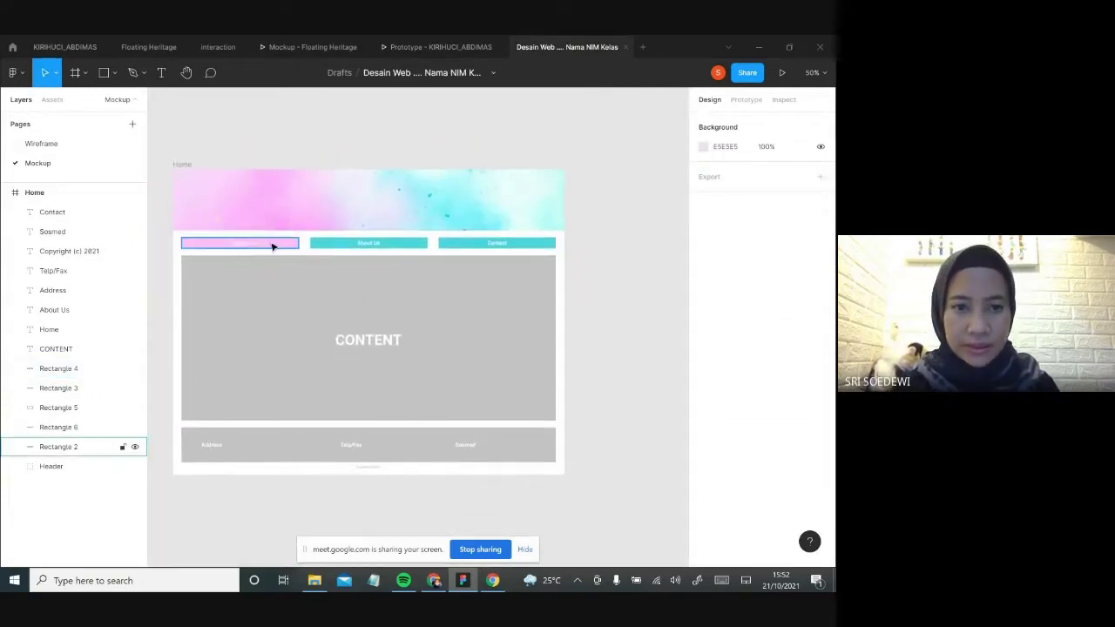
pyautogui.click(252, 261)
pyautogui.click(253, 249)
pyautogui.click(259, 248)
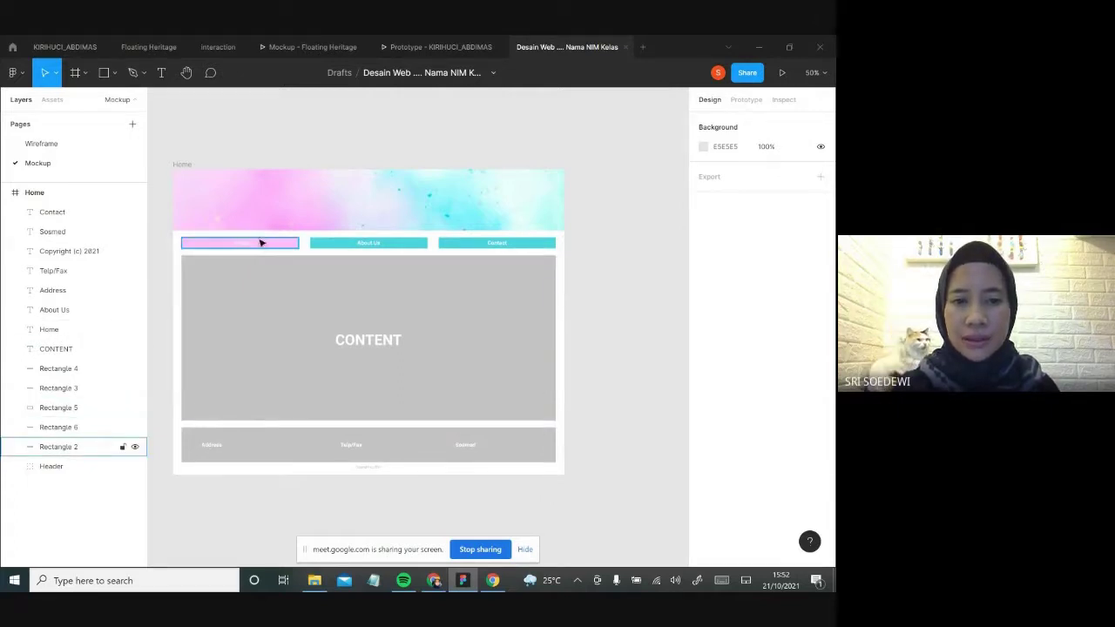
pyautogui.click(259, 244)
pyautogui.click(261, 250)
pyautogui.click(275, 252)
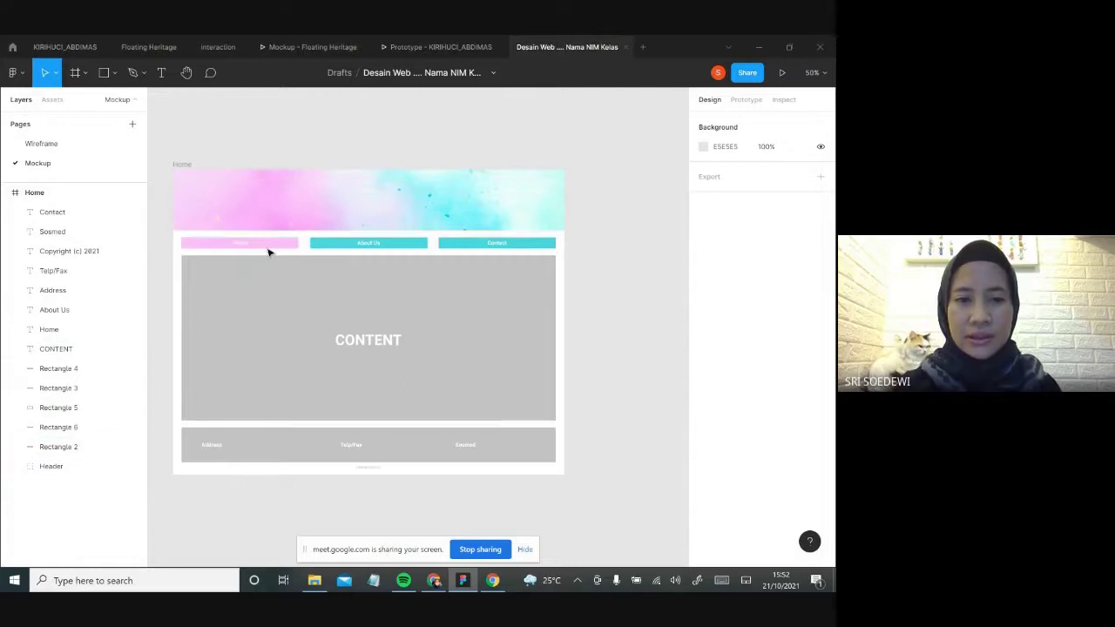
pyautogui.click(267, 249)
pyautogui.click(247, 247)
pyautogui.click(257, 250)
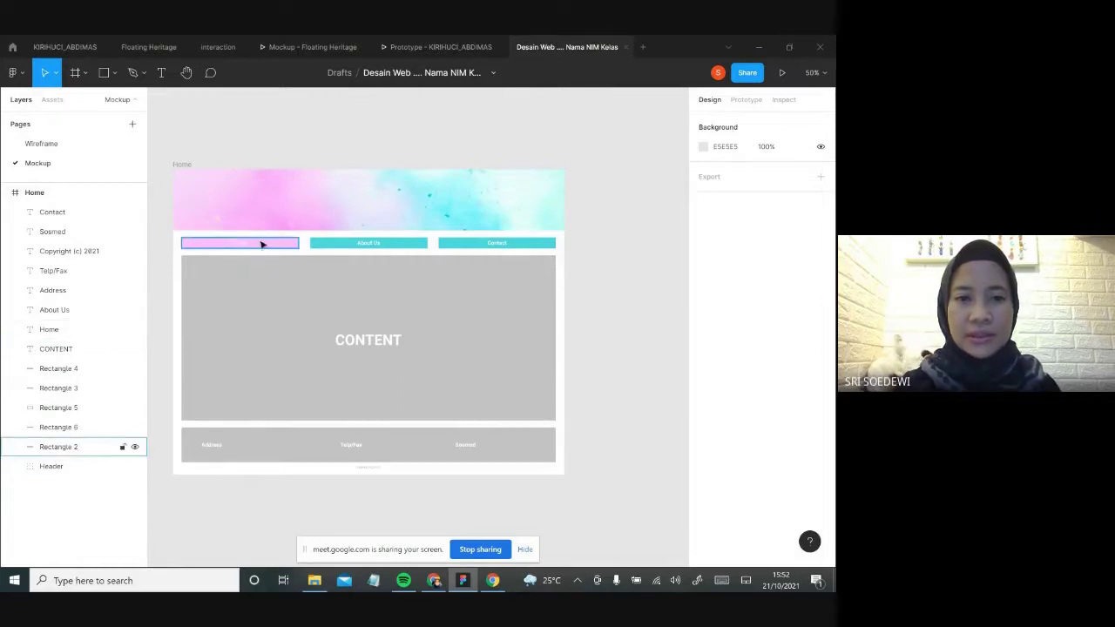
pyautogui.click(267, 299)
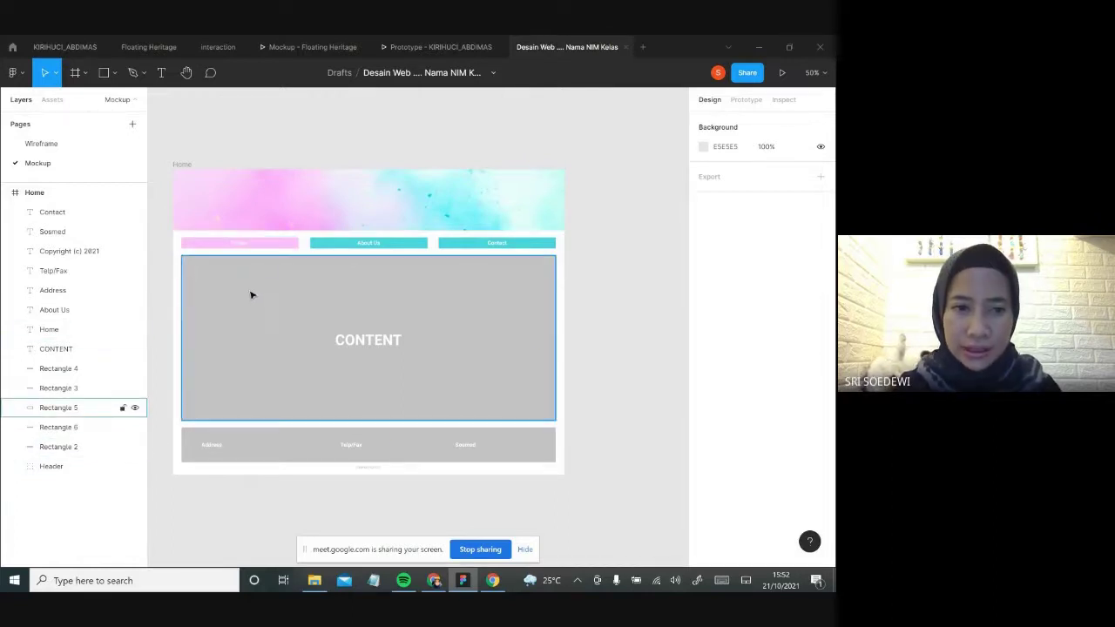
pyautogui.click(221, 205)
pyautogui.click(252, 270)
pyautogui.click(266, 250)
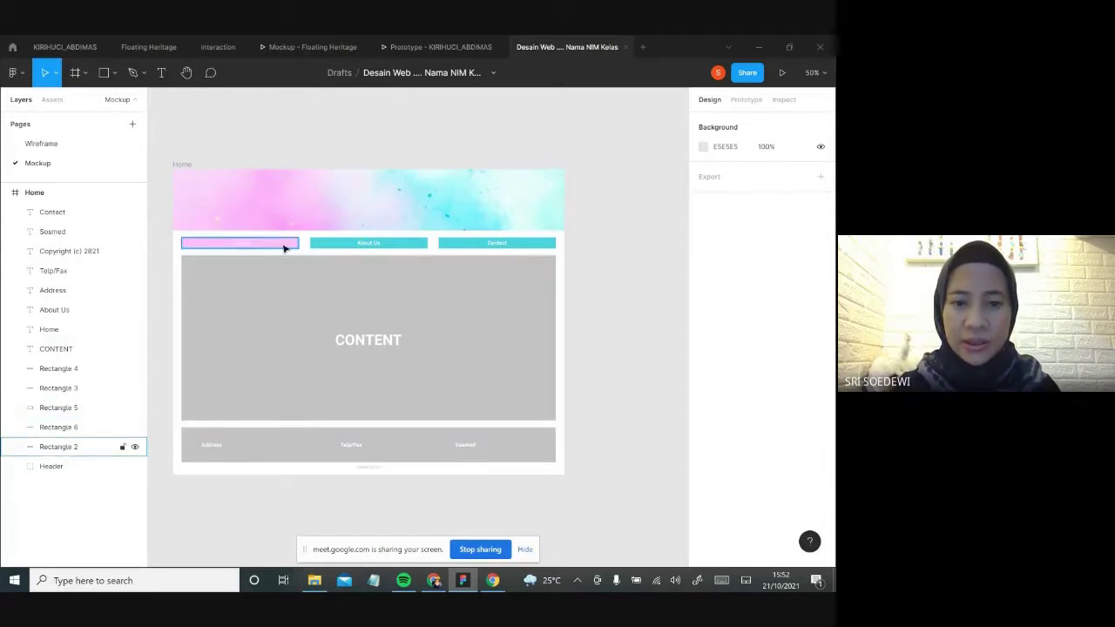
pyautogui.click(307, 293)
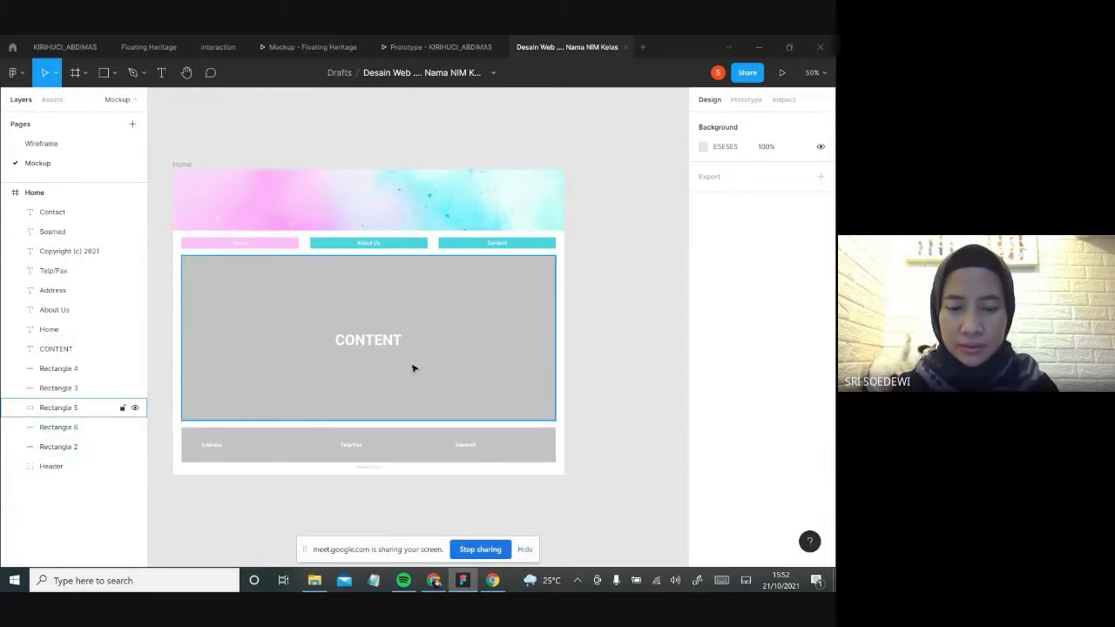
# - Fill the large grey content rectangle with a muted pale blue sampled from the header image
pyautogui.click(471, 347)
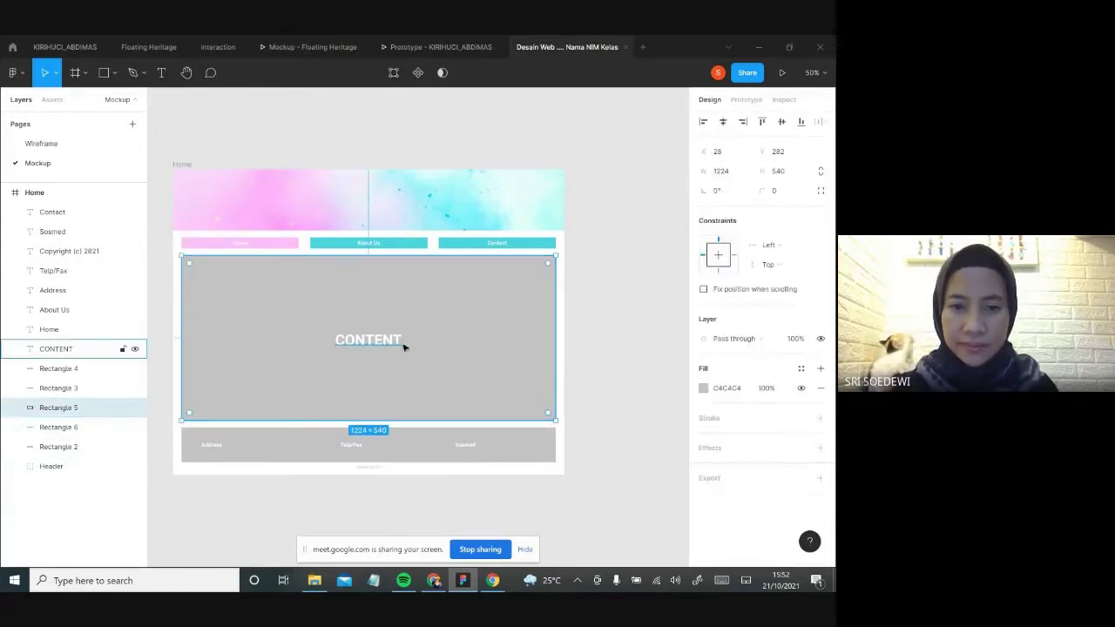
pyautogui.press('i')
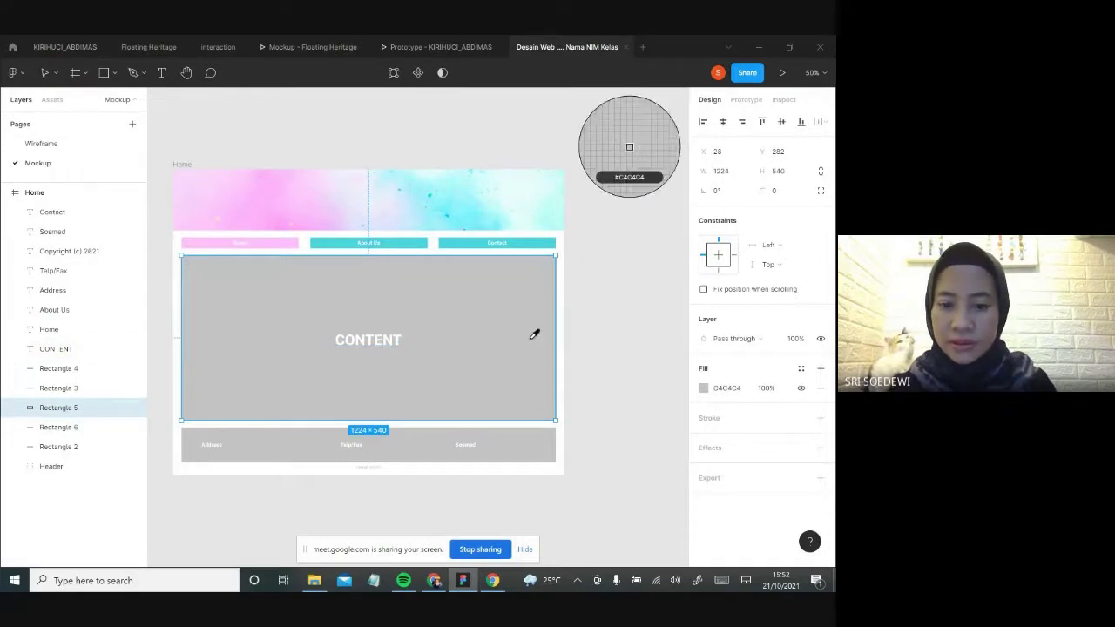
pyautogui.click(485, 214)
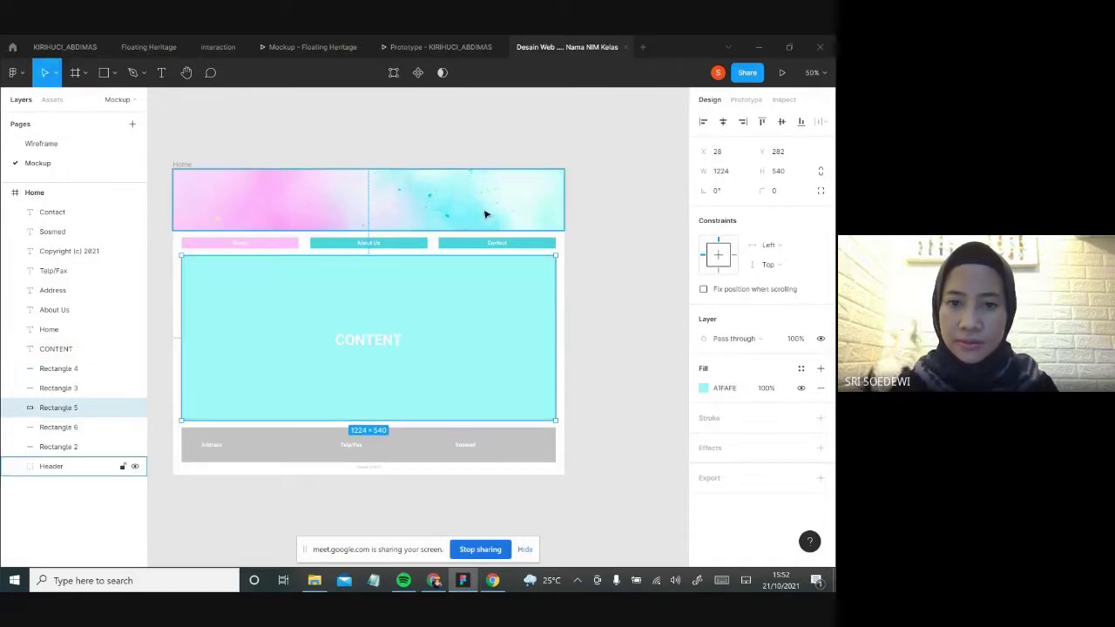
pyautogui.press('i')
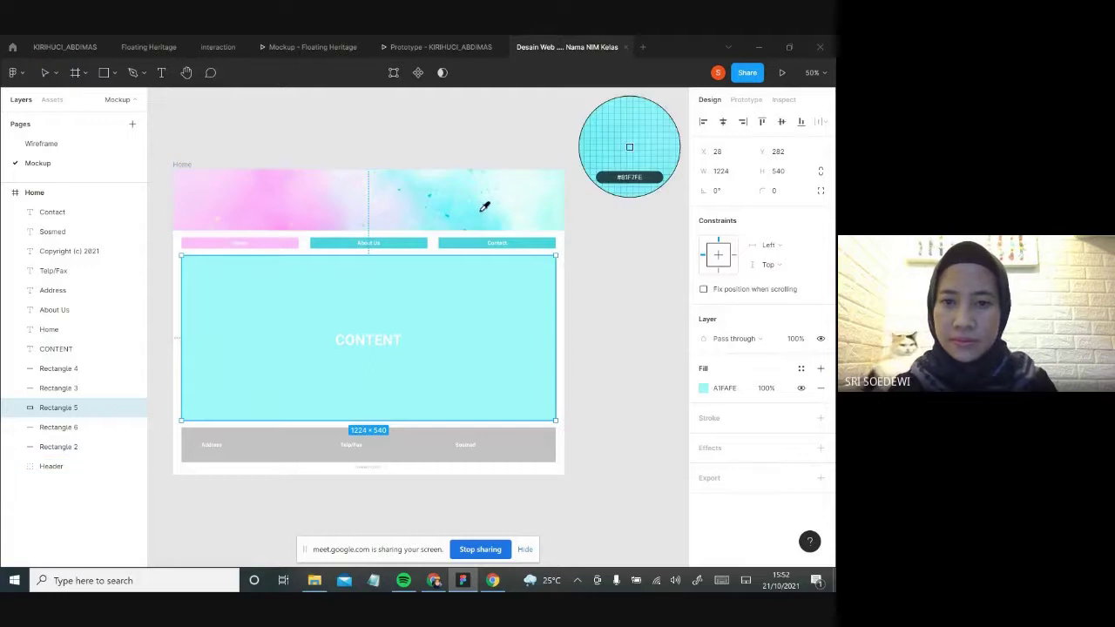
pyautogui.click(485, 205)
pyautogui.click(617, 294)
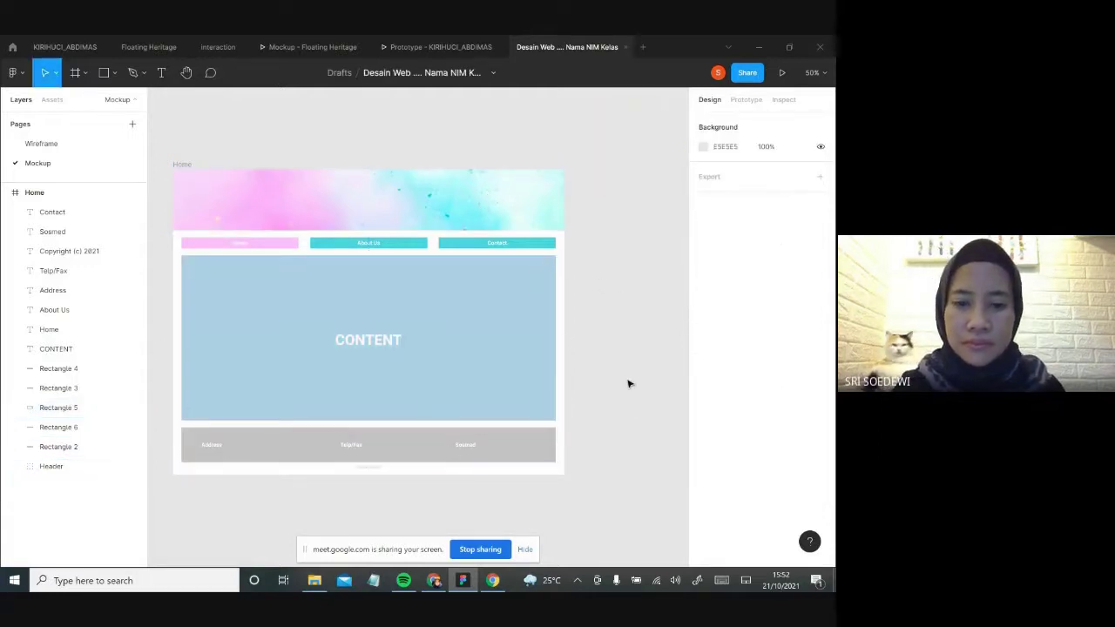
# - Fill the grey footer rectangle with the bright cyan 04CAF2 sampled from a paint speck in the header image
pyautogui.click(503, 450)
pyautogui.press('i')
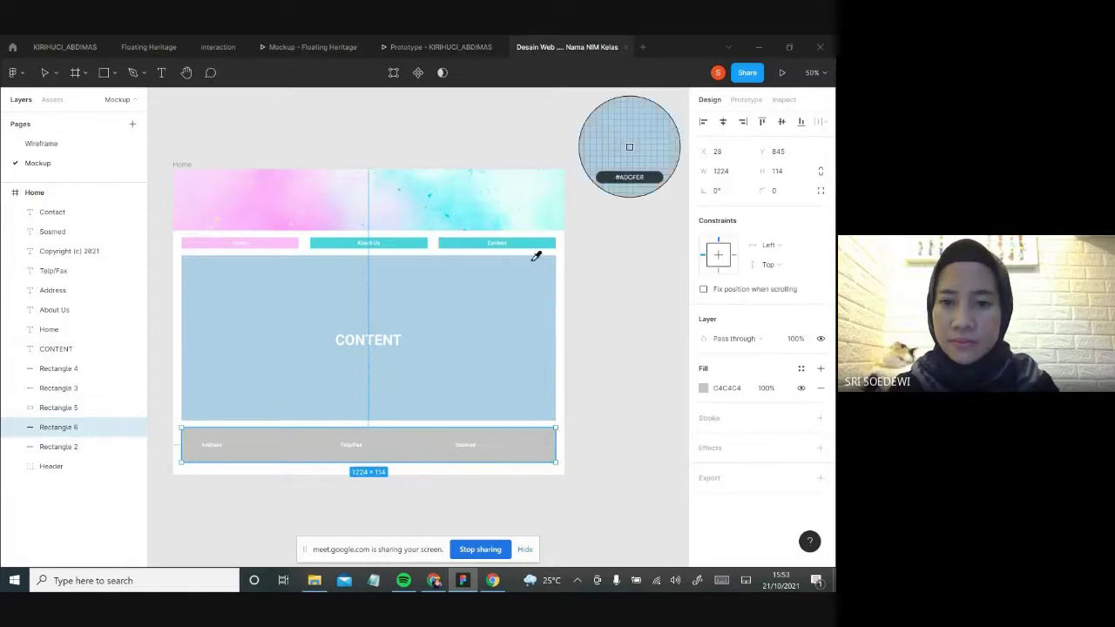
pyautogui.click(451, 214)
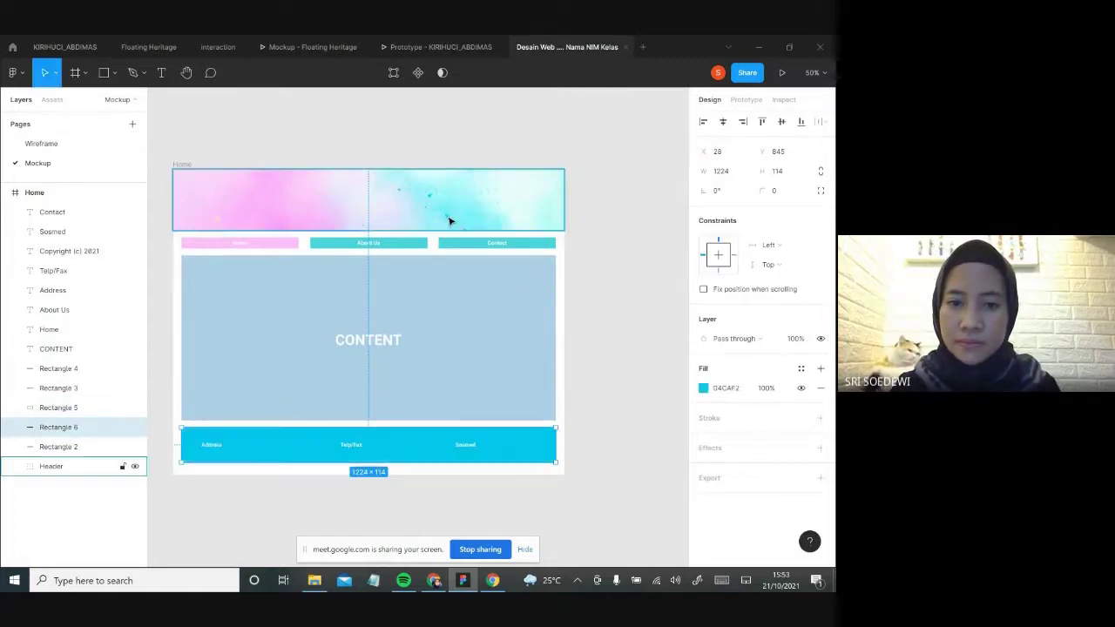
pyautogui.click(591, 462)
# - Add a ">" text near the right edge of the content rectangle, level with the CONTENT label, and fill it white (FFFFFF)
pyautogui.scroll(-1, 592, 453)
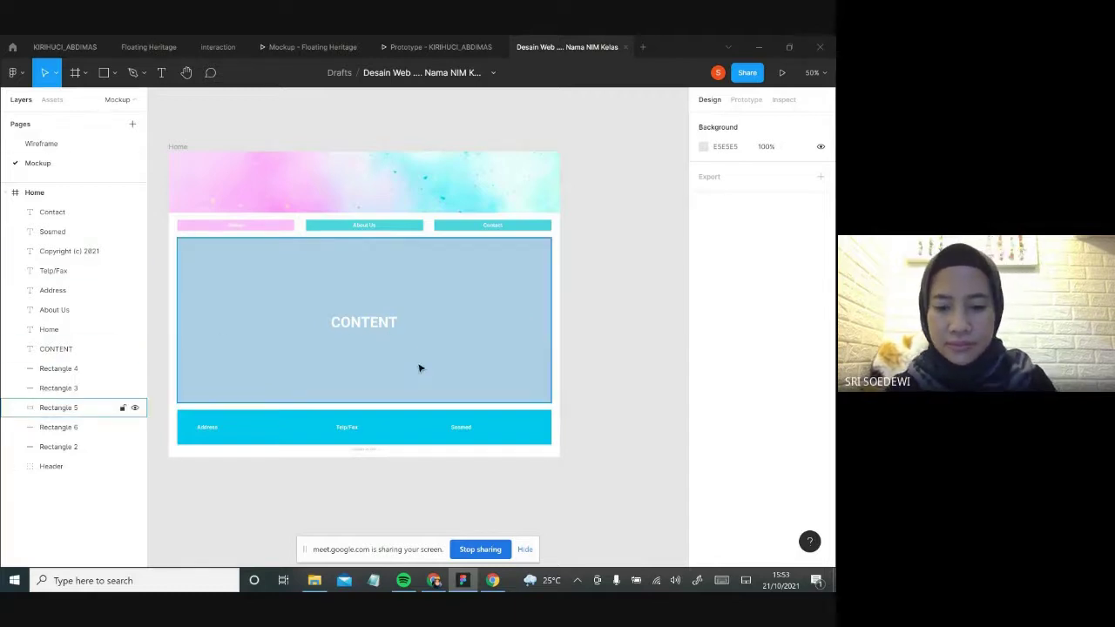
pyautogui.press('t')
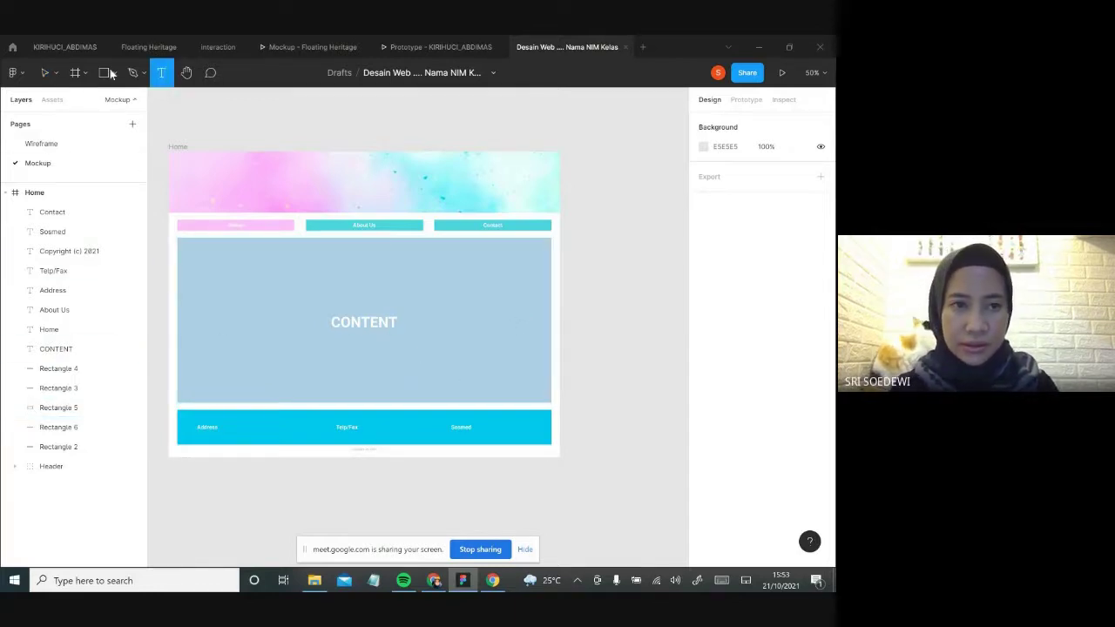
pyautogui.click(501, 329)
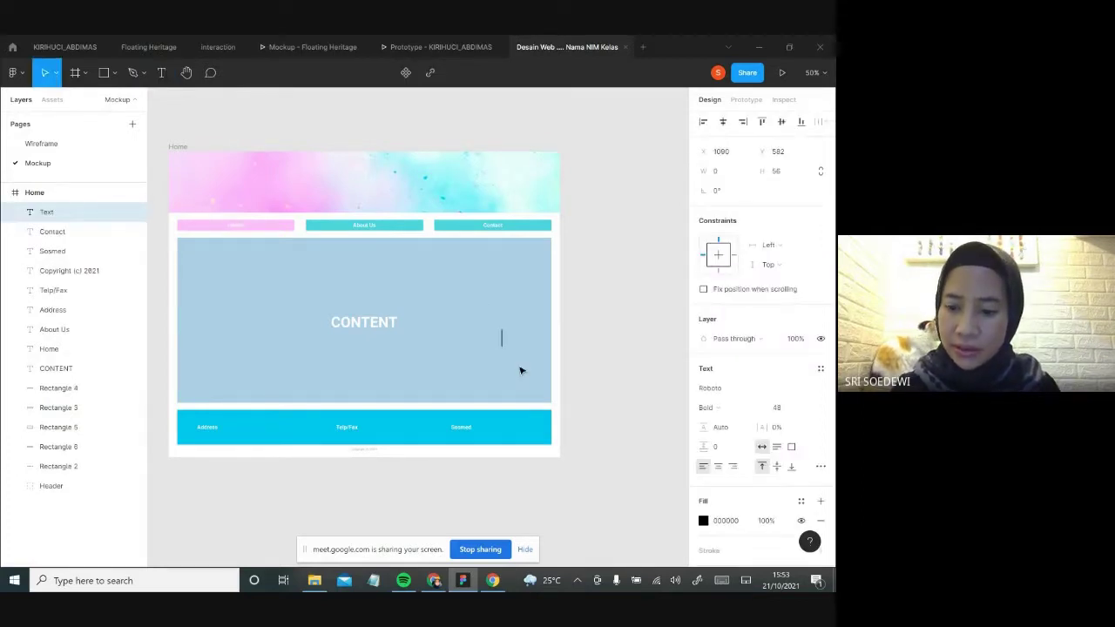
pyautogui.write('>')
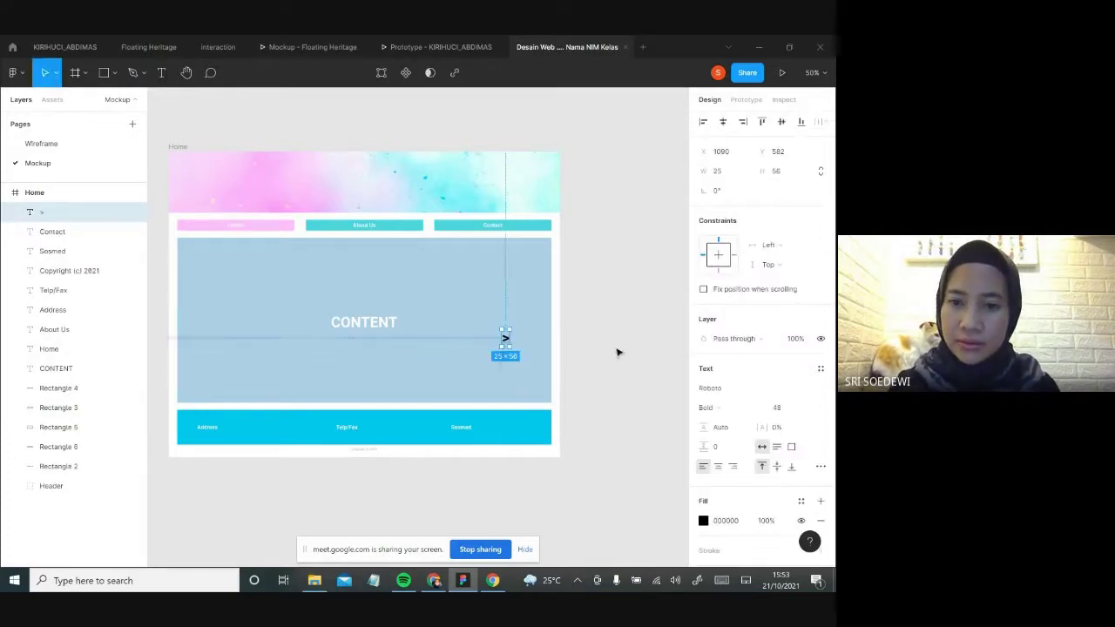
pyautogui.moveTo(506, 338); pyautogui.dragTo(530, 239)
pyautogui.click(704, 520)
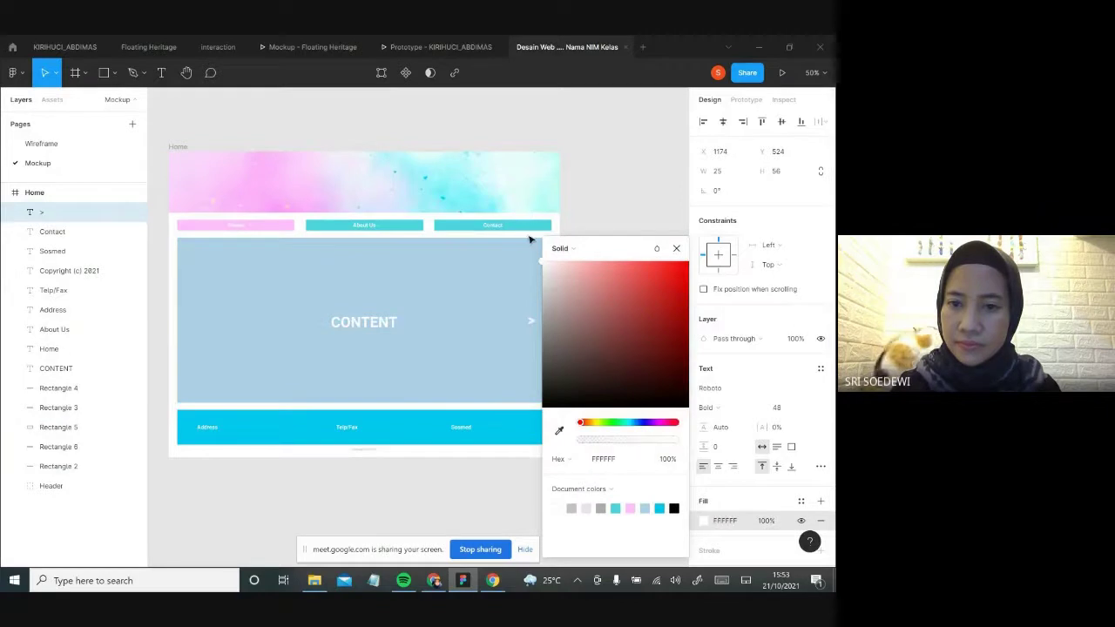
pyautogui.click(644, 230)
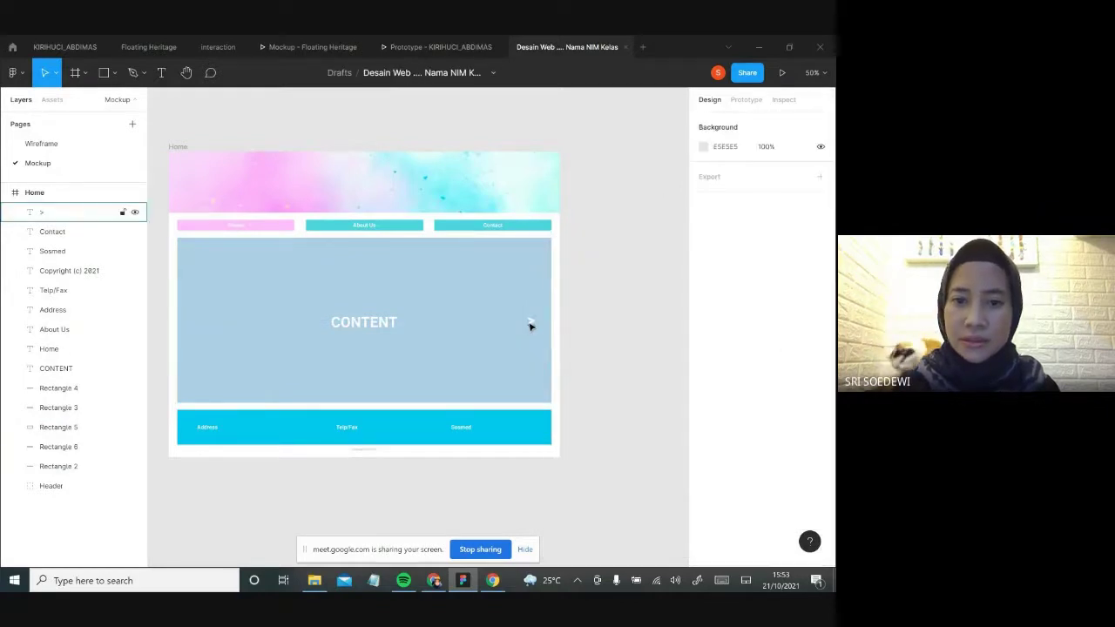
# - Duplicate the ">" arrow to the left edge of the content rectangle and change the copy's text to "<"
pyautogui.moveTo(530, 324); pyautogui.dragTo(197, 326)
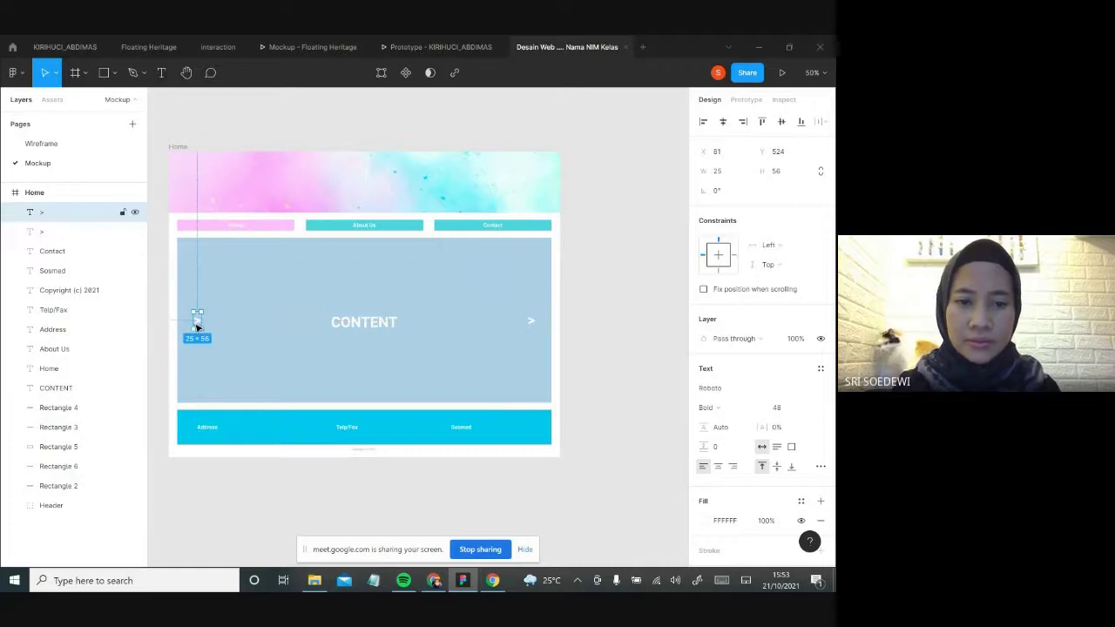
pyautogui.doubleClick(197, 322)
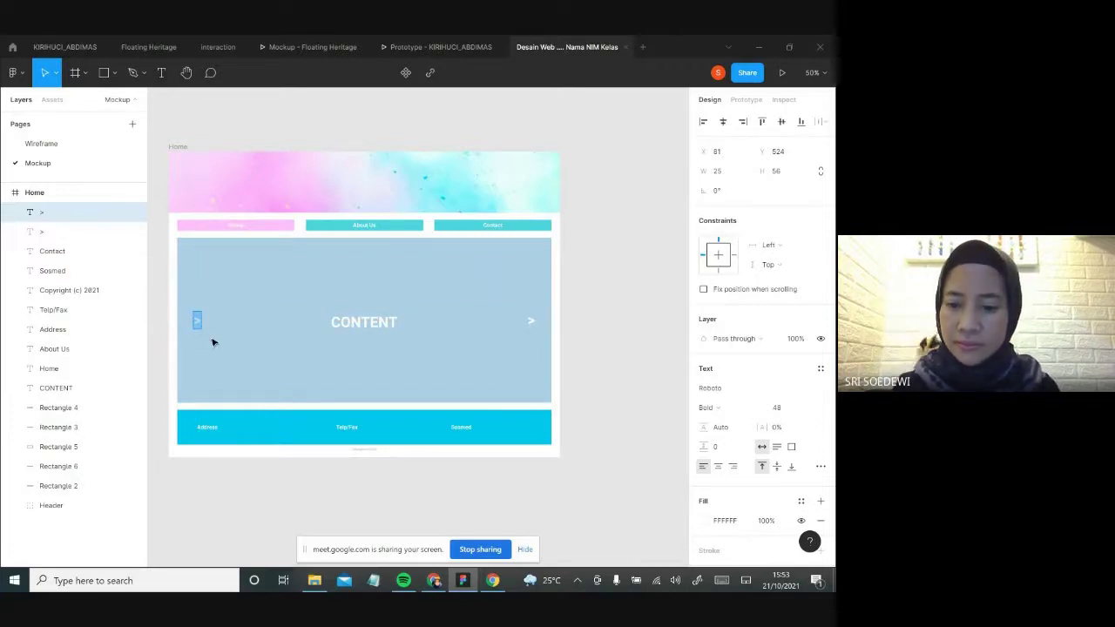
pyautogui.press('Escape')
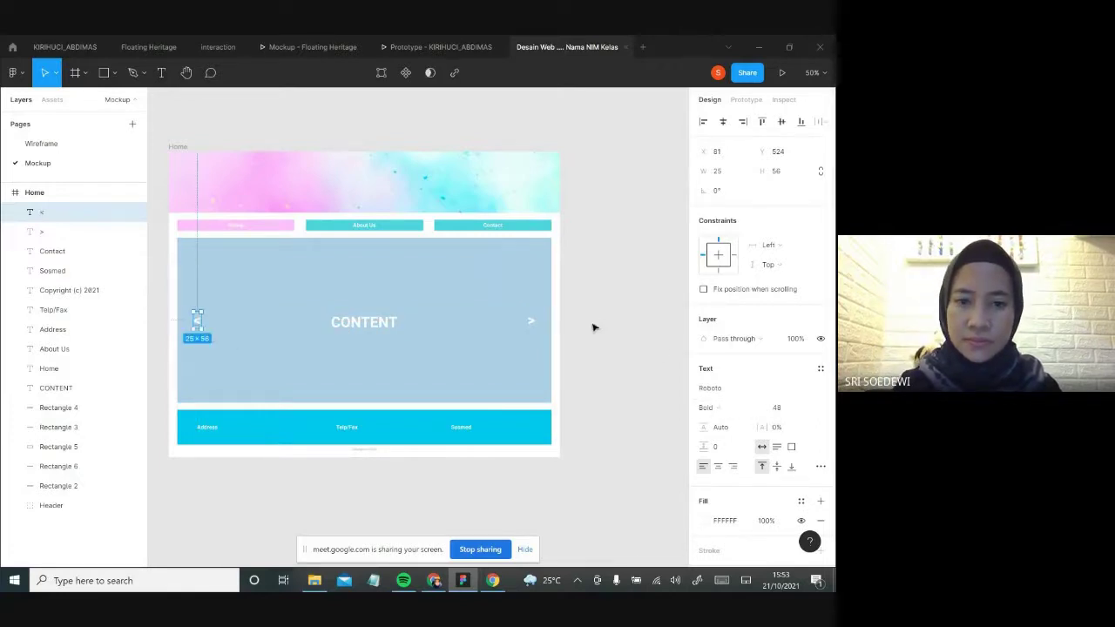
pyautogui.click(567, 399)
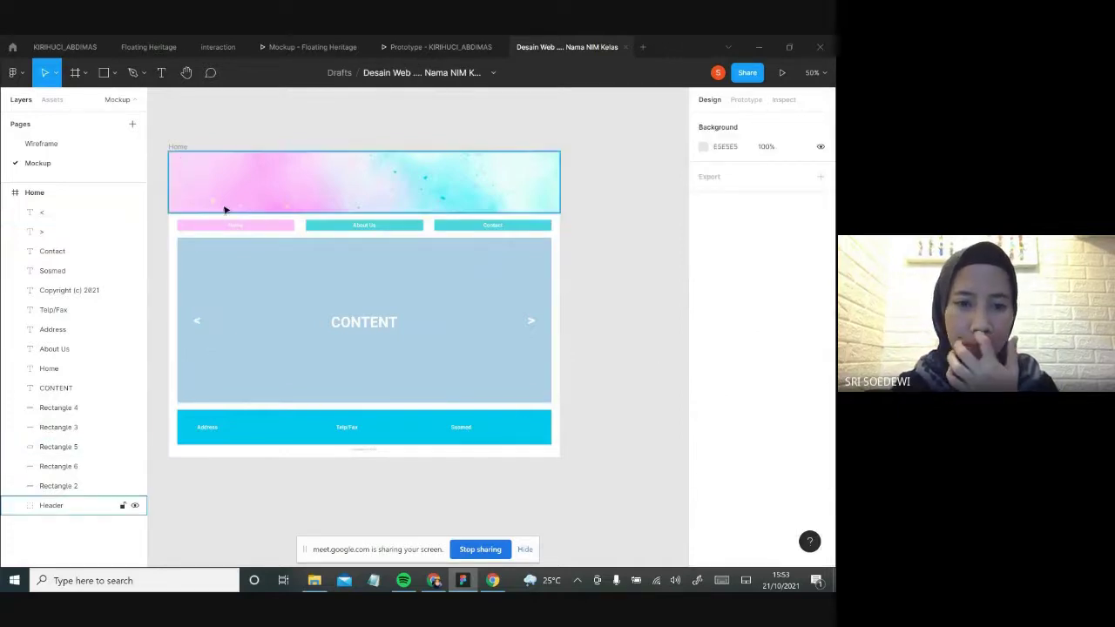
# - Rename the Home frame as Home1
pyautogui.click(179, 151)
pyautogui.press('-')
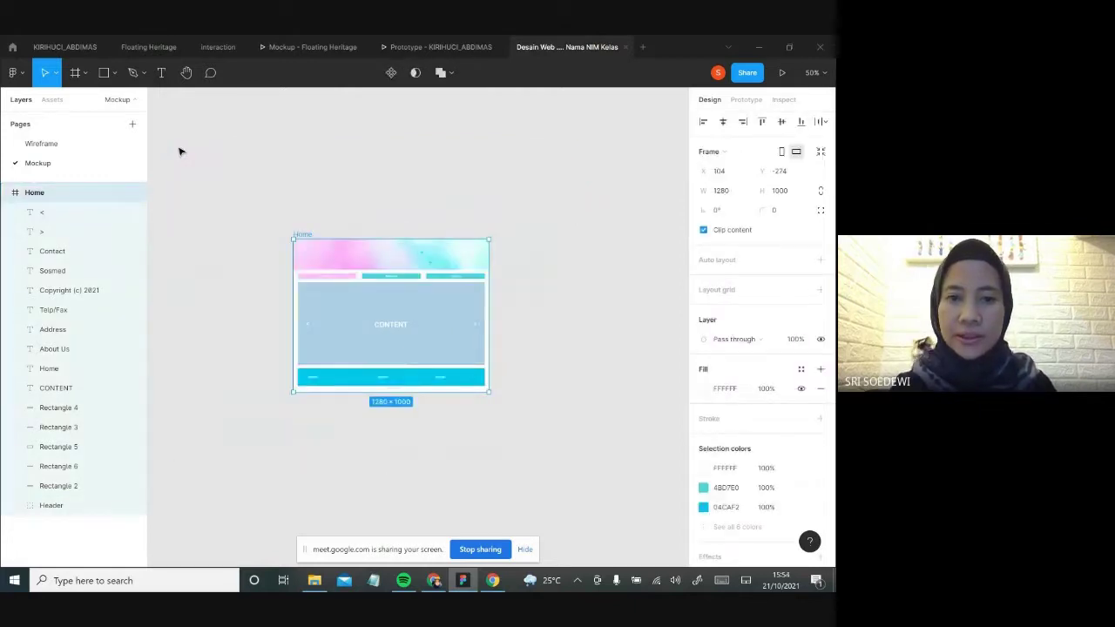
pyautogui.hscroll(3, 356, 324)
pyautogui.scroll(-2, 356, 323)
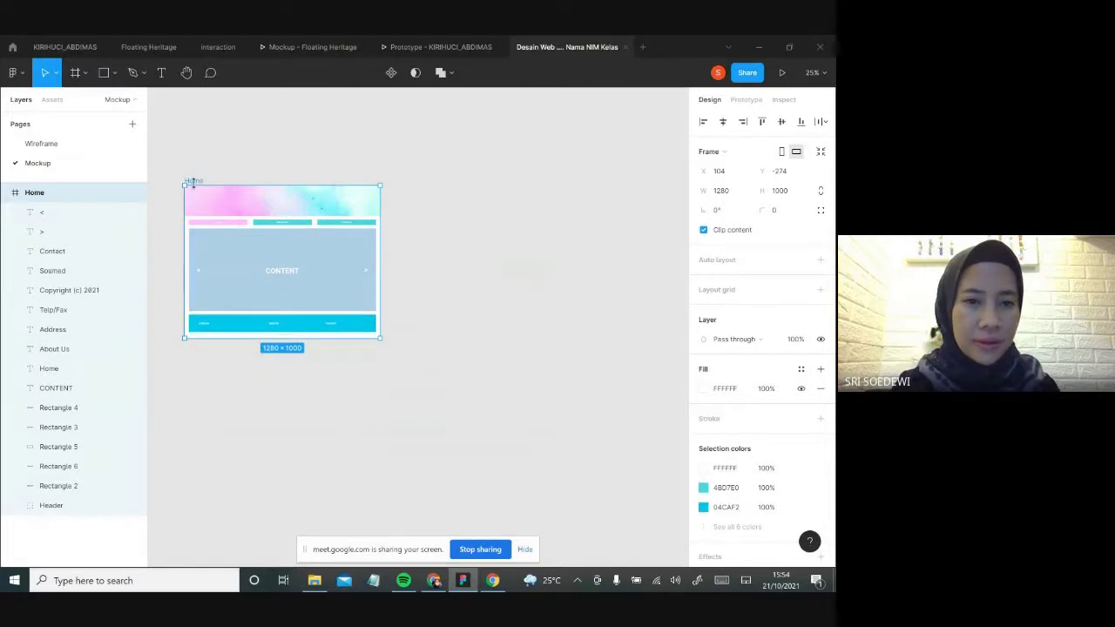
pyautogui.doubleClick(40, 194)
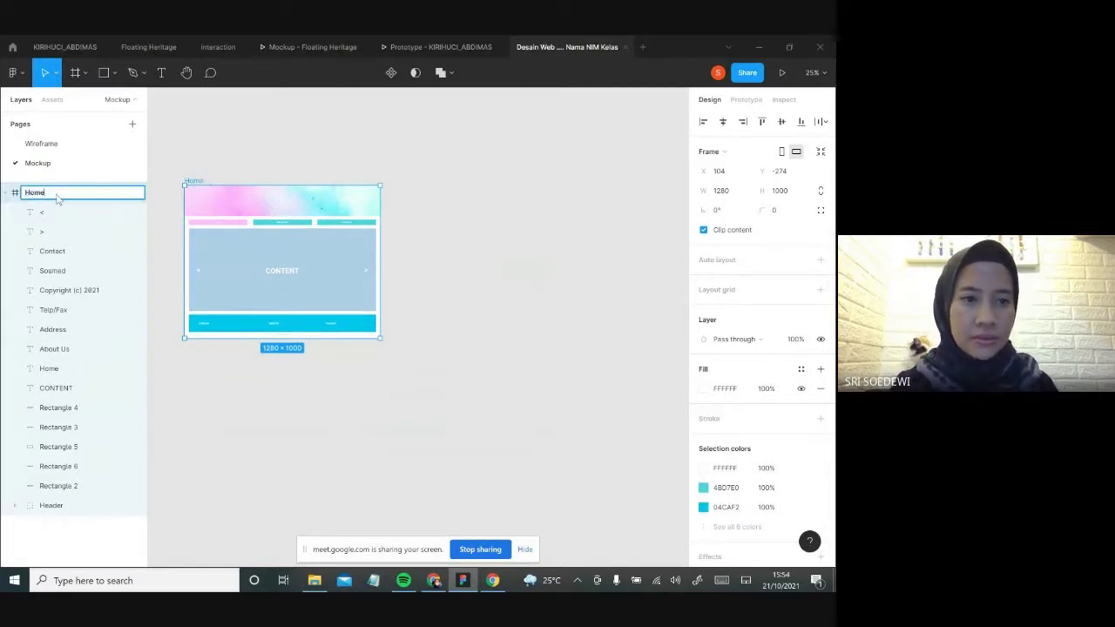
pyautogui.write('1')
pyautogui.press('Return')
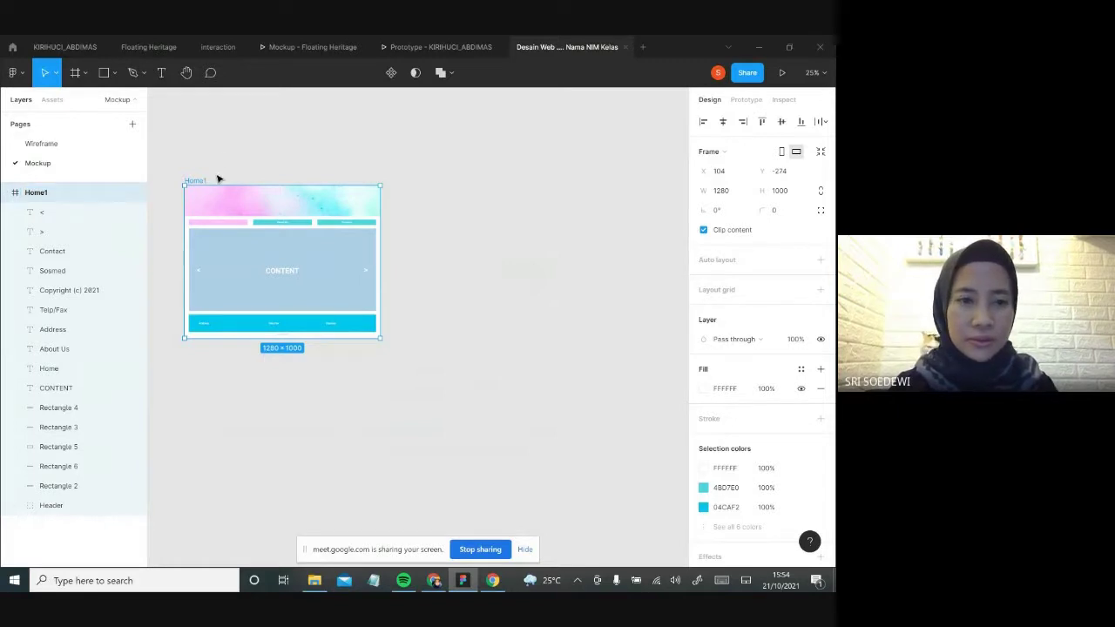
pyautogui.click(221, 148)
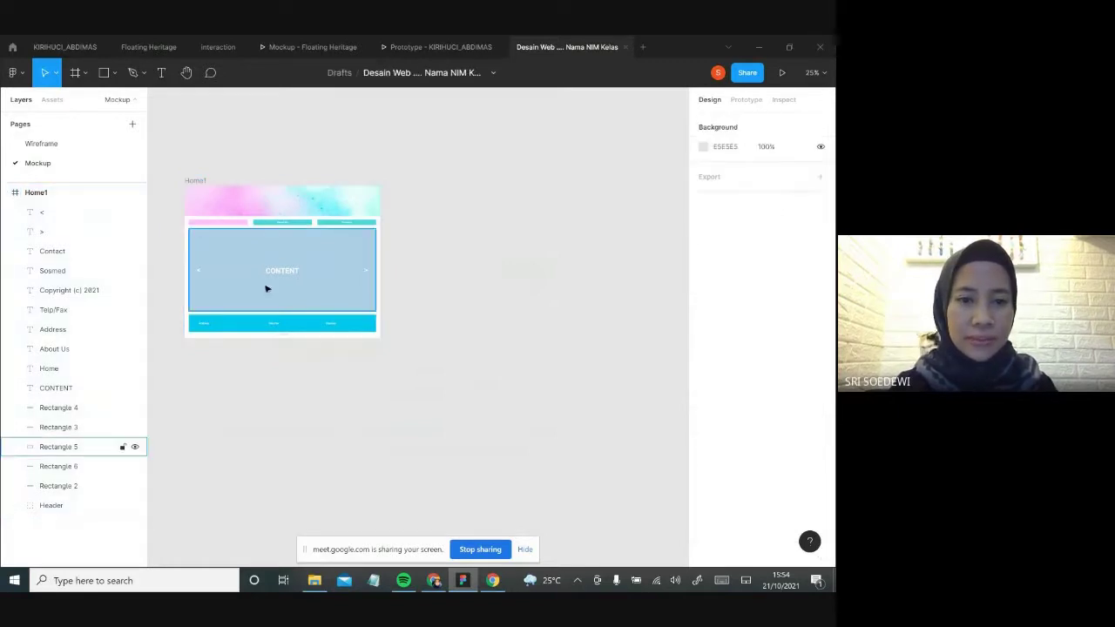
# - Duplicate the Home1 frame directly to the right of the original and collapse the original's layer list
pyautogui.click(202, 185)
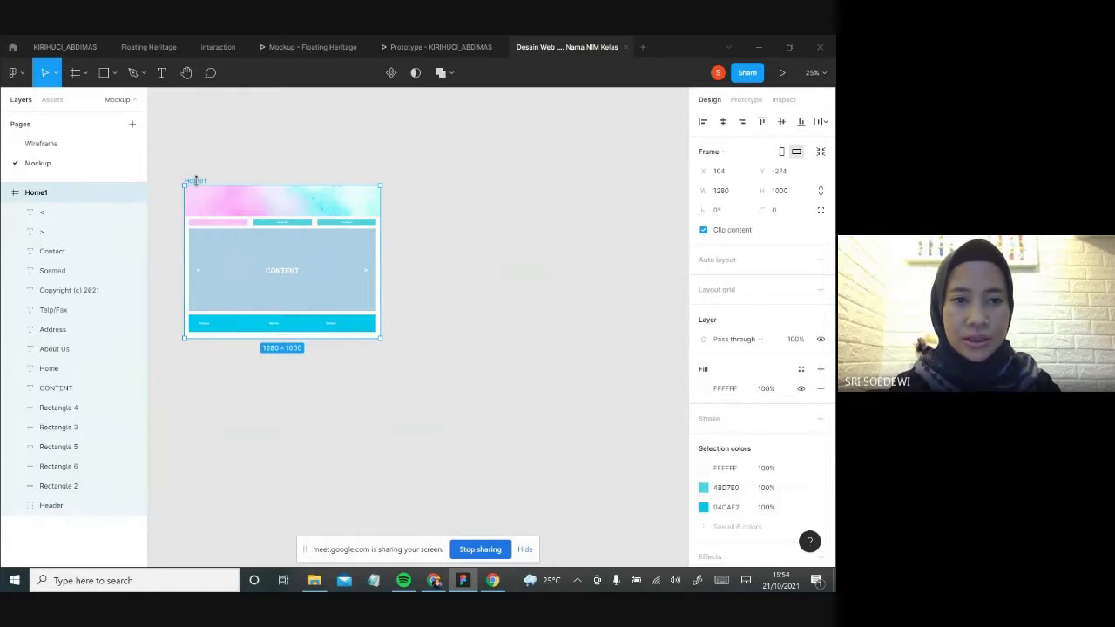
pyautogui.moveTo(197, 182); pyautogui.dragTo(403, 203)
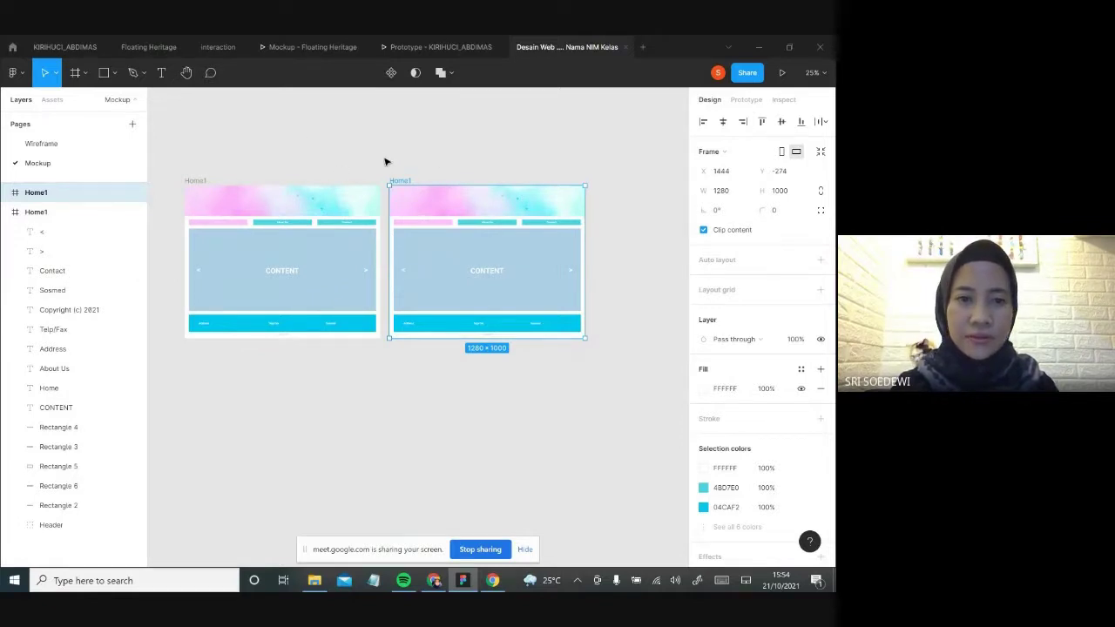
pyautogui.click(6, 213)
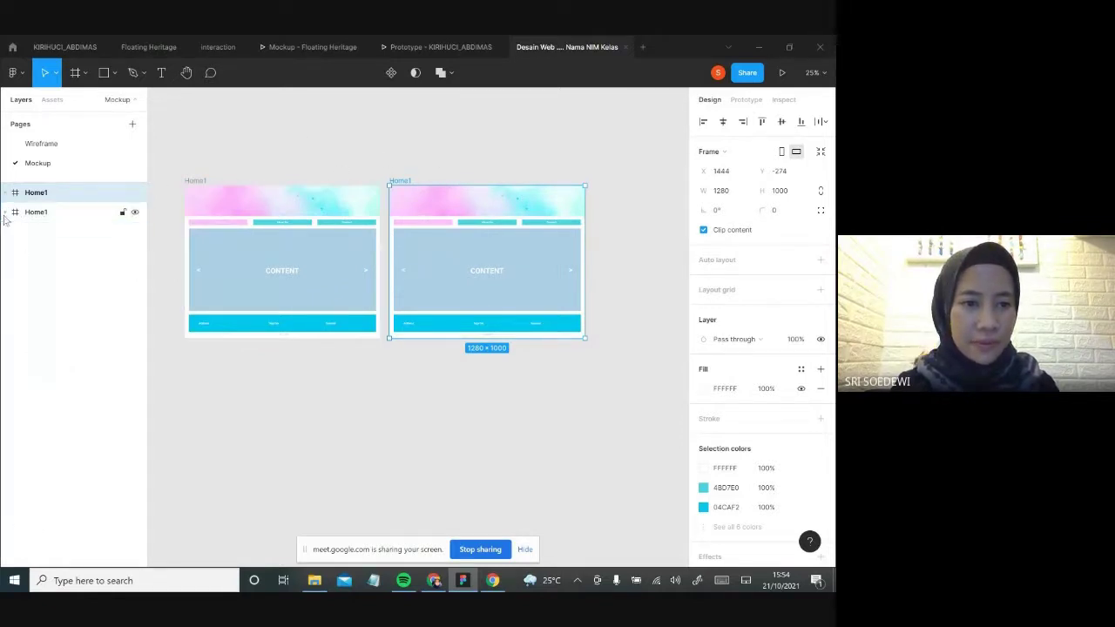
# - Rename the duplicated frame as Home2
pyautogui.doubleClick(50, 193)
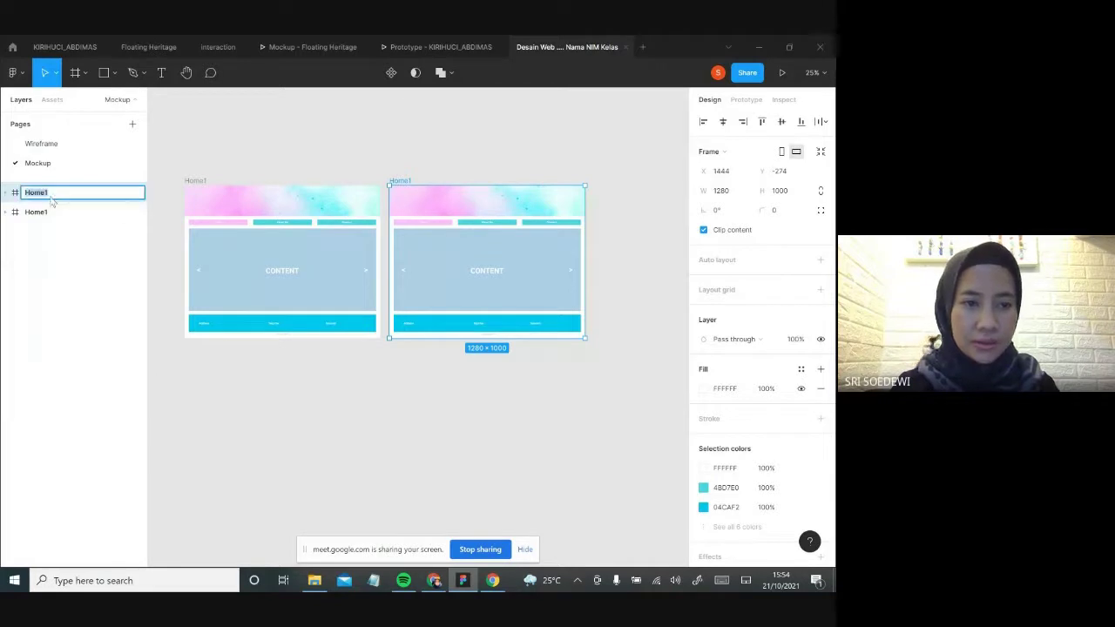
pyautogui.press('BackSpace')
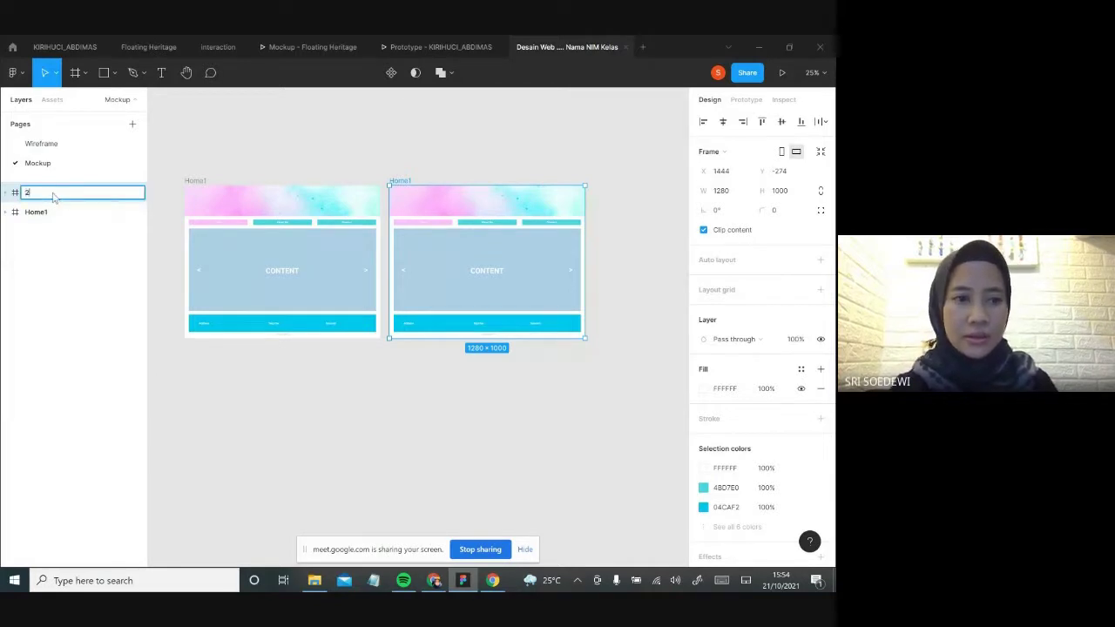
pyautogui.hotkey('ctrl', 'z')
pyautogui.press('Right')
pyautogui.press('BackSpace')
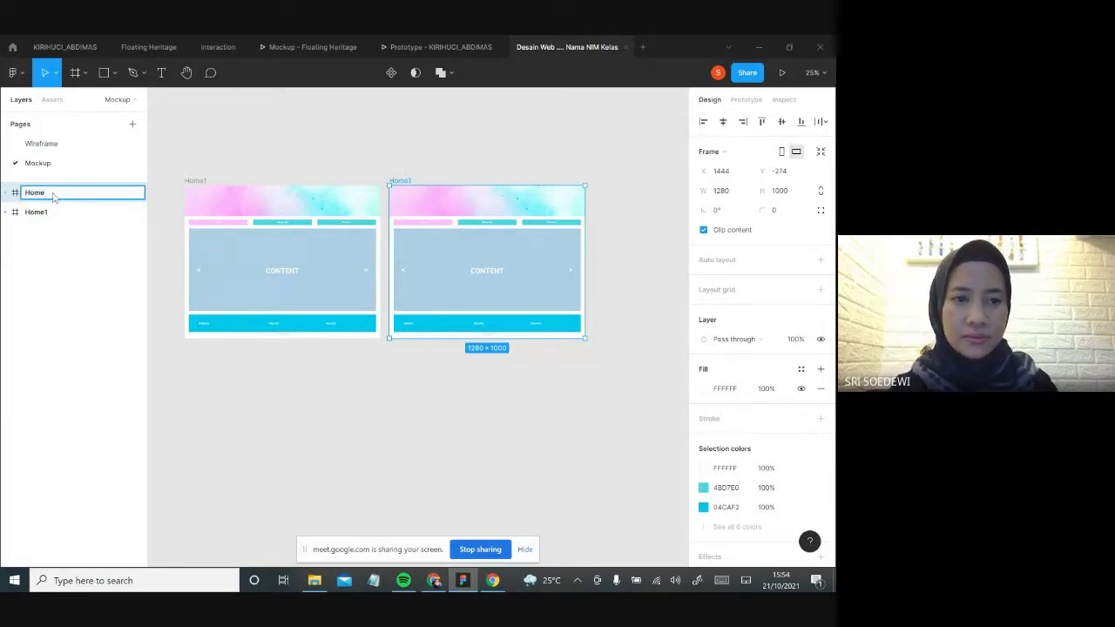
pyautogui.write('2')
pyautogui.press('Return')
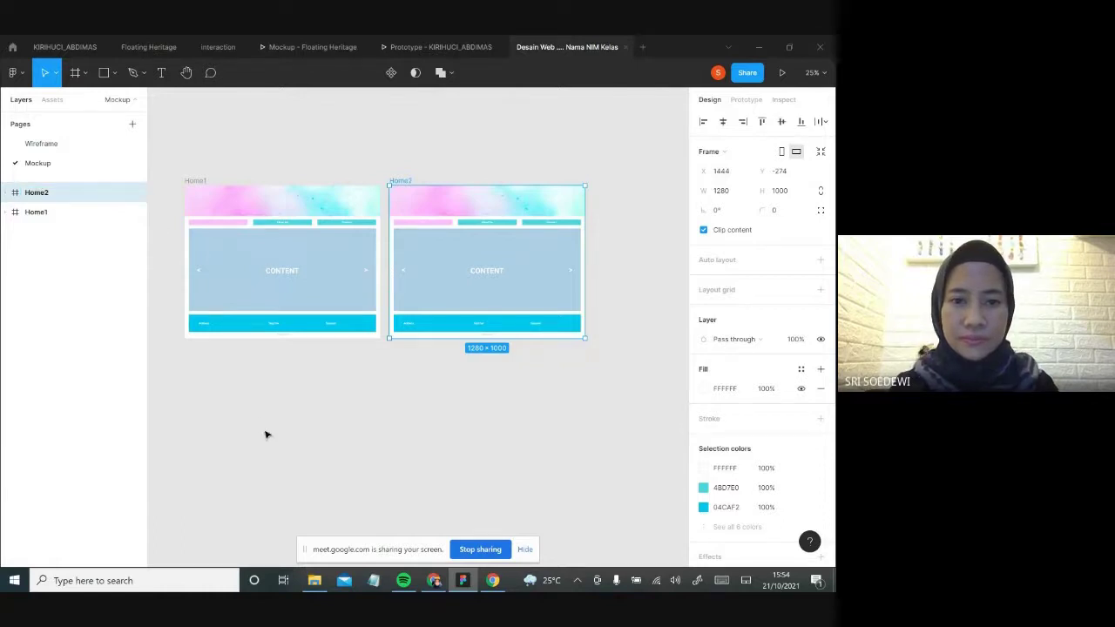
pyautogui.click(310, 406)
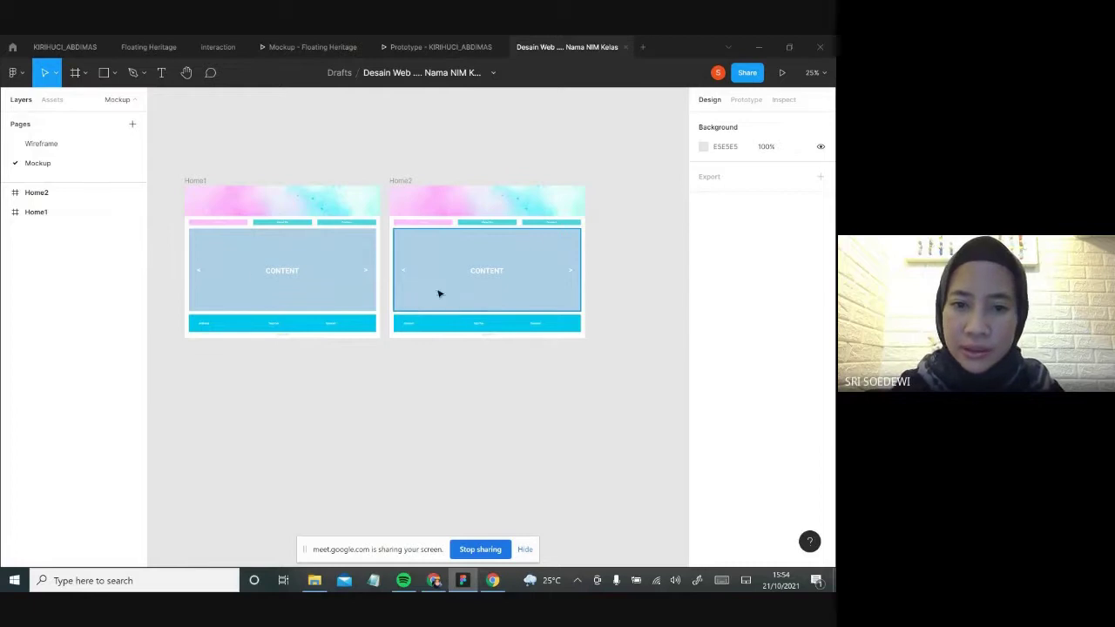
# - Change the content label to CONTENT 1 in the Home1 frame and to CONTENT 2 in the Home2 frame
pyautogui.click(293, 275)
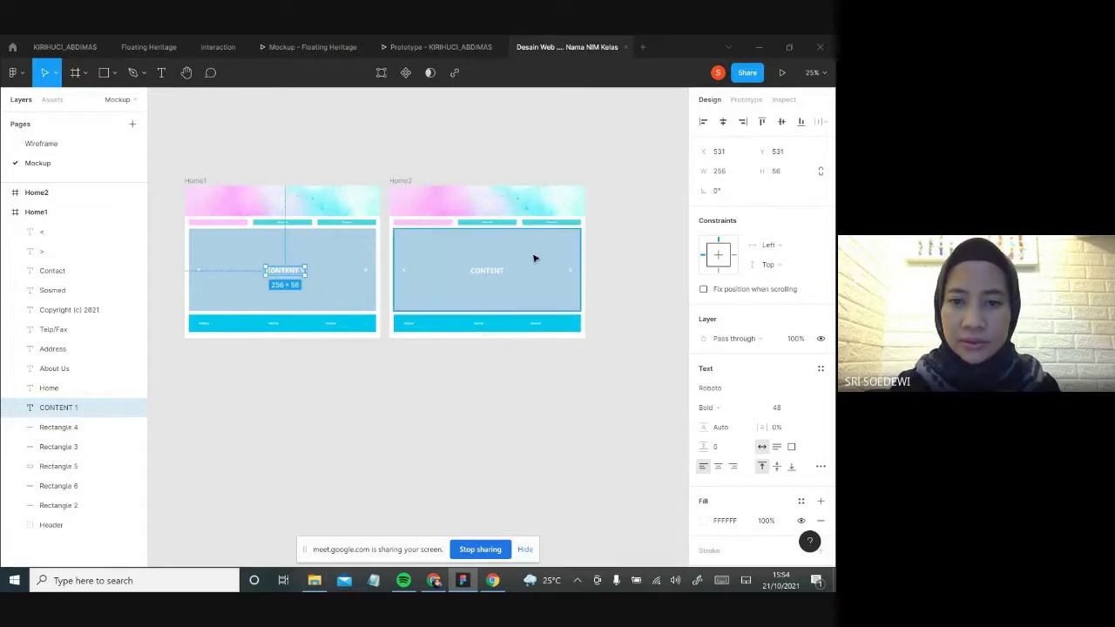
pyautogui.doubleClick(504, 271)
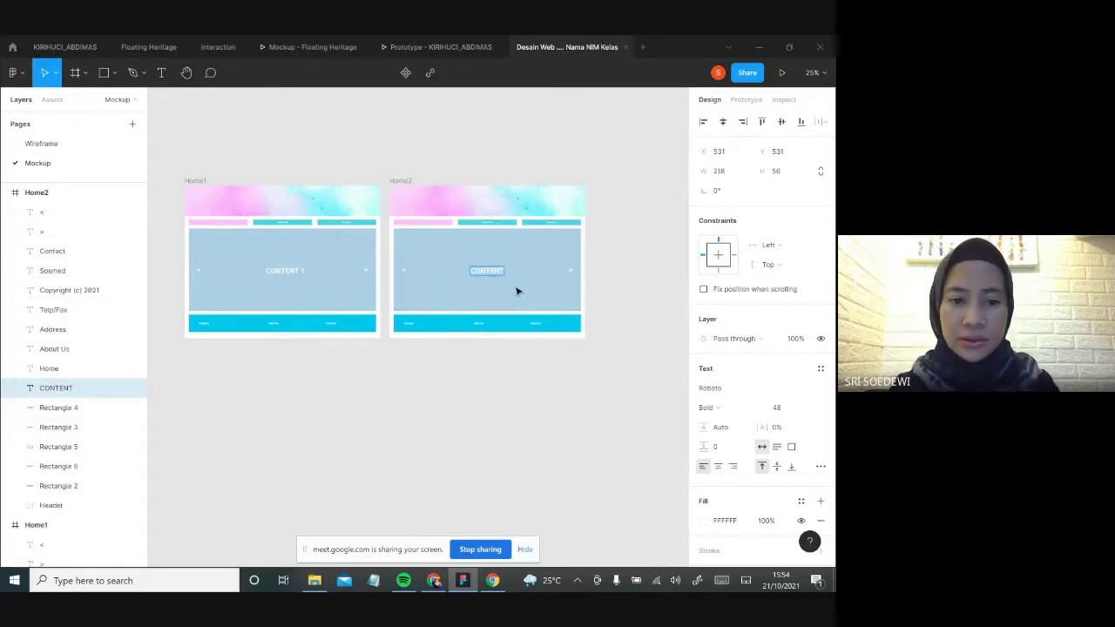
pyautogui.press('Escape')
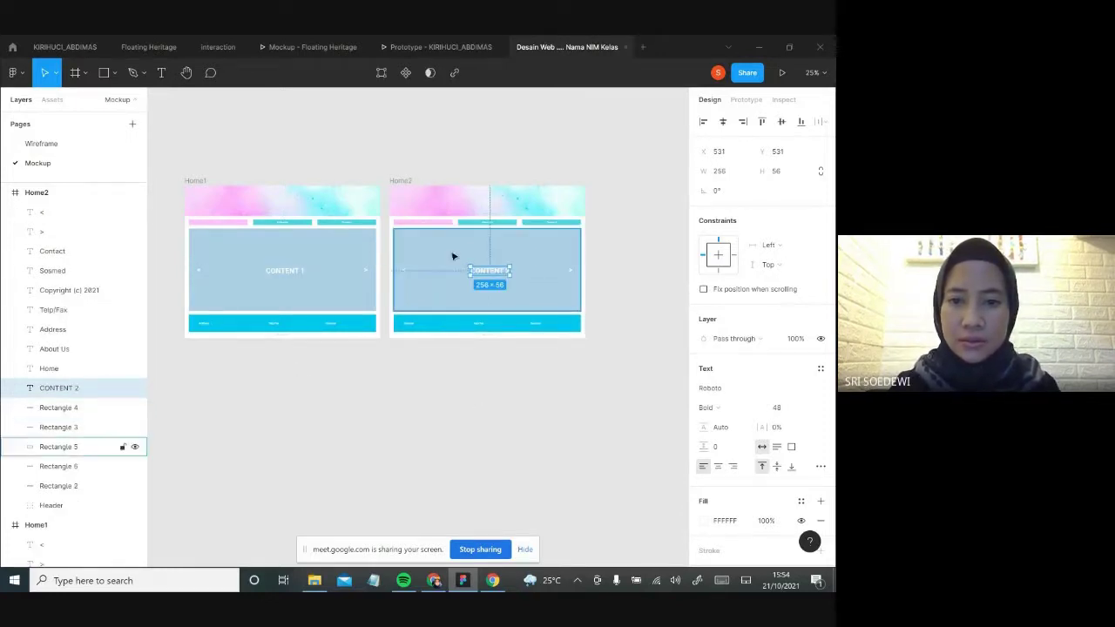
# - Centre the CONTENT 1 label horizontally on the content rectangle in the Home1 frame
pyautogui.click(290, 273)
pyautogui.keyDown('shift'); pyautogui.click(296, 253); pyautogui.keyUp('shift')
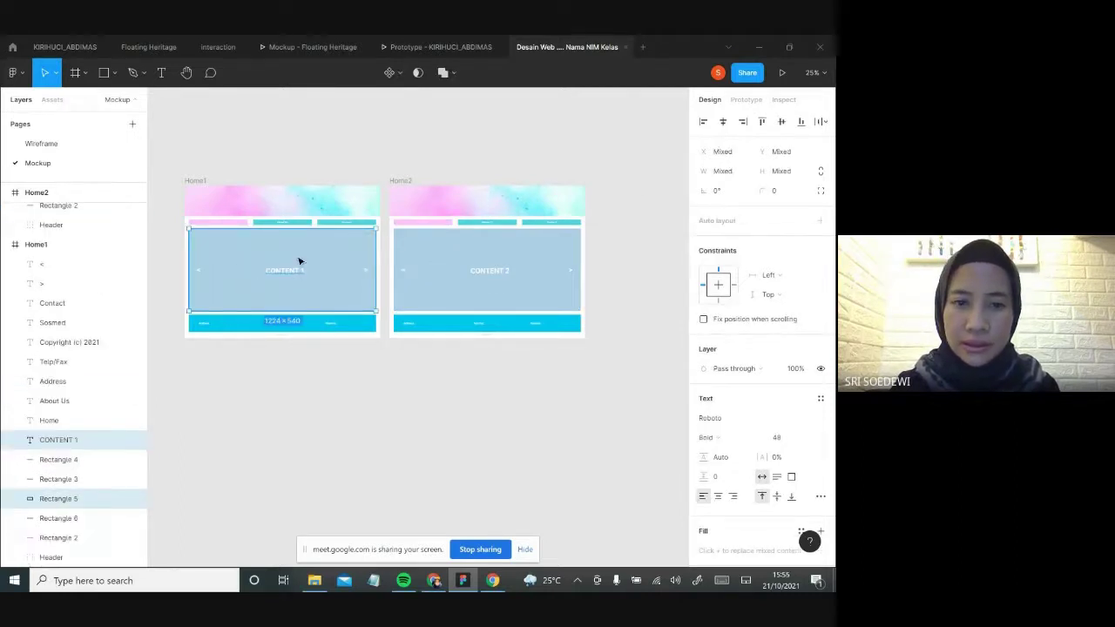
pyautogui.hotkey('shift', '2')
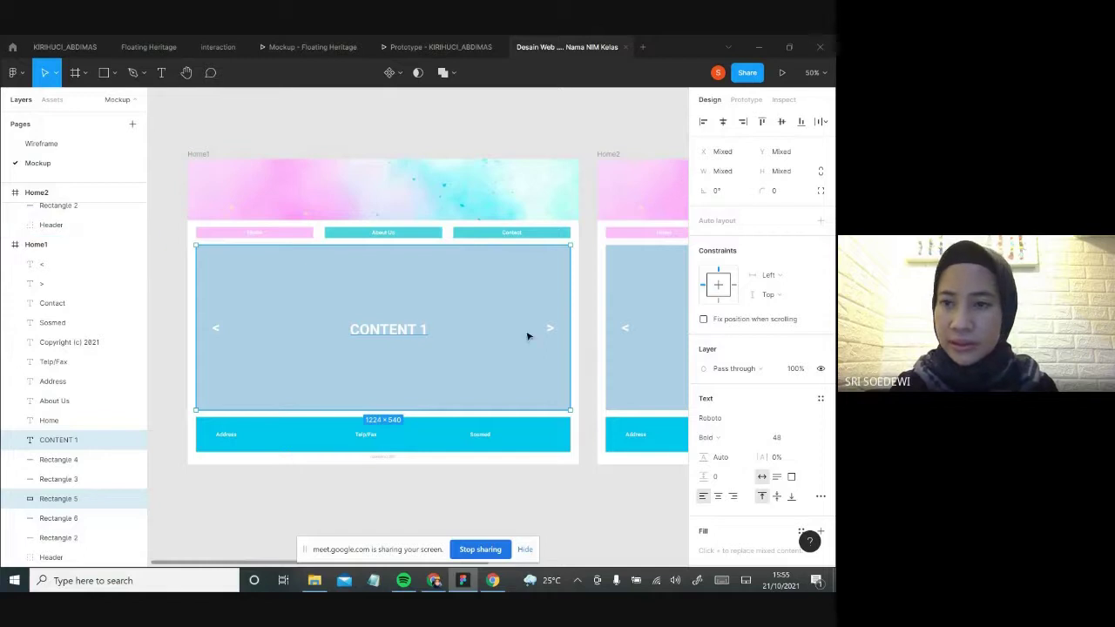
pyautogui.click(723, 122)
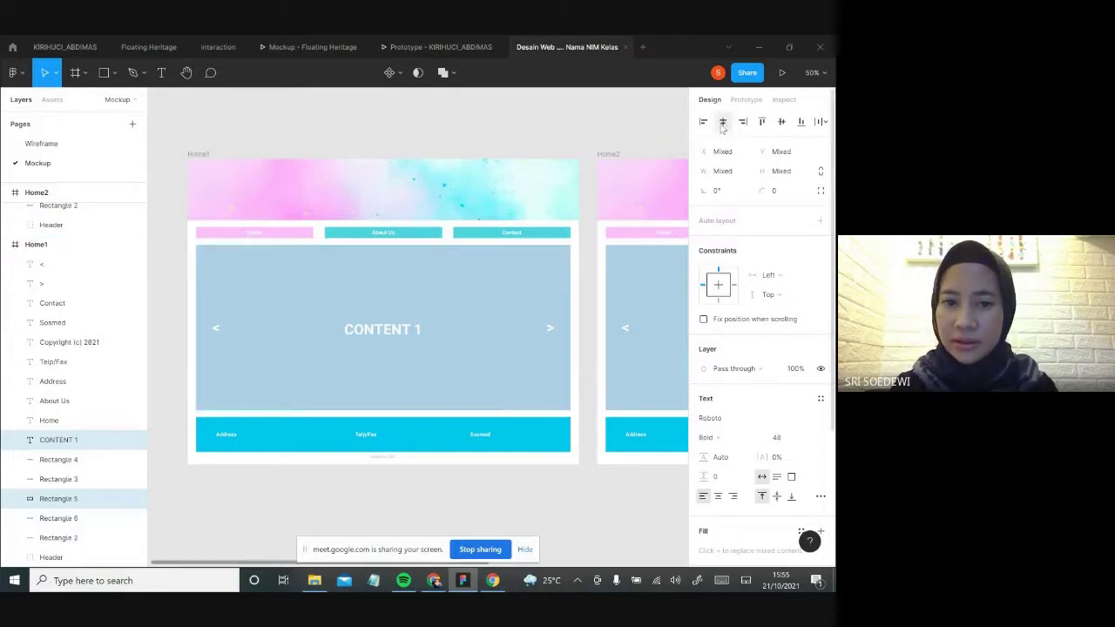
pyautogui.click(430, 128)
# - Centre the CONTENT 2 label horizontally and vertically on the content rectangle in the Home2 frame
pyautogui.moveTo(399, 313); pyautogui.dragTo(280, 280)
pyautogui.hscroll(5, 280, 280)
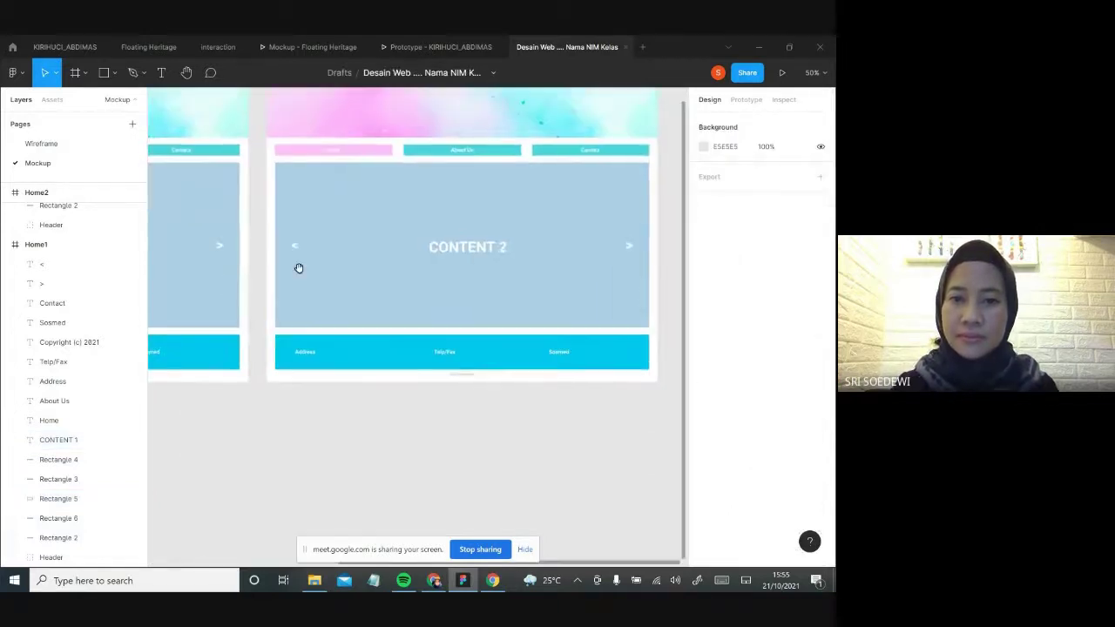
pyautogui.click(462, 250)
pyautogui.keyDown('shift'); pyautogui.click(570, 212); pyautogui.keyUp('shift')
pyautogui.click(724, 123)
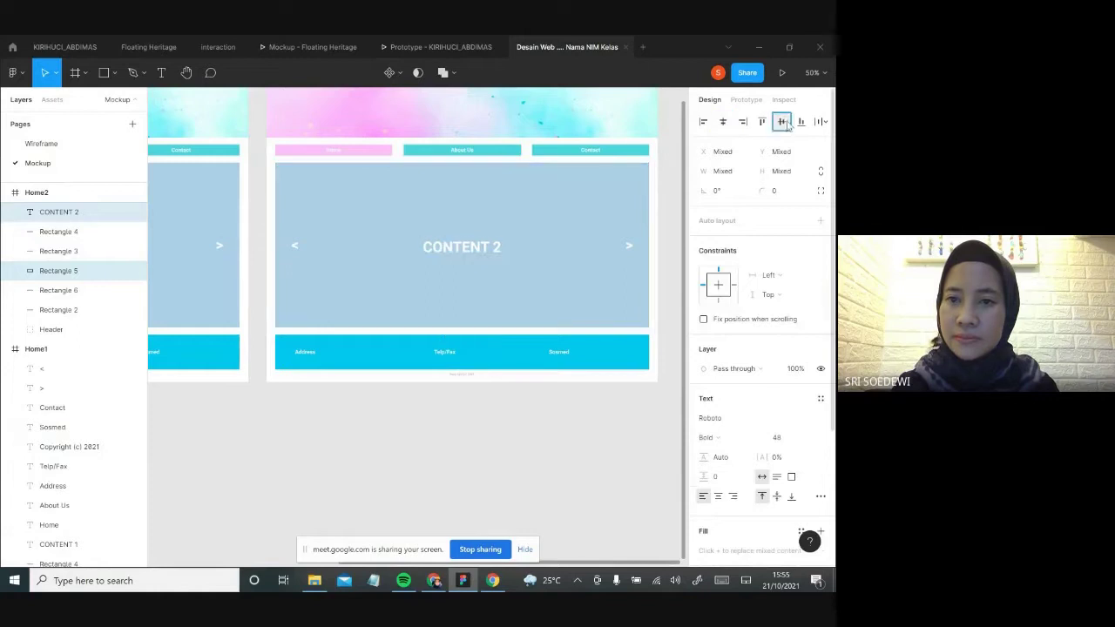
pyautogui.click(781, 121)
pyautogui.press('Escape')
# - Change the fill of the Home2 content rectangle to the light green 9EDED3
pyautogui.hscroll(-5, 367, 310)
pyautogui.hscroll(4, 610, 279)
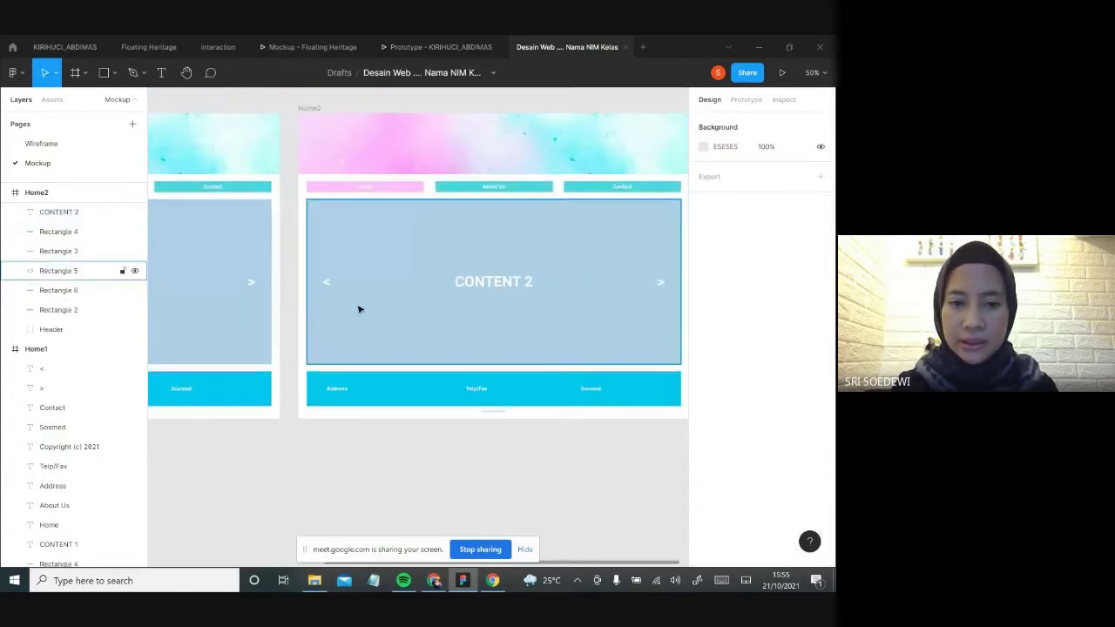
pyautogui.click(352, 312)
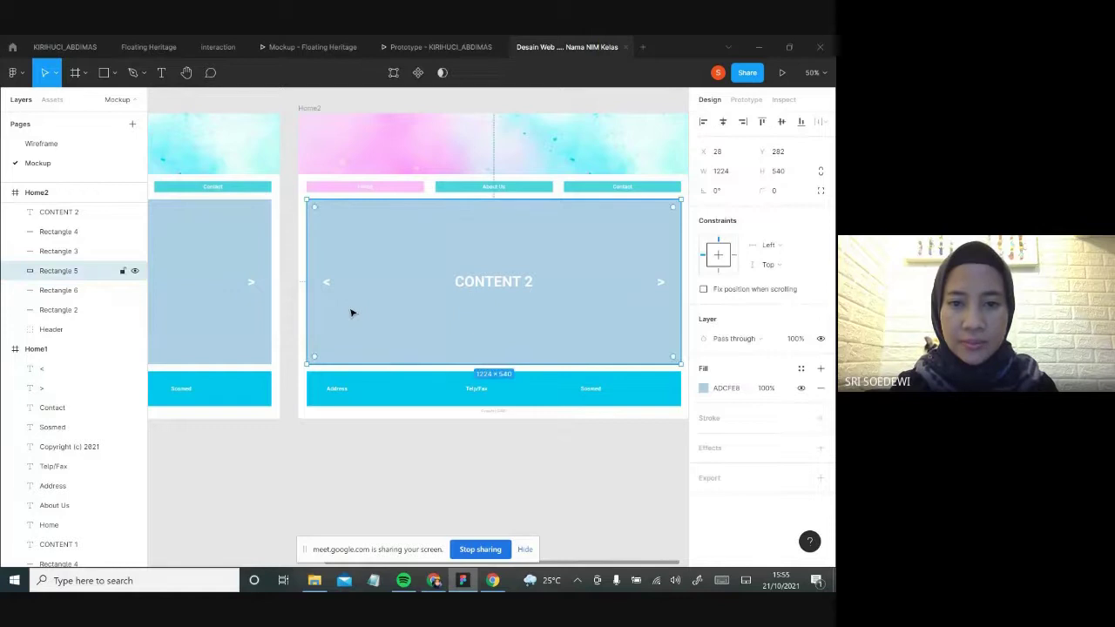
pyautogui.click(704, 389)
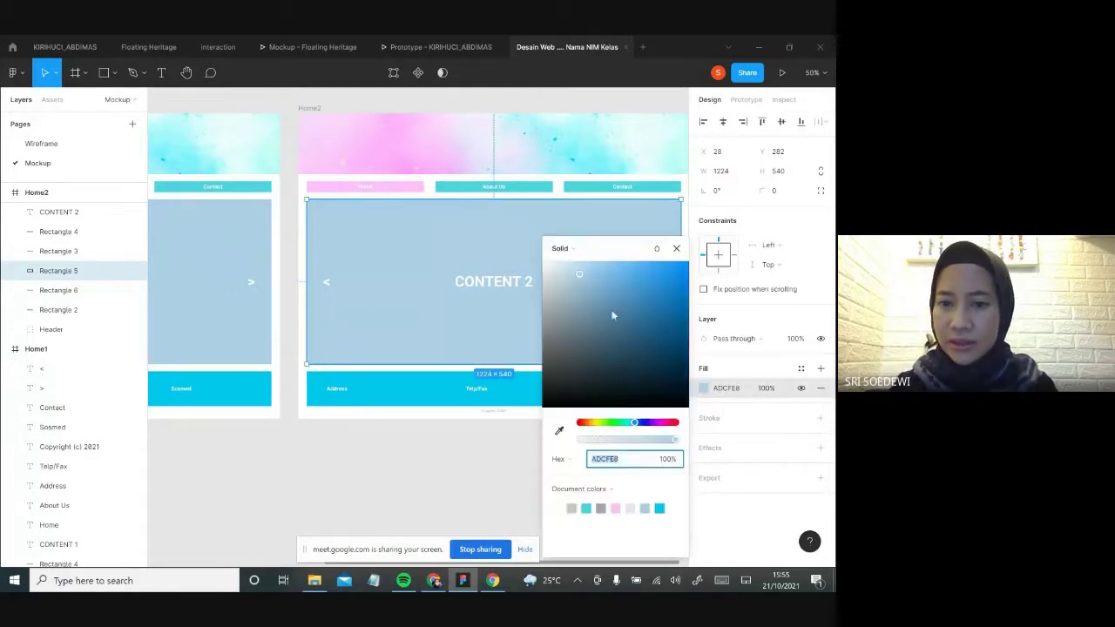
pyautogui.moveTo(584, 274); pyautogui.dragTo(593, 311)
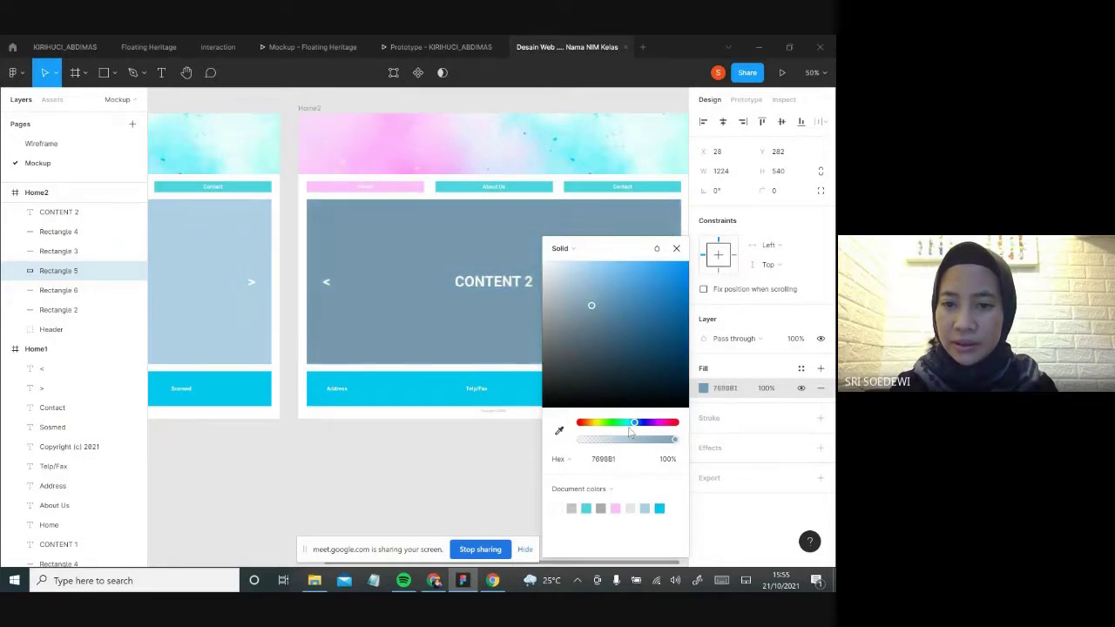
pyautogui.moveTo(631, 429); pyautogui.dragTo(626, 429)
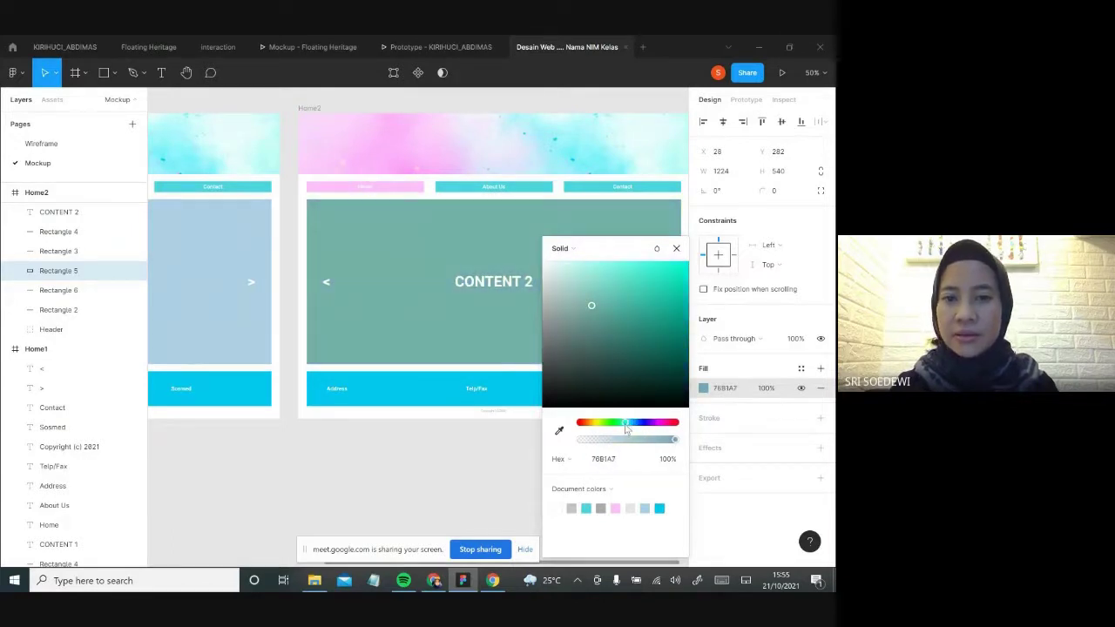
pyautogui.moveTo(597, 304)
pyautogui.mouseDown()
pyautogui.moveTo(589, 286)
pyautogui.moveTo(612, 287)
pyautogui.moveTo(586, 286)
pyautogui.mouseUp()
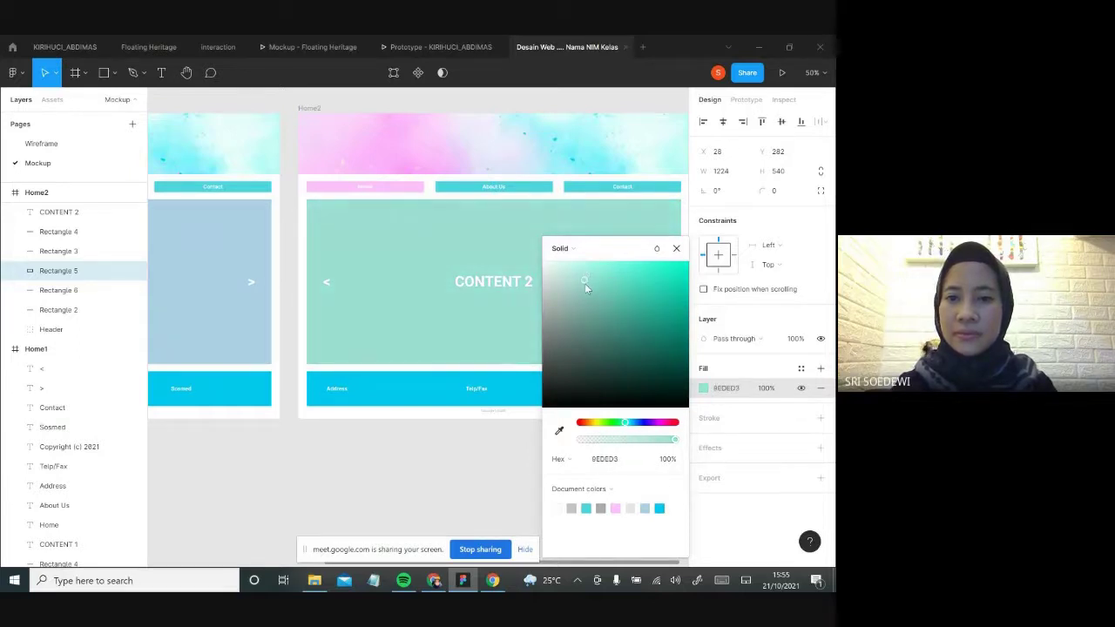
pyautogui.click(676, 249)
pyautogui.click(505, 459)
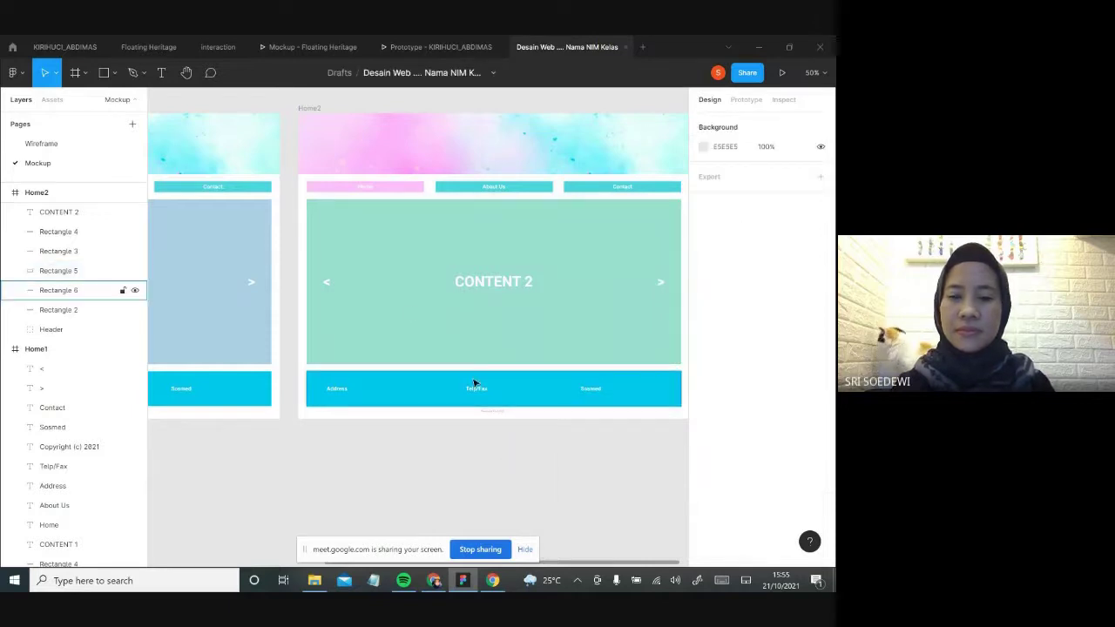
# - Set the layer opacity of the "<" arrow in the Home1 content area to 20%
pyautogui.hscroll(-3, 475, 366)
pyautogui.scroll(2, 475, 366)
pyautogui.press('-')
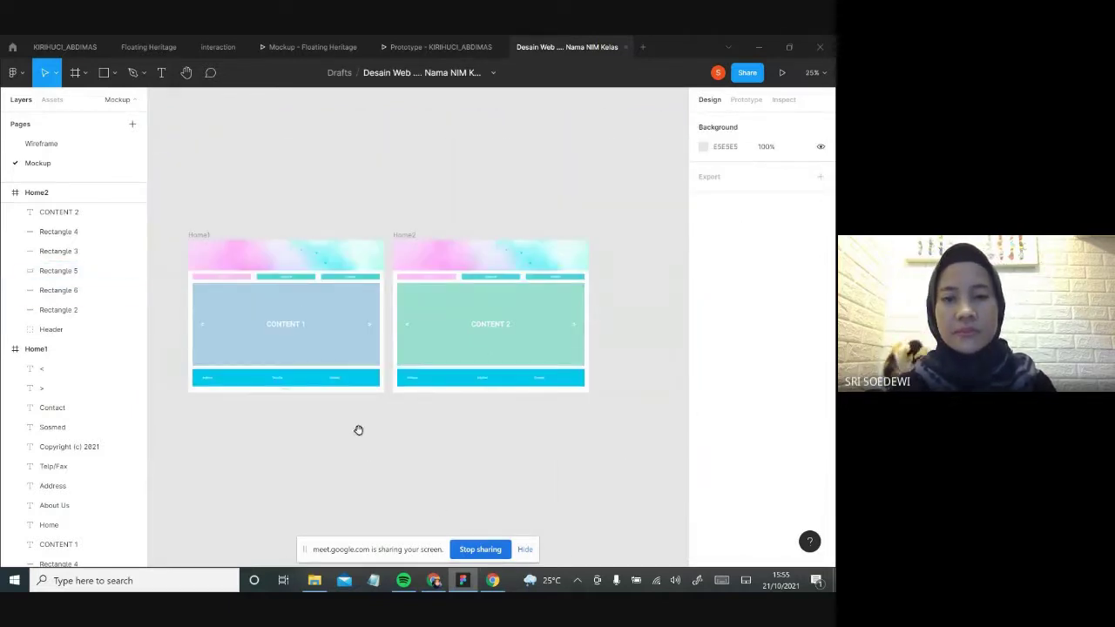
pyautogui.moveTo(358, 430); pyautogui.dragTo(340, 409)
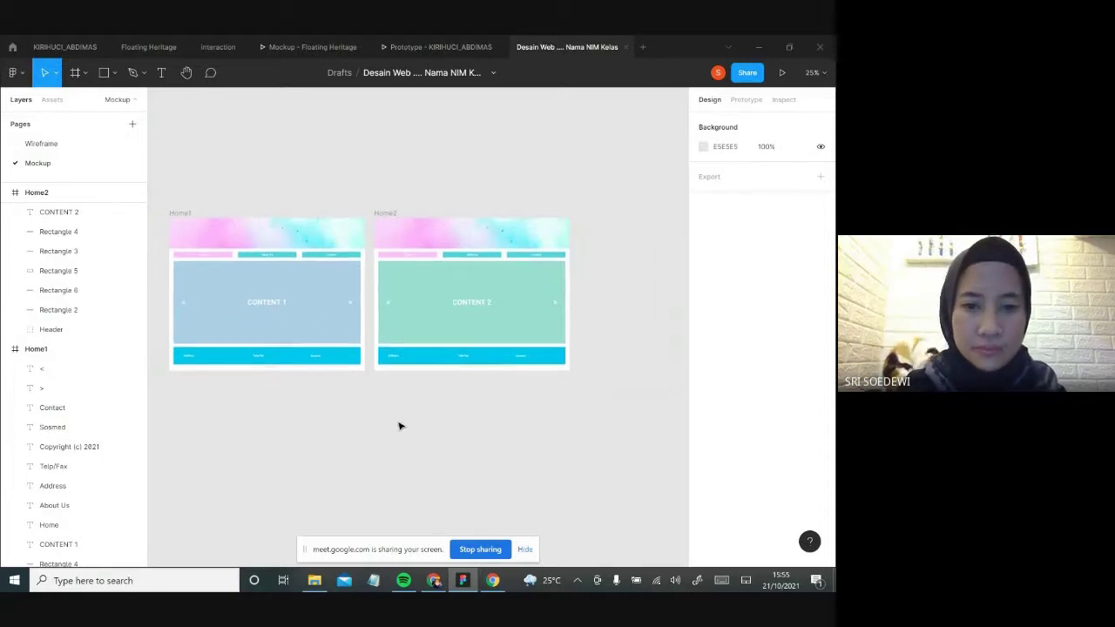
pyautogui.hotkey('ctrl', '=')
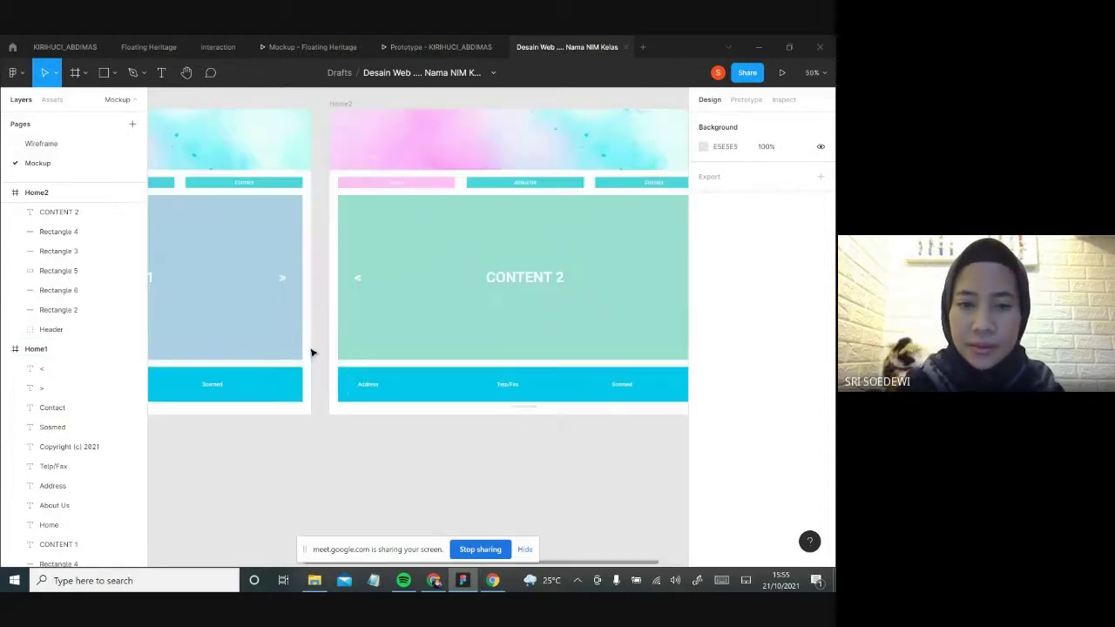
pyautogui.moveTo(309, 348); pyautogui.dragTo(568, 384)
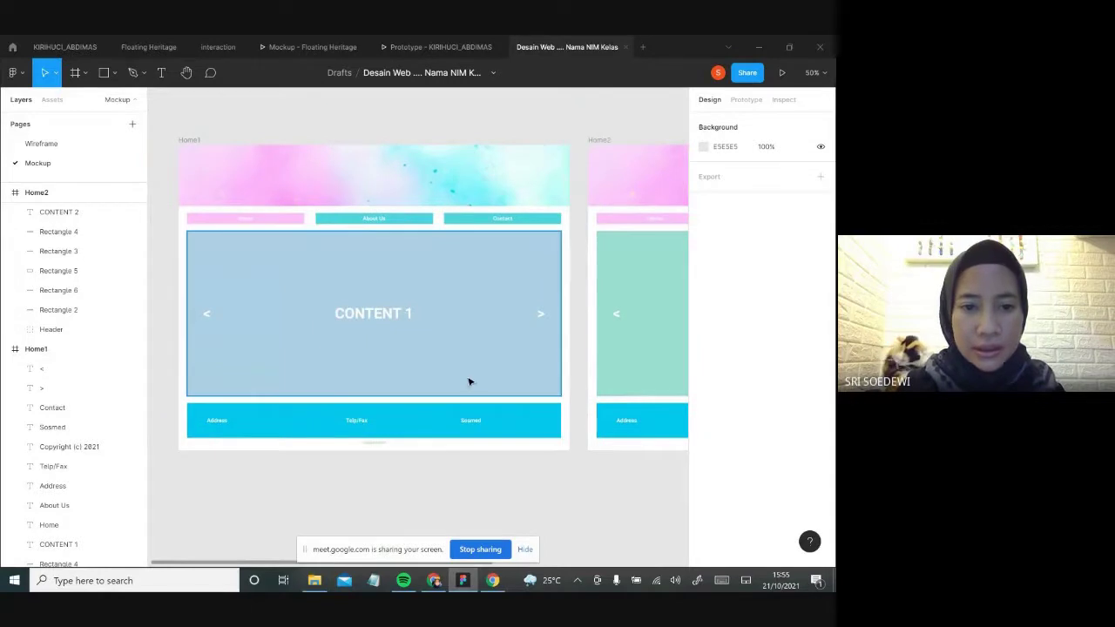
pyautogui.click(208, 318)
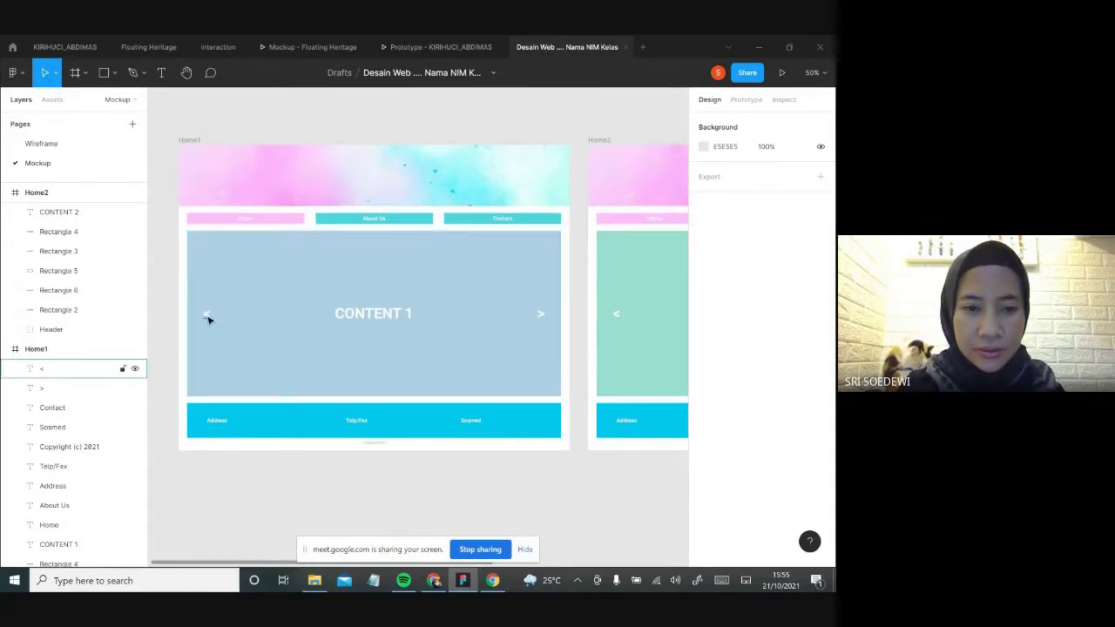
pyautogui.click(208, 318)
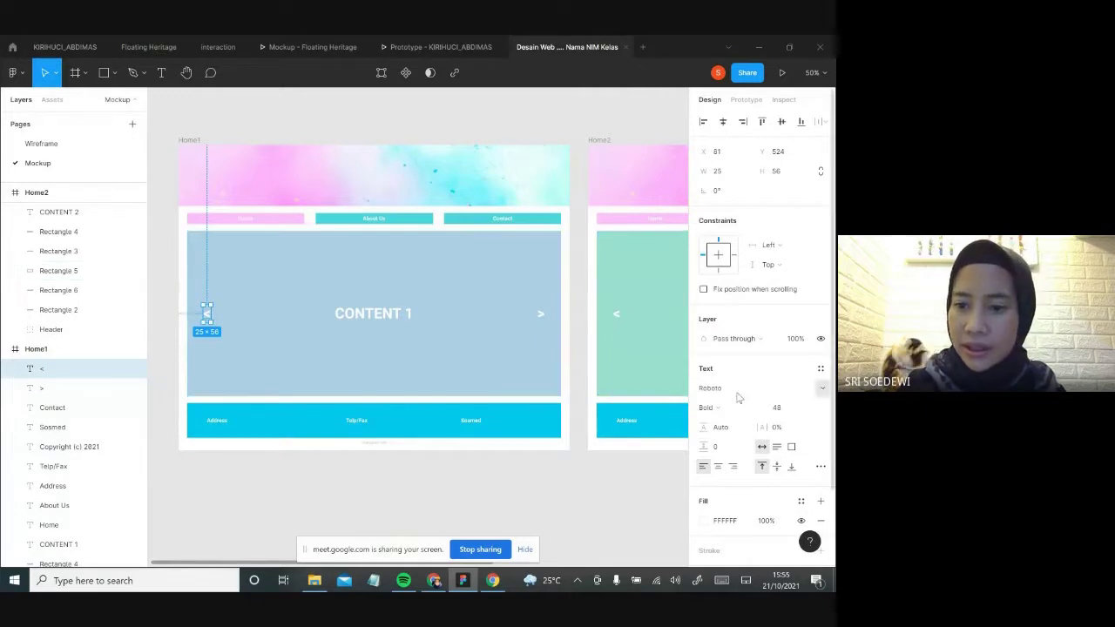
pyautogui.click(798, 343)
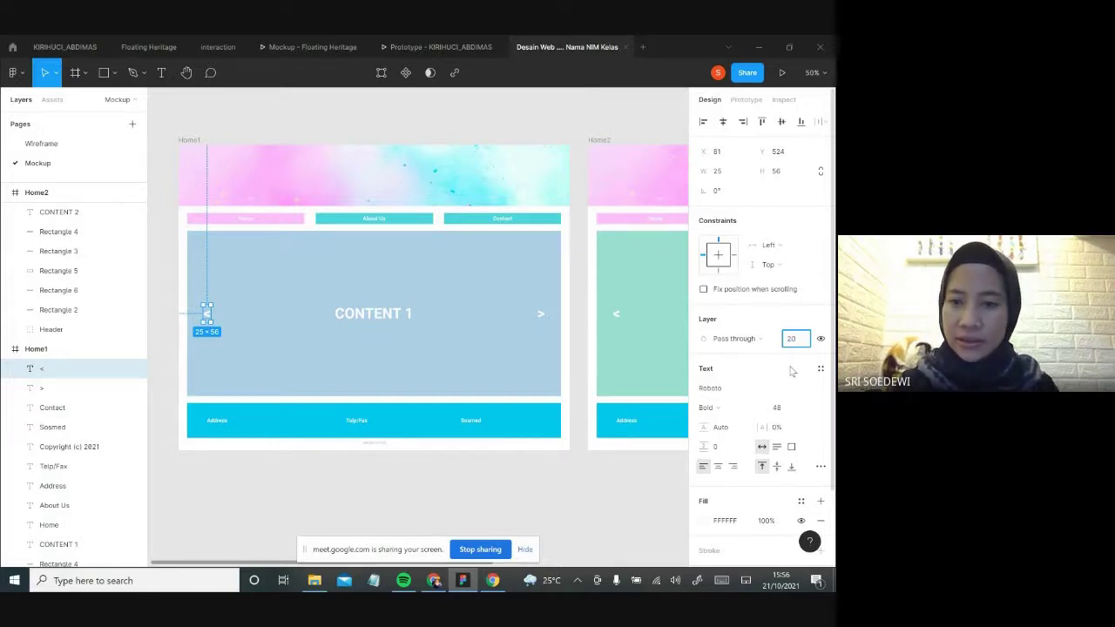
pyautogui.press('Return')
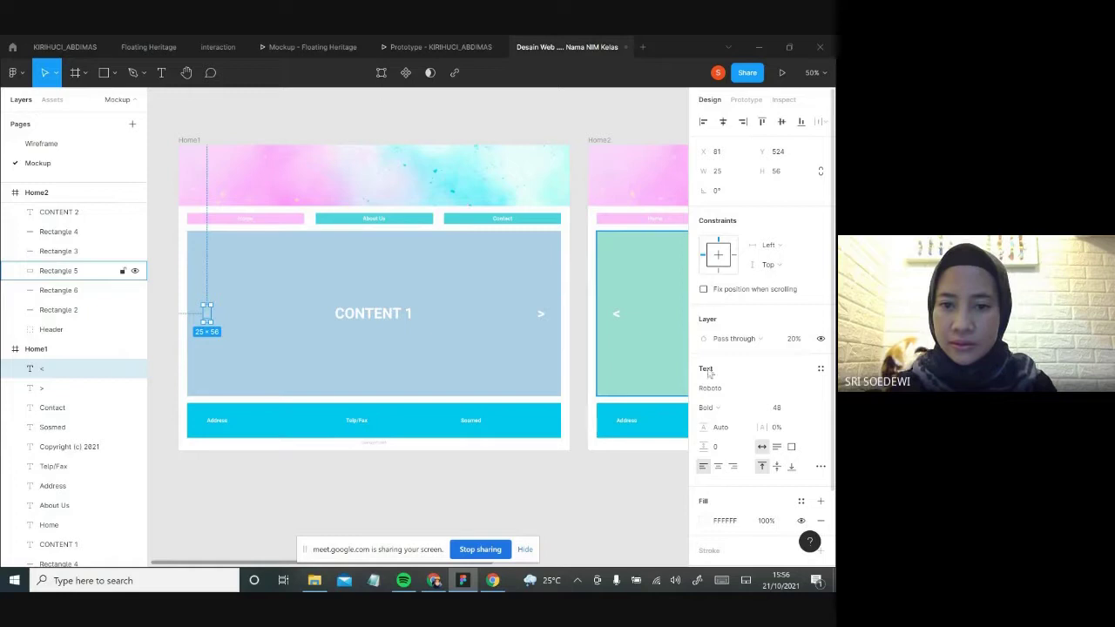
pyautogui.click(533, 500)
pyautogui.moveTo(477, 366); pyautogui.dragTo(463, 364)
pyautogui.hscroll(3, 463, 364)
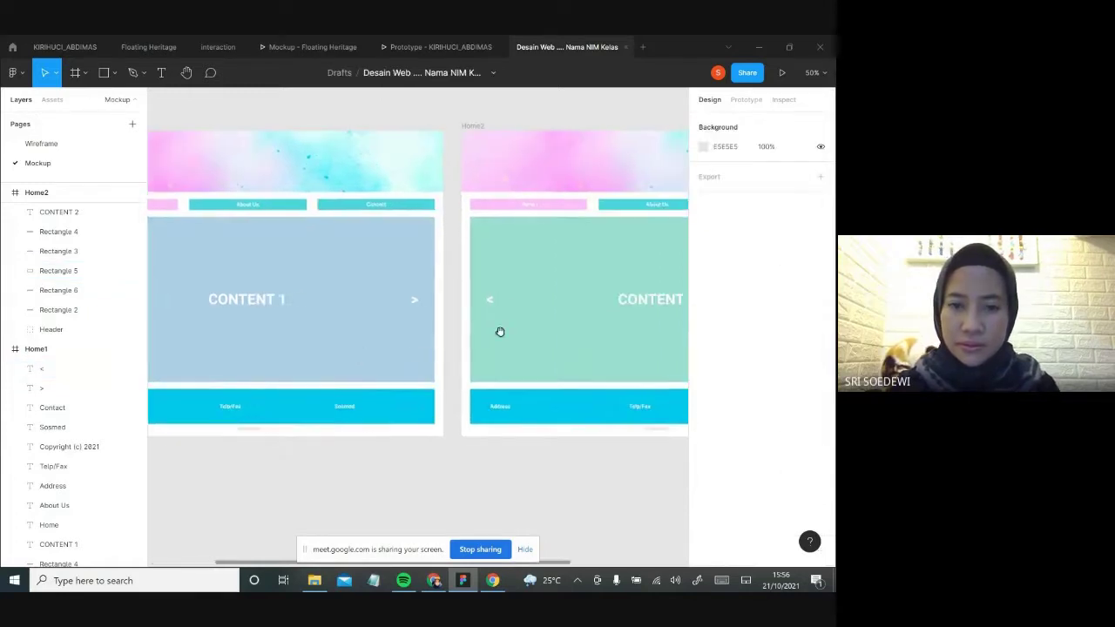
pyautogui.moveTo(497, 331); pyautogui.dragTo(612, 361)
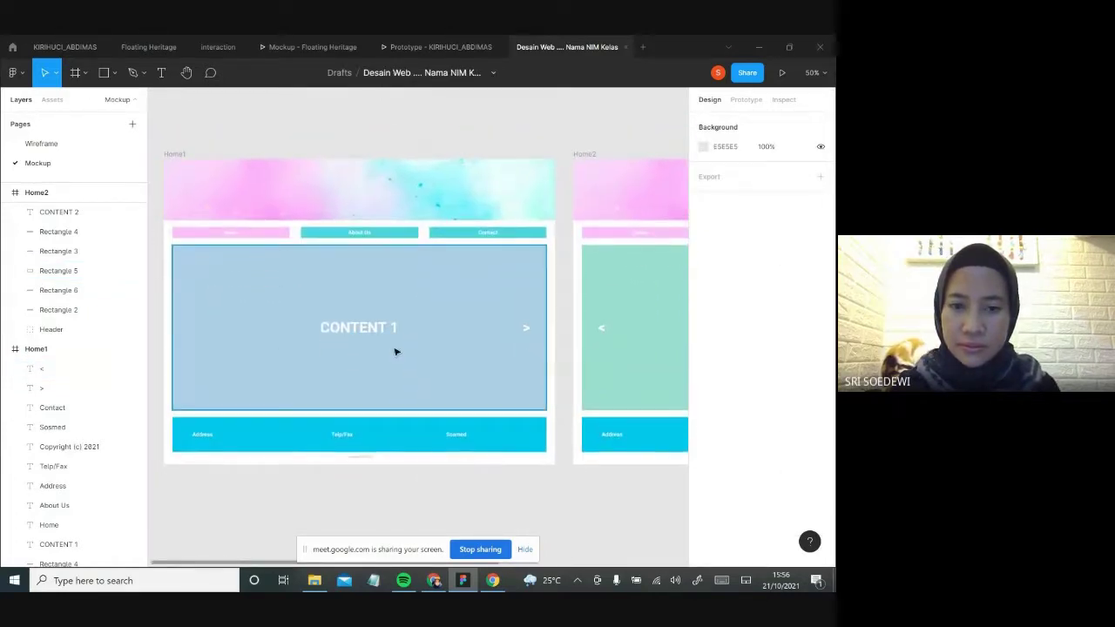
pyautogui.hscroll(5, 393, 351)
pyautogui.hscroll(-6, 295, 339)
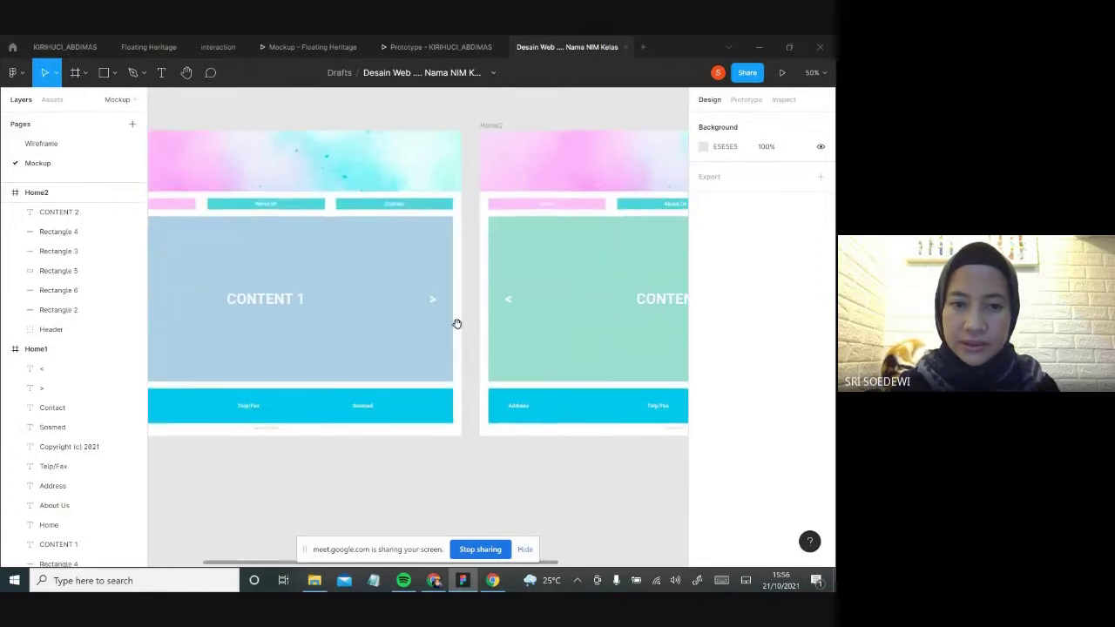
pyautogui.click(227, 308)
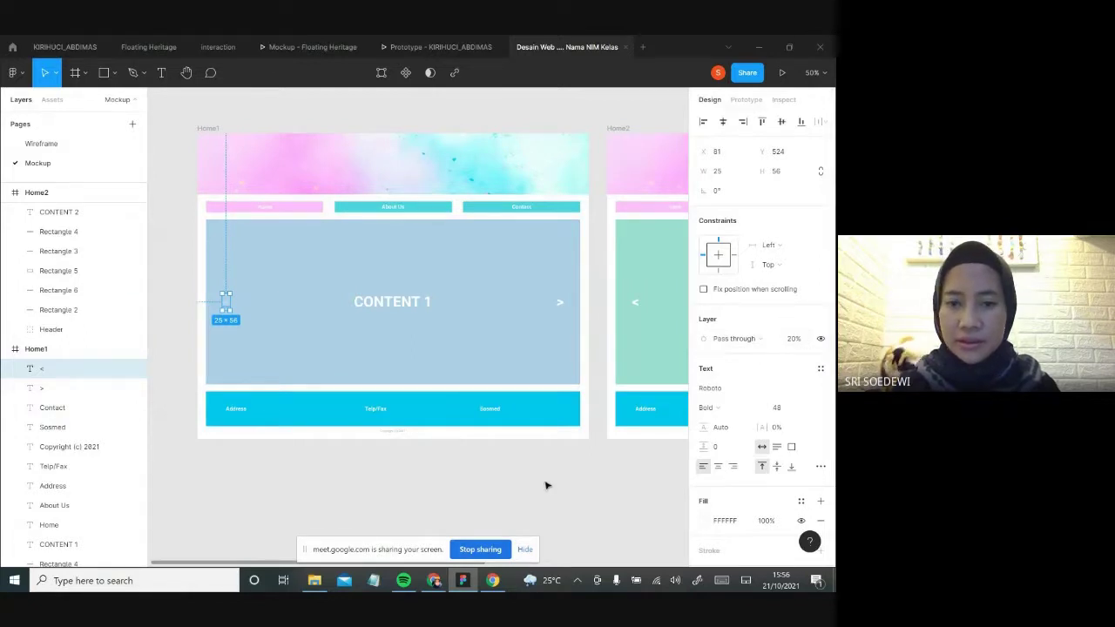
# - Set the layer opacity of the ">" arrow in the Home2 content area to 20%
pyautogui.hscroll(8, 569, 301)
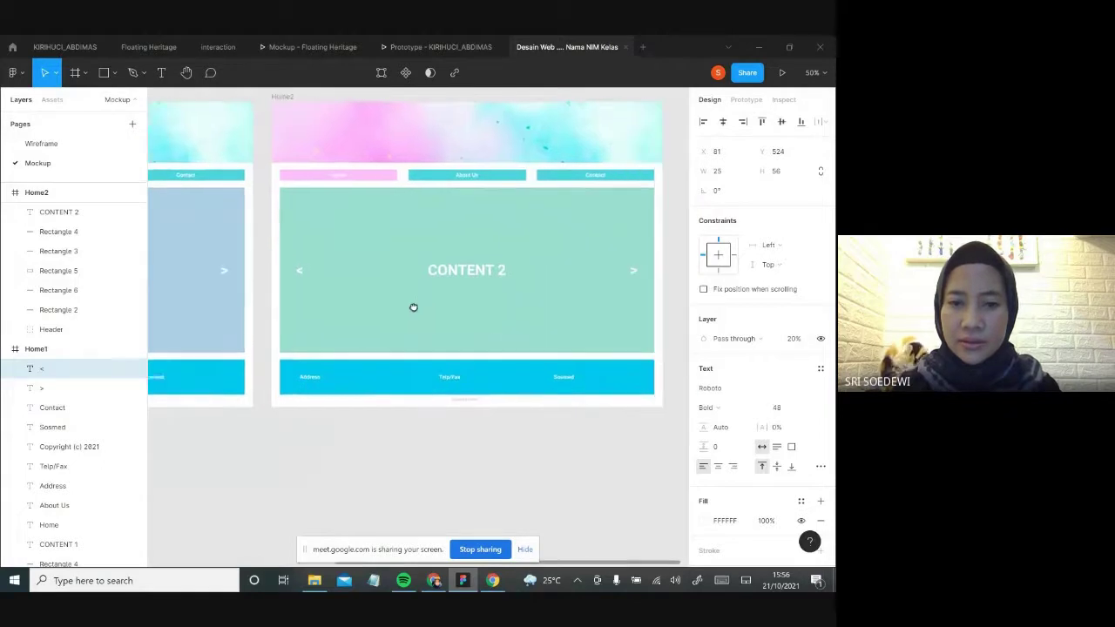
pyautogui.scroll(-1, 413, 306)
pyautogui.moveTo(417, 318); pyautogui.dragTo(419, 320)
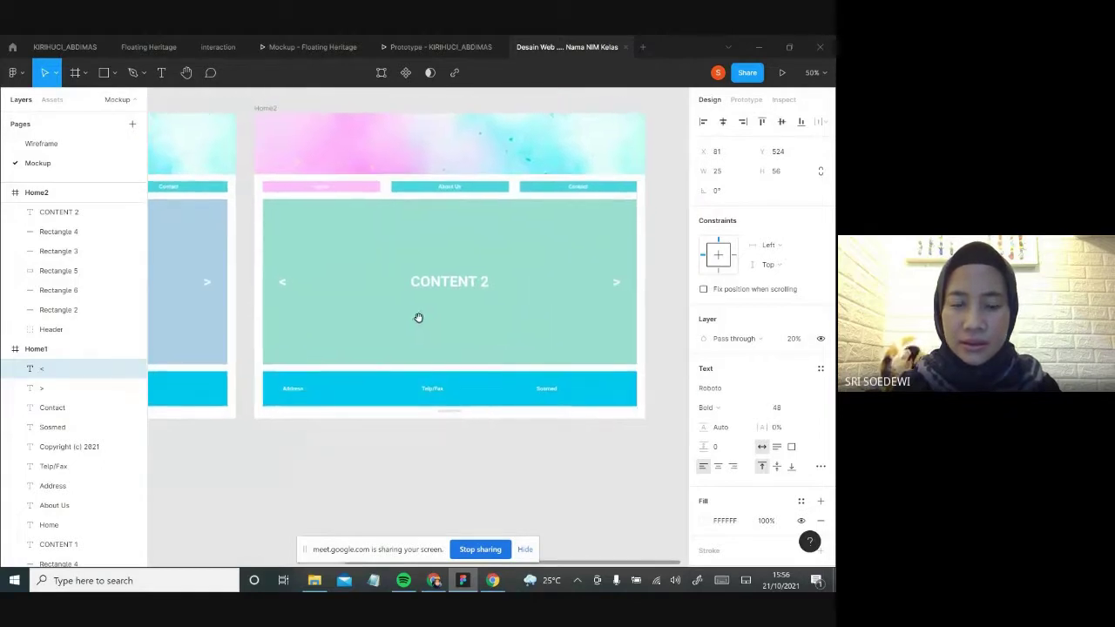
pyautogui.click(616, 288)
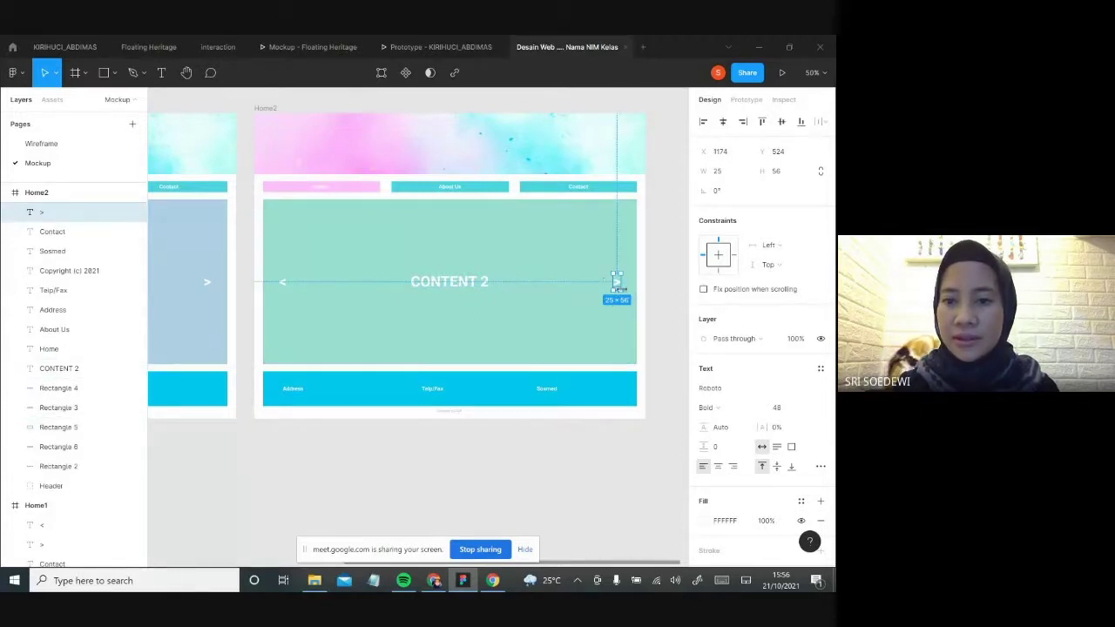
pyautogui.click(797, 343)
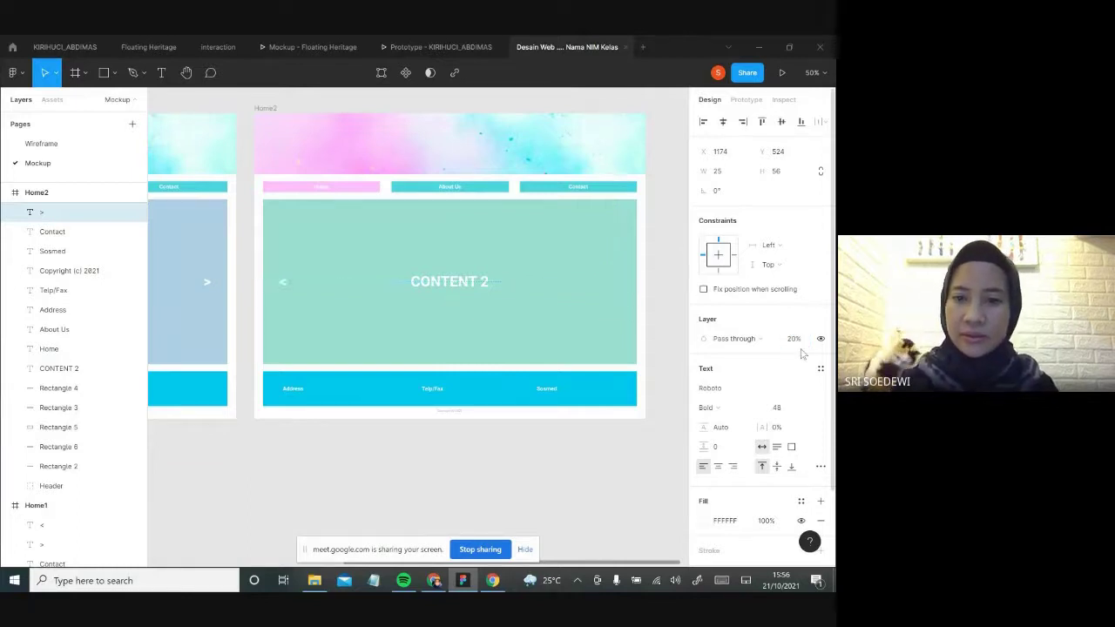
pyautogui.click(505, 449)
# - Duplicate the Home2 frame twice along the same row, placing the copies at X 2784 and X 4124
pyautogui.hscroll(-2, 501, 393)
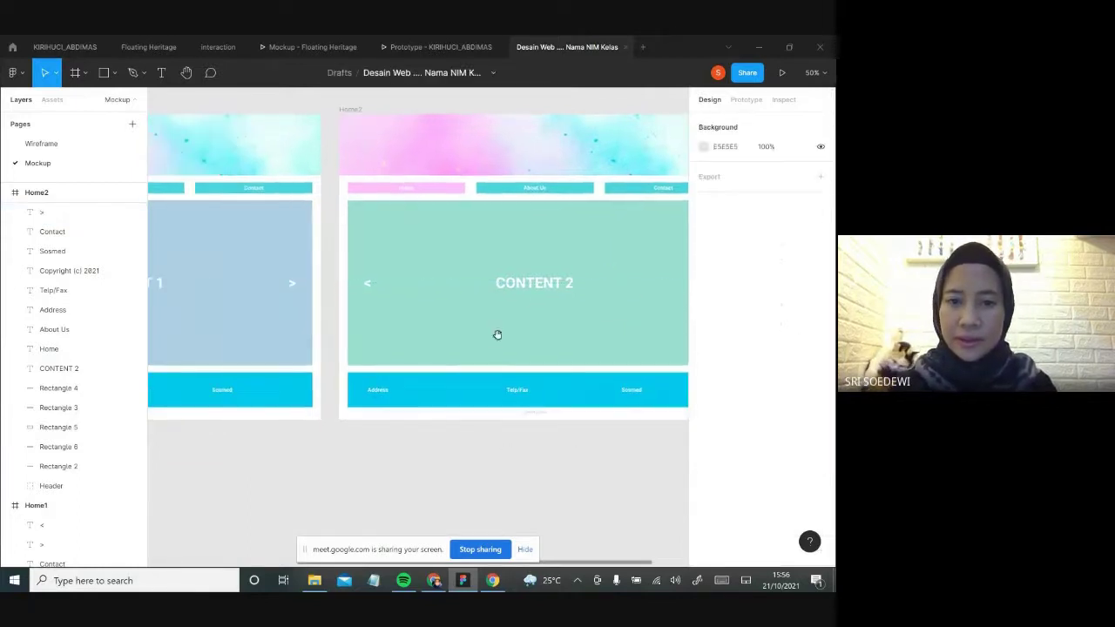
pyautogui.hscroll(-2, 368, 292)
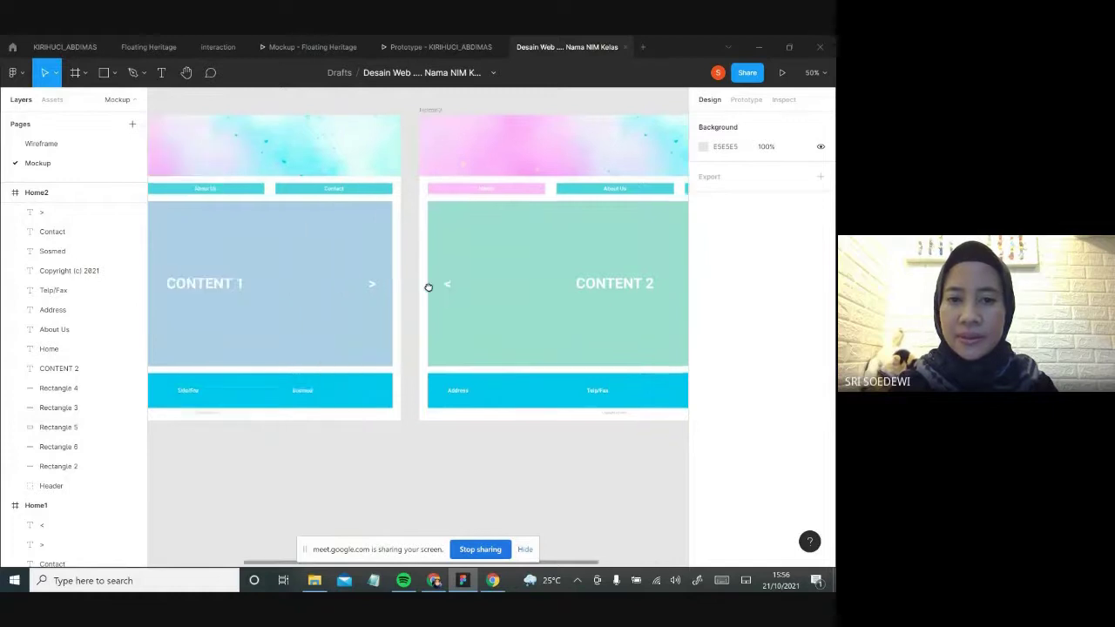
pyautogui.press('-')
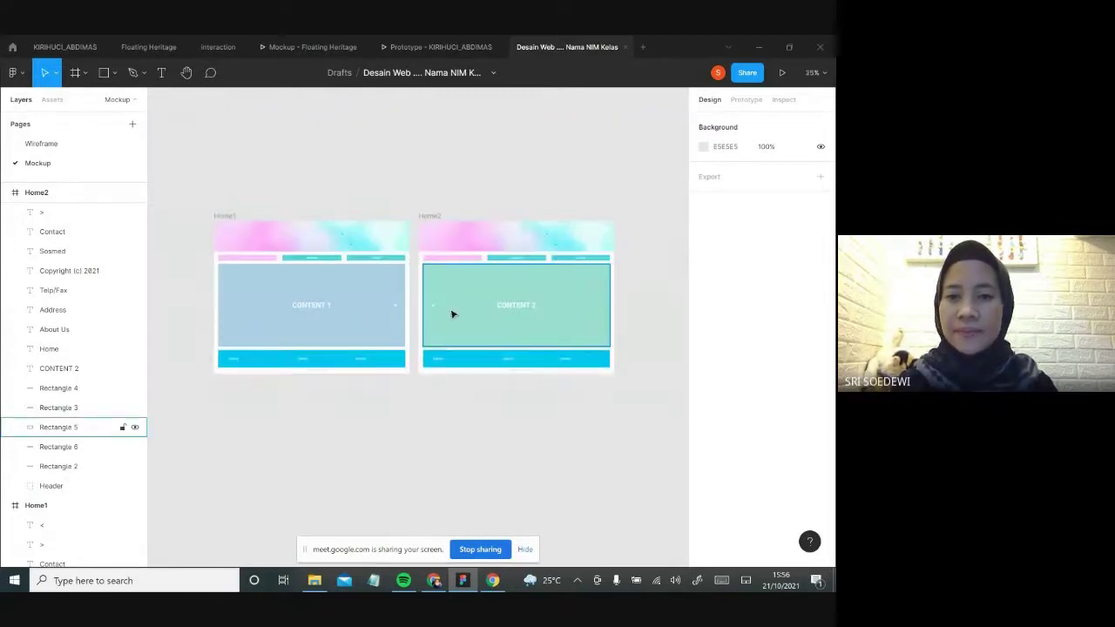
pyautogui.moveTo(498, 308); pyautogui.dragTo(444, 296)
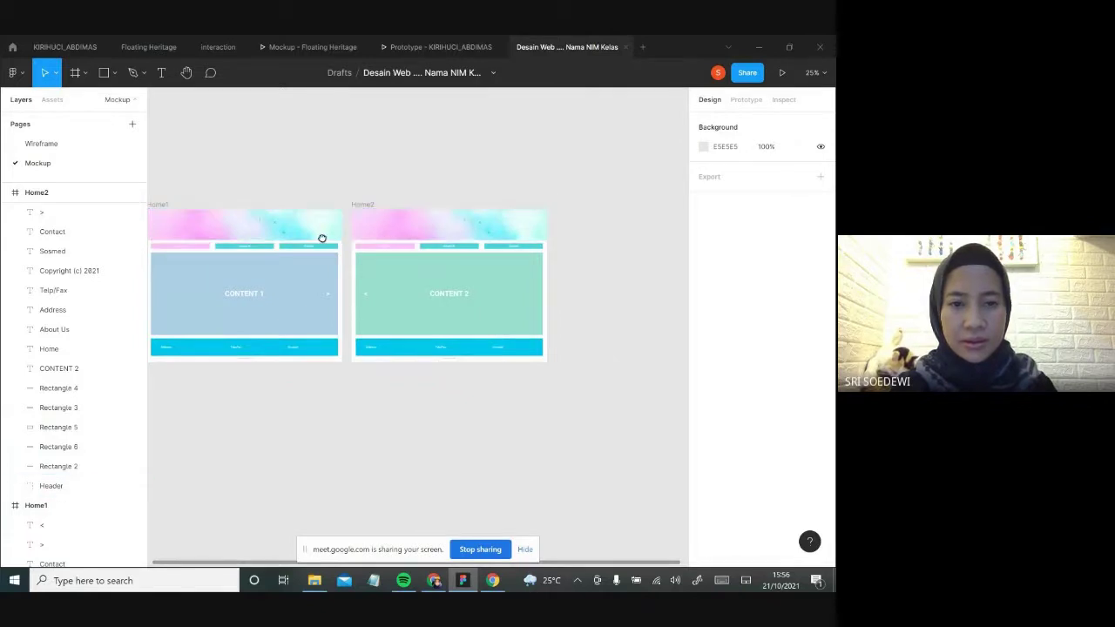
pyautogui.moveTo(322, 239); pyautogui.dragTo(381, 232)
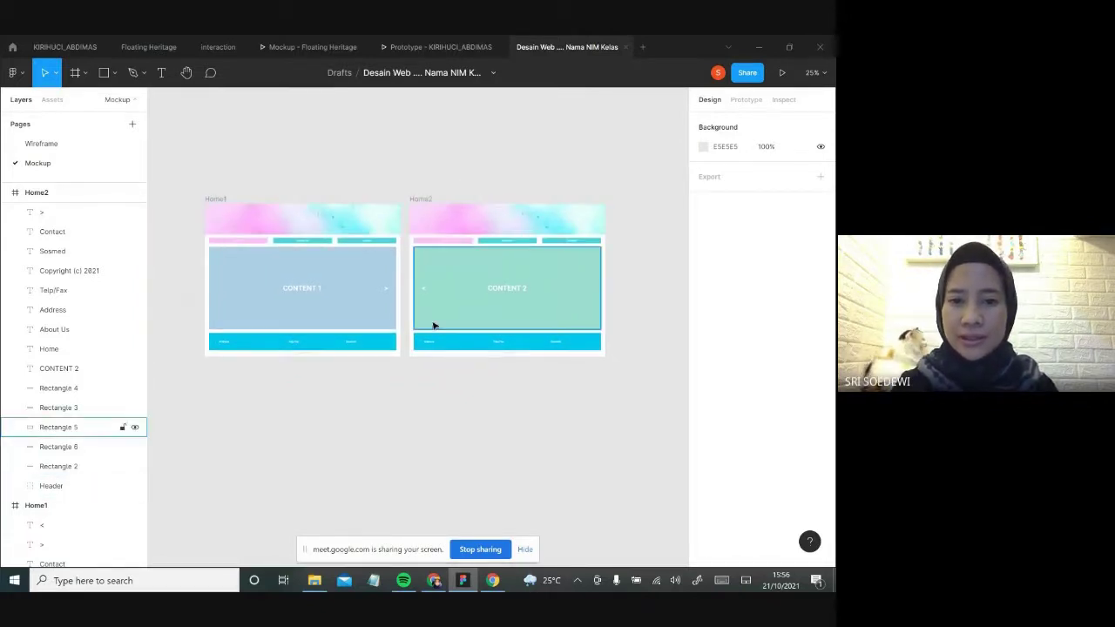
pyautogui.hscroll(3, 587, 276)
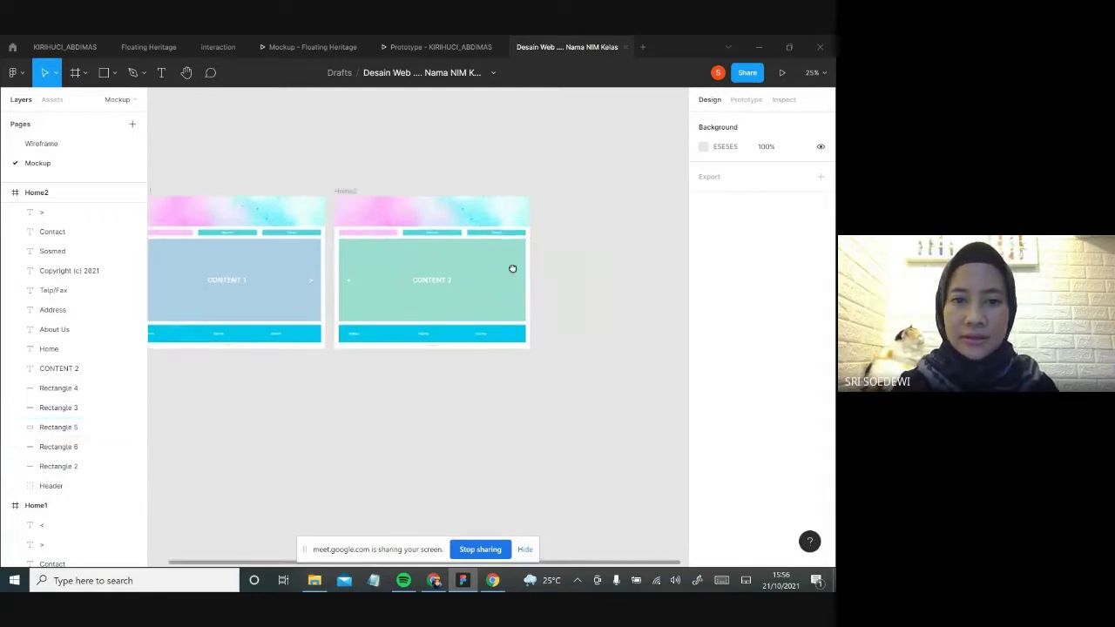
pyautogui.click(338, 192)
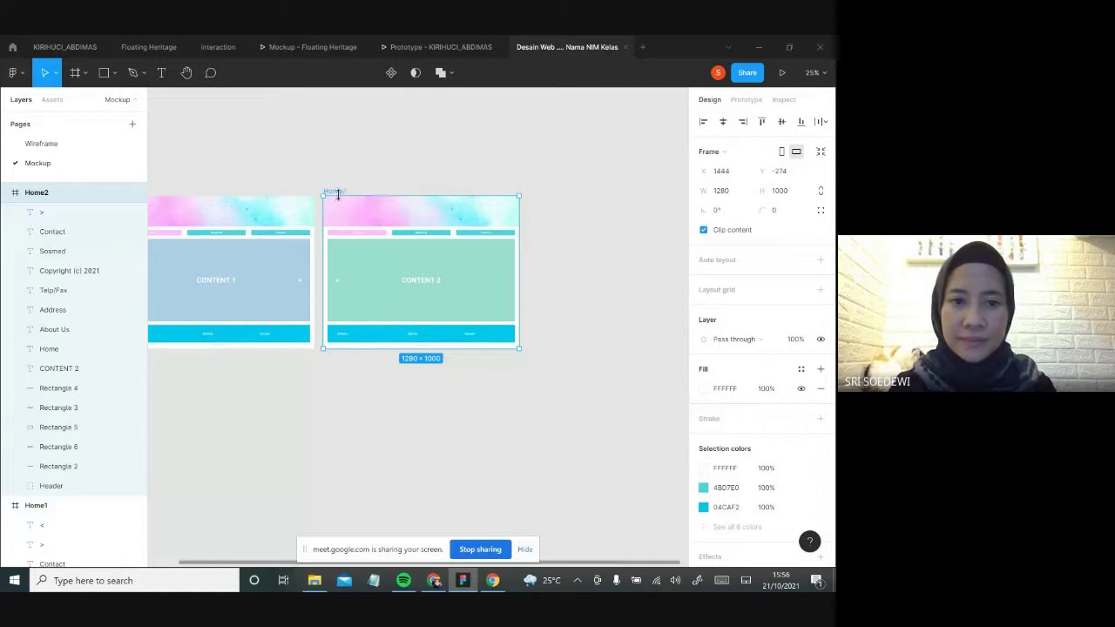
pyautogui.keyDown('alt'); pyautogui.moveTo(337, 193); pyautogui.dragTo(461, 205); pyautogui.keyUp('alt')
pyautogui.click(558, 163)
pyautogui.click(424, 150)
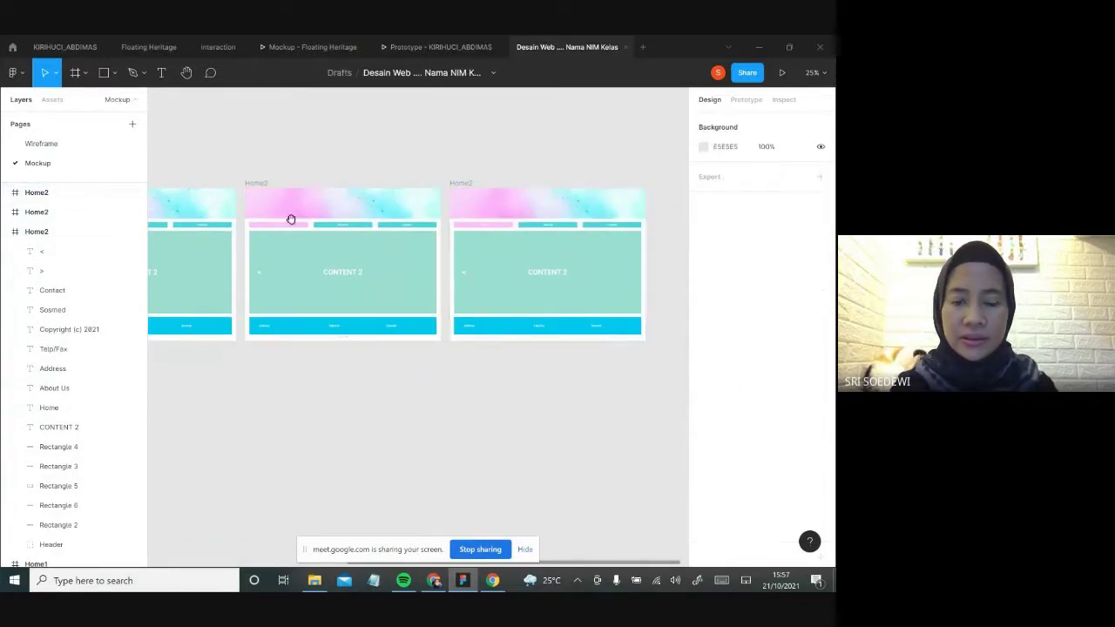
# - Rename the first copy of the Home2 frame to About Us
pyautogui.moveTo(291, 218); pyautogui.dragTo(351, 204)
pyautogui.click(339, 190)
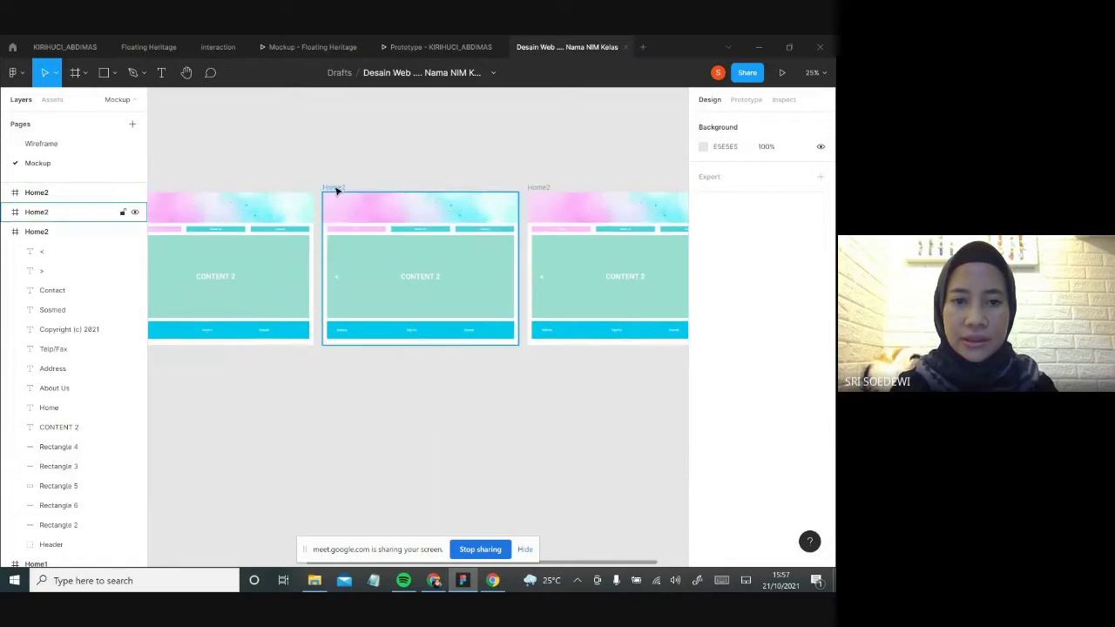
pyautogui.doubleClick(38, 215)
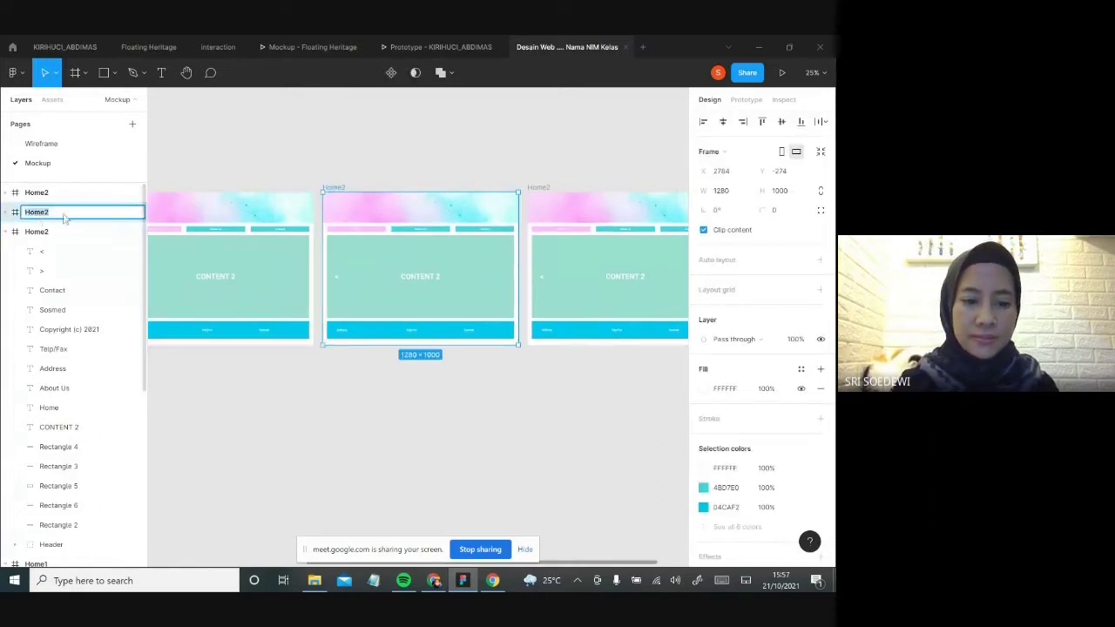
pyautogui.write('About Us')
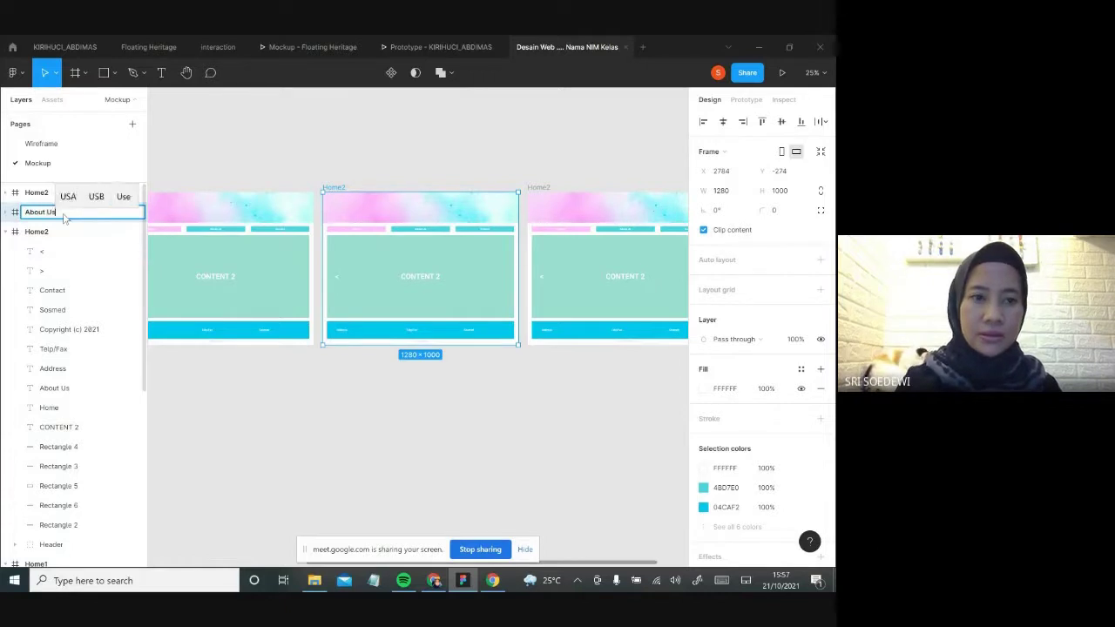
pyautogui.press('Return')
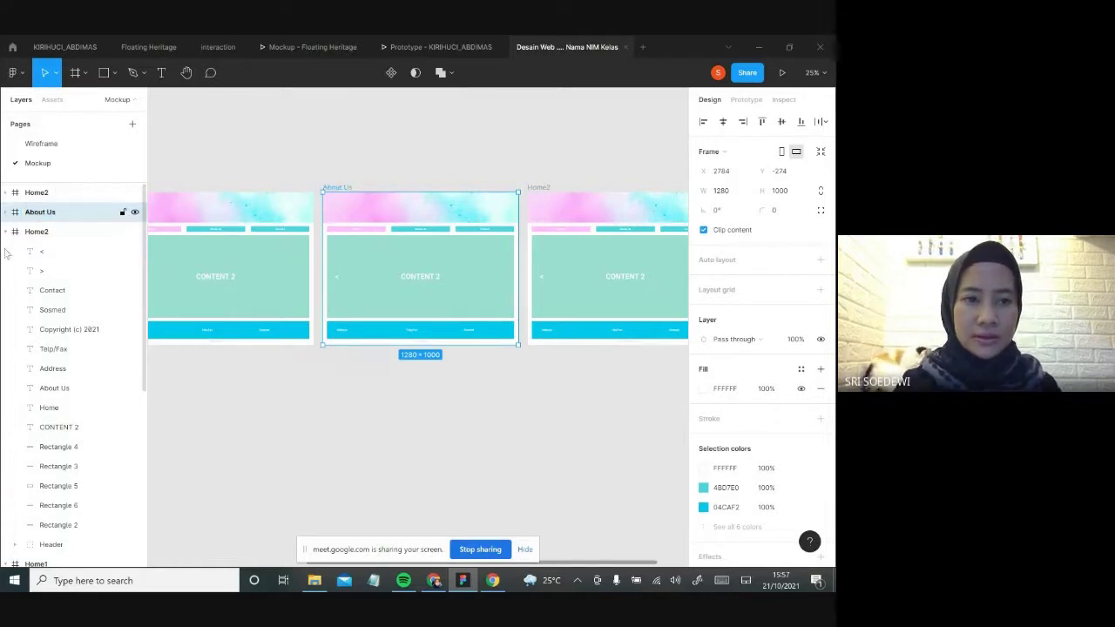
# - Rename the last copy of the Home2 frame to Contact Us and collapse the Home2 and Home1 layer lists
pyautogui.click(69, 192)
pyautogui.doubleClick(70, 193)
pyautogui.write('Co')
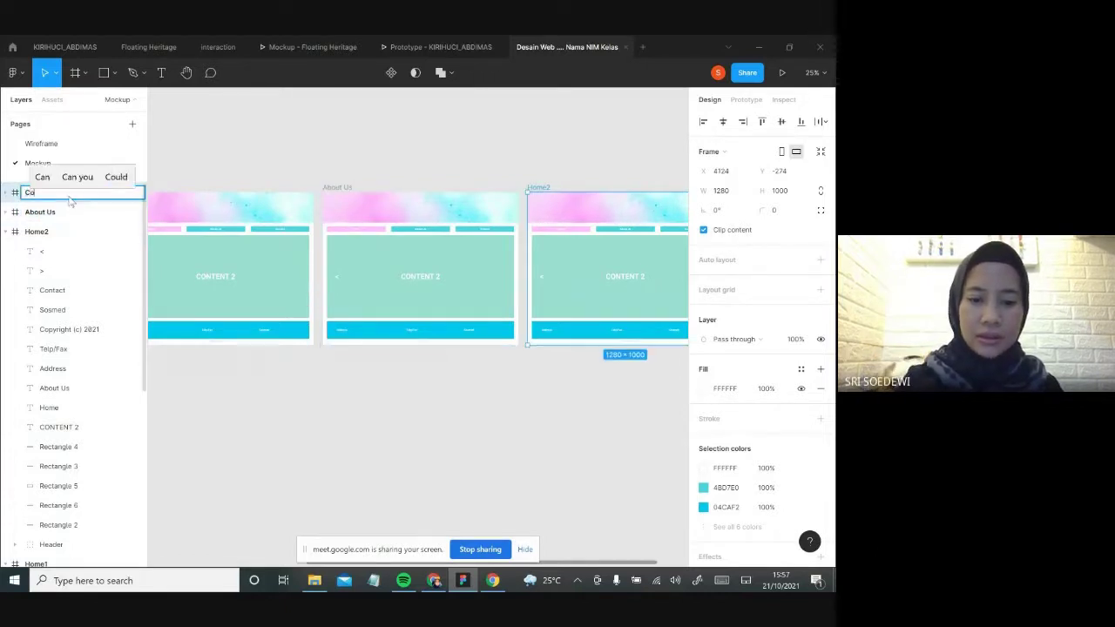
pyautogui.write('ntact Us')
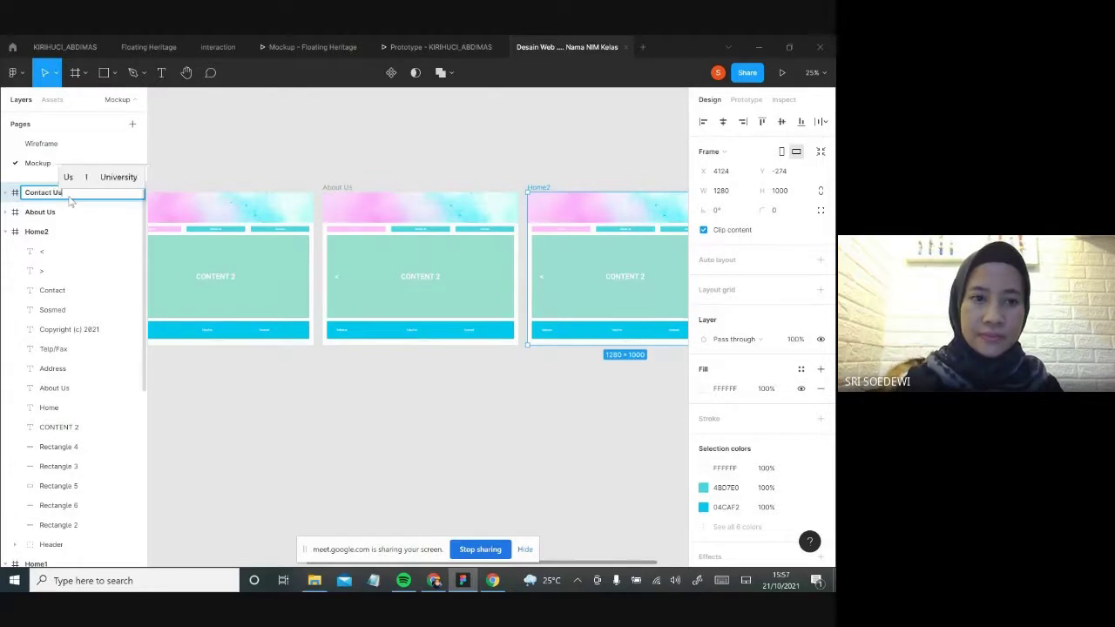
pyautogui.press('Return')
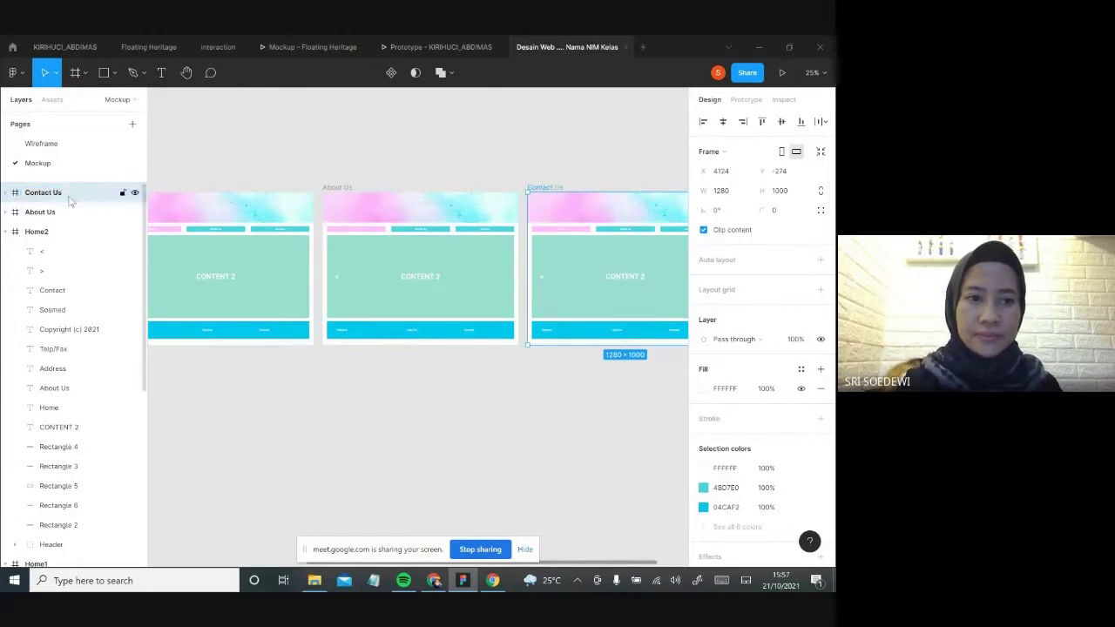
pyautogui.click(6, 232)
pyautogui.click(6, 250)
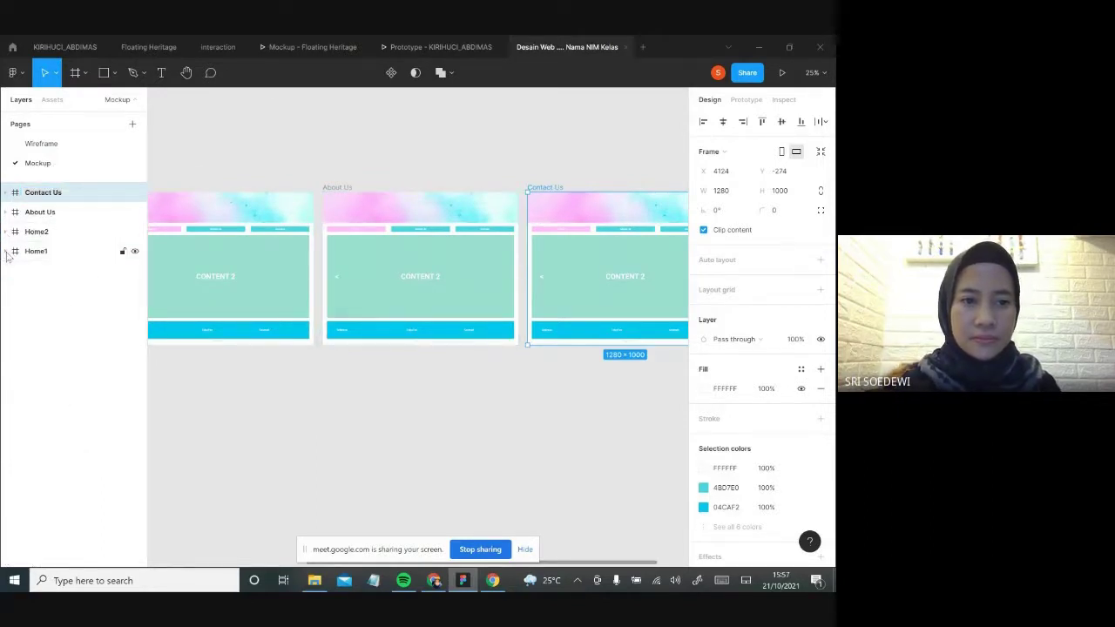
# - Fill the About Us navigation button in the About Us frame with the pink FFBFFC sampled from the Home button
pyautogui.hscroll(-2, 324, 292)
pyautogui.hscroll(2, 319, 293)
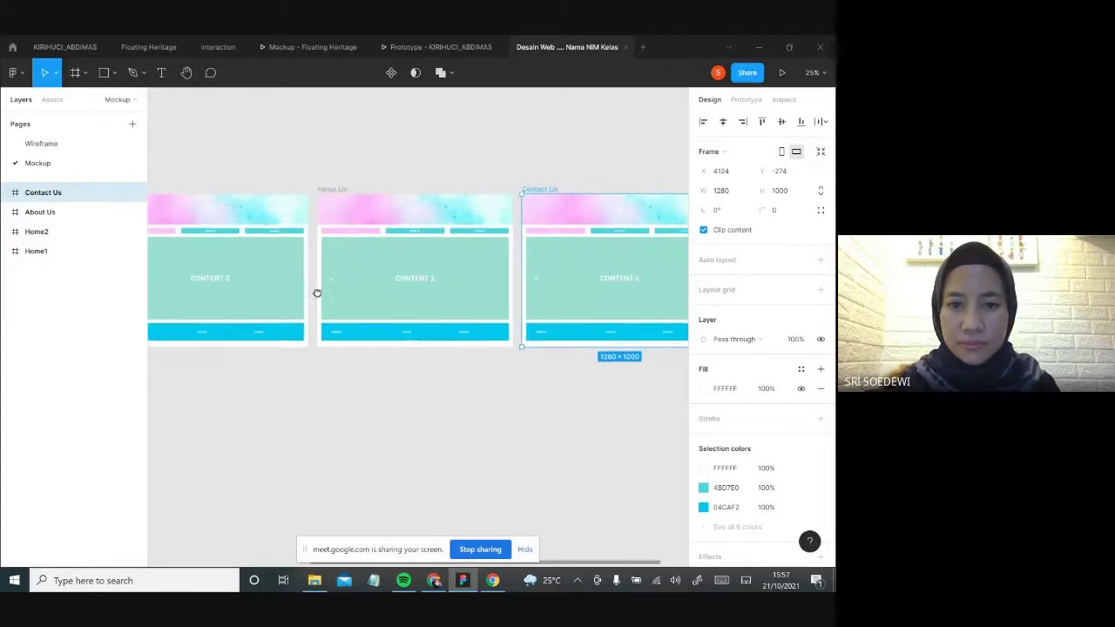
pyautogui.hotkey('ctrl', '+')
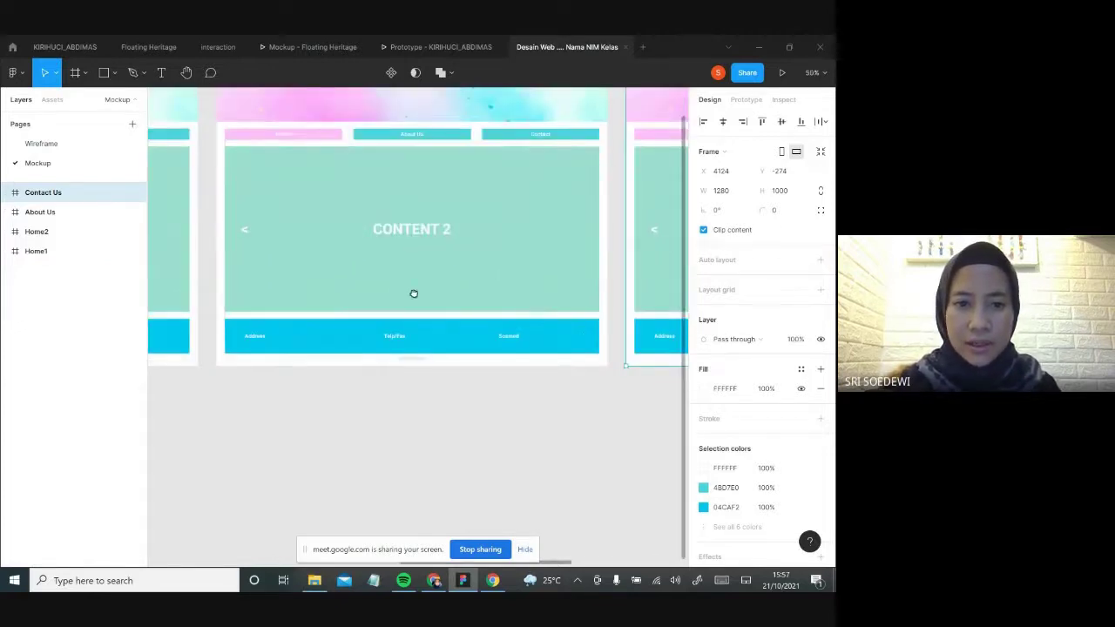
pyautogui.scroll(2, 413, 294)
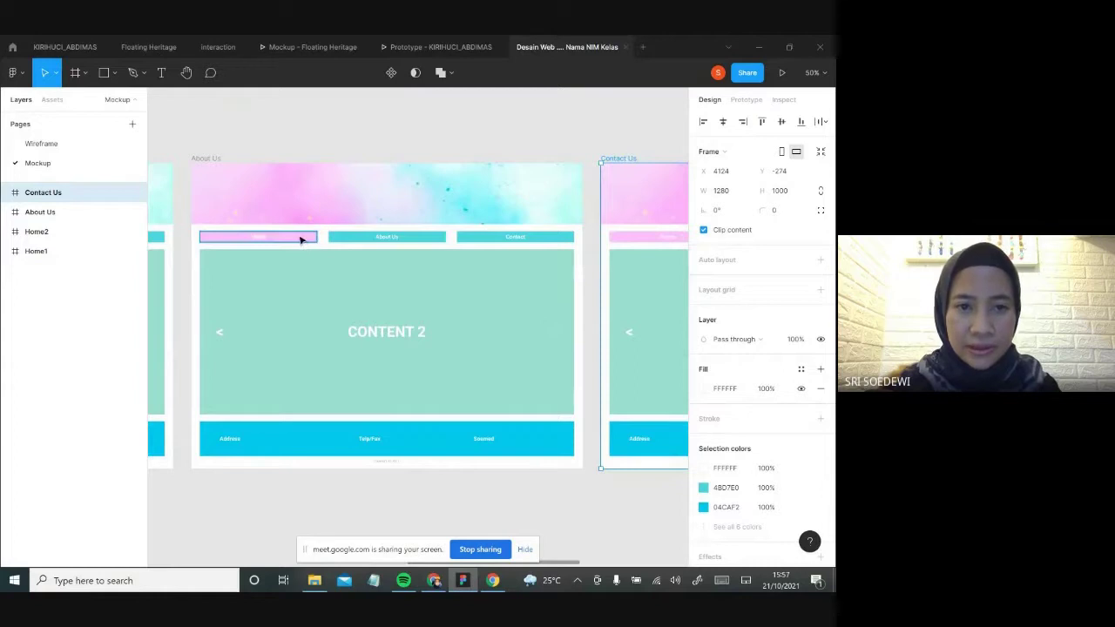
pyautogui.click(357, 244)
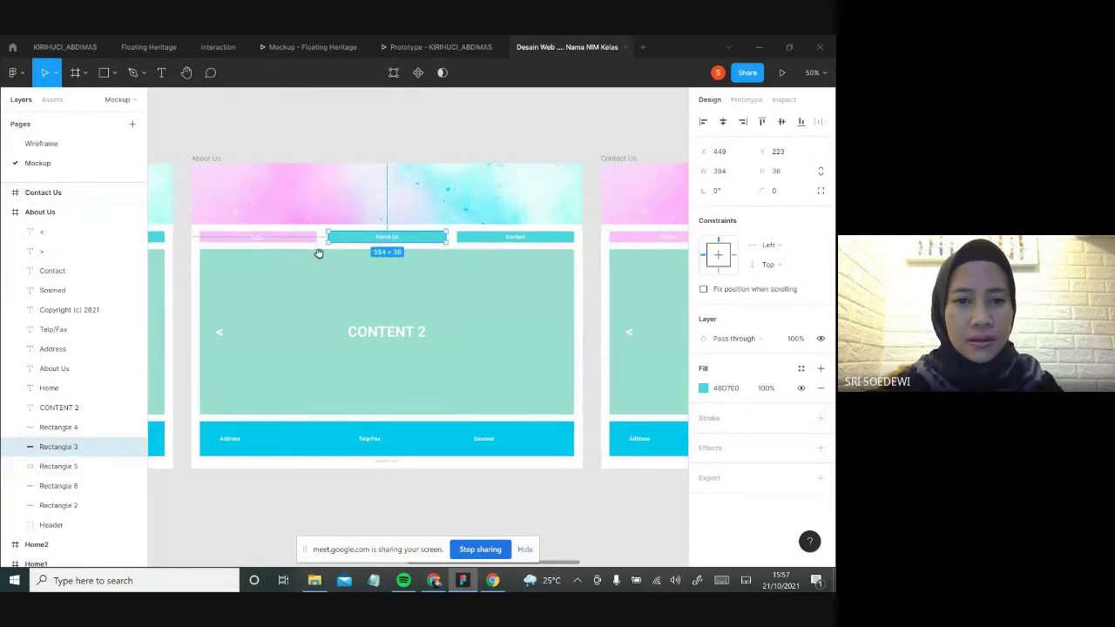
pyautogui.moveTo(319, 251); pyautogui.dragTo(356, 259)
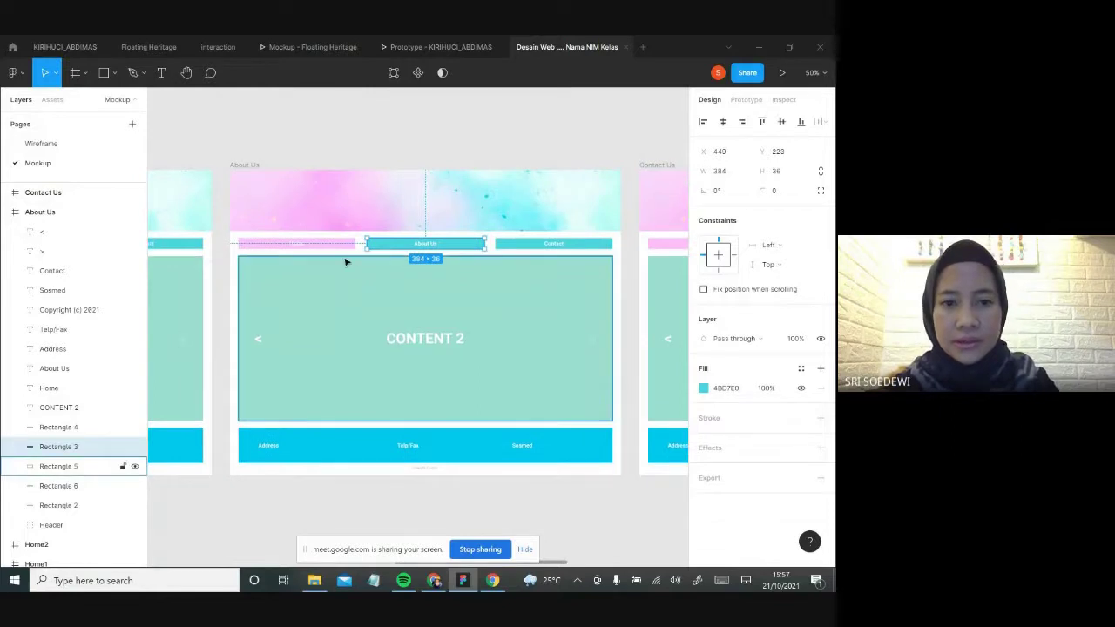
pyautogui.press('i')
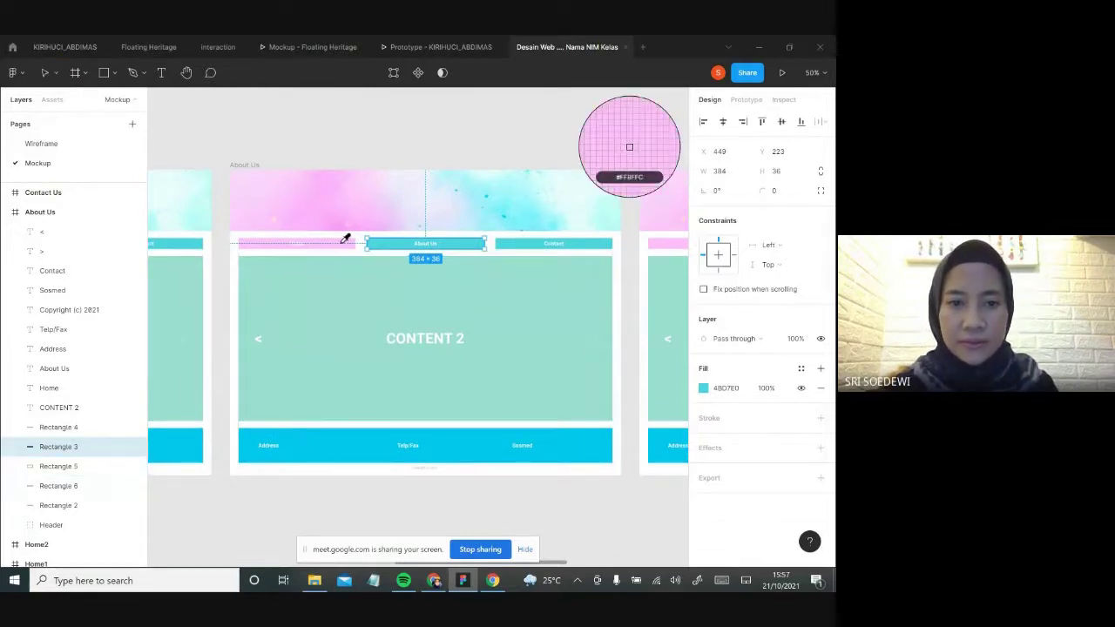
pyautogui.click(345, 245)
pyautogui.press('Escape')
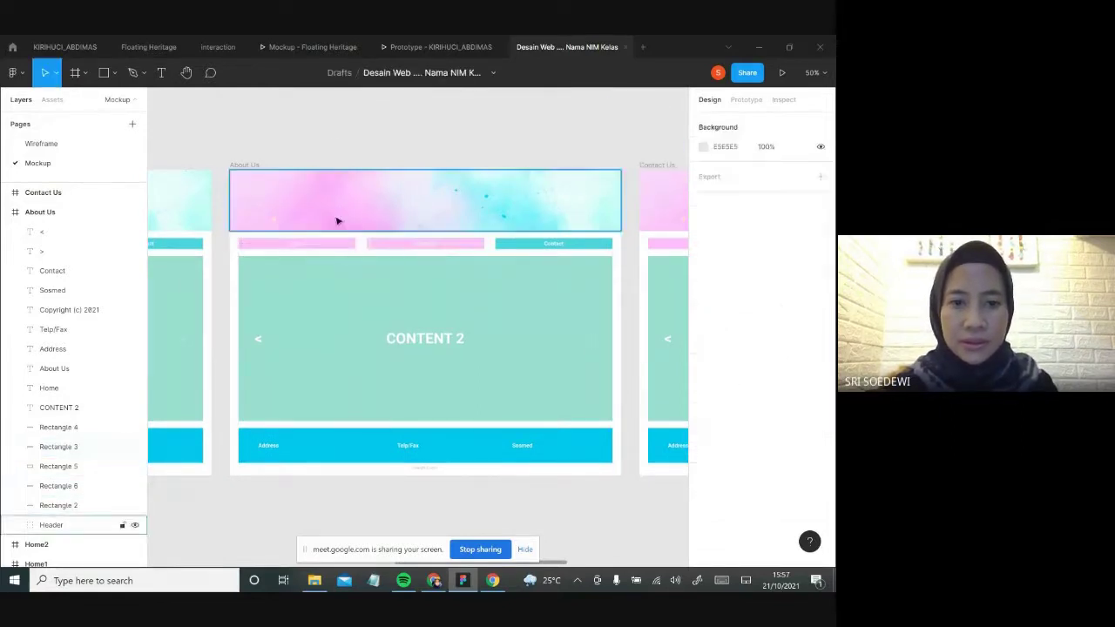
# - Fill the Home navigation button in the About Us frame with the turquoise 4BD7E0 sampled from the Contact button
pyautogui.click(336, 244)
pyautogui.press('i')
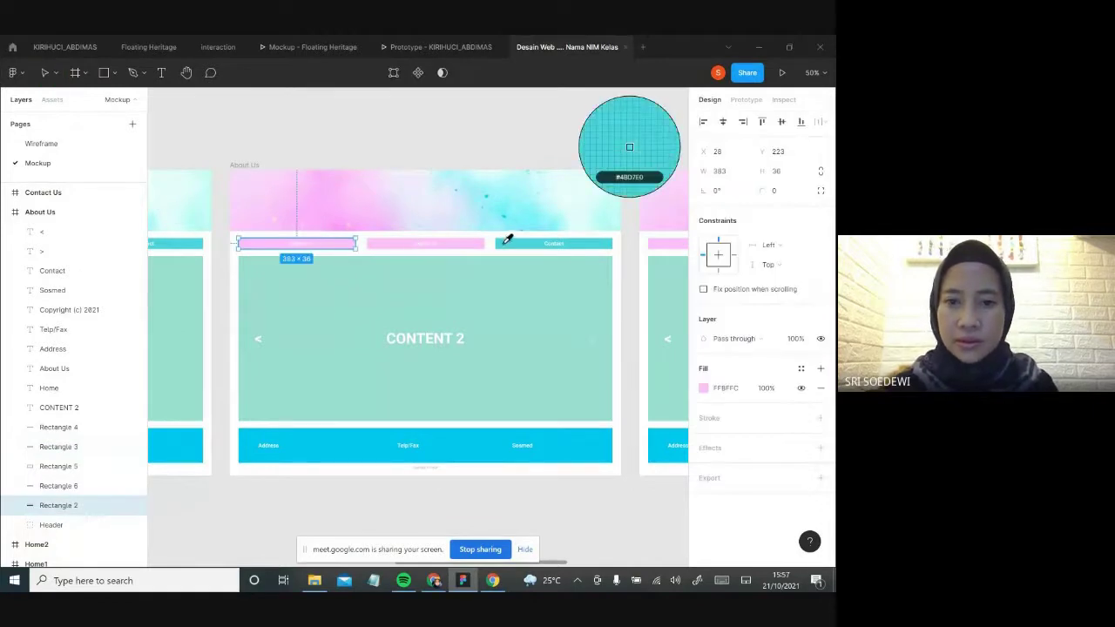
pyautogui.click(506, 238)
pyautogui.press('Escape')
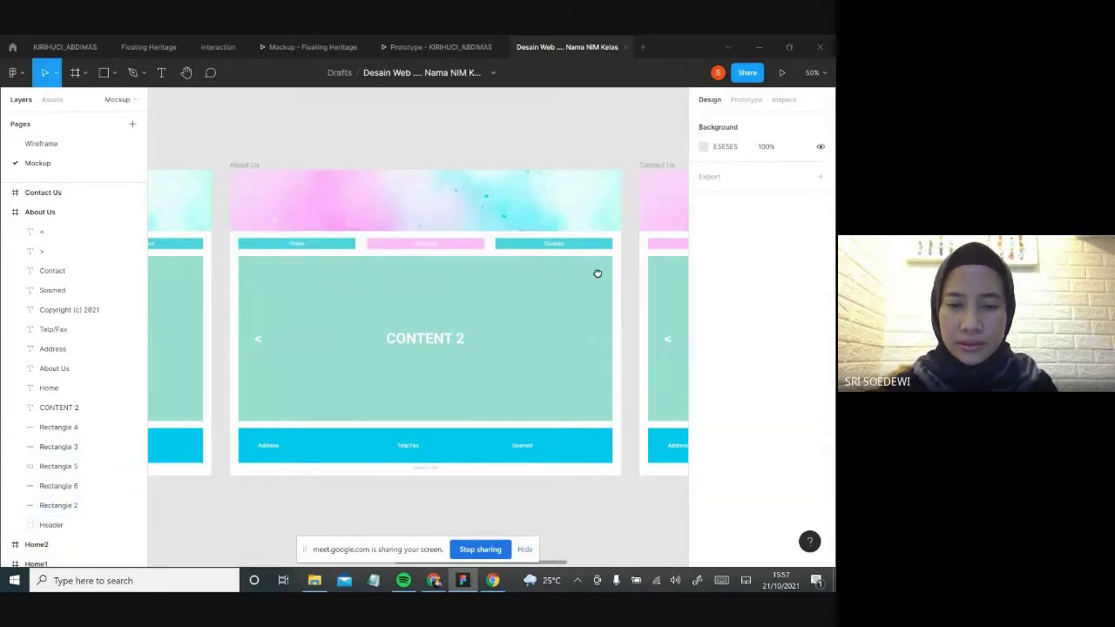
# - Fill the Contact navigation button in the Contact Us frame with the pink FFBFFC sampled from the Home button
pyautogui.moveTo(598, 271); pyautogui.dragTo(447, 267)
pyautogui.hscroll(5, 560, 264)
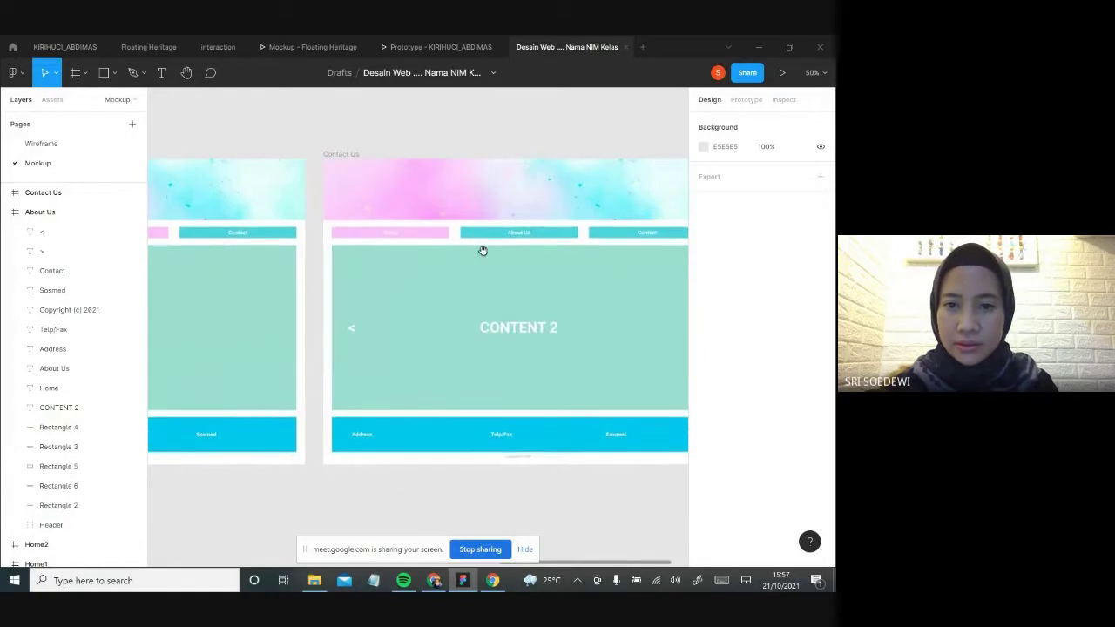
pyautogui.click(549, 242)
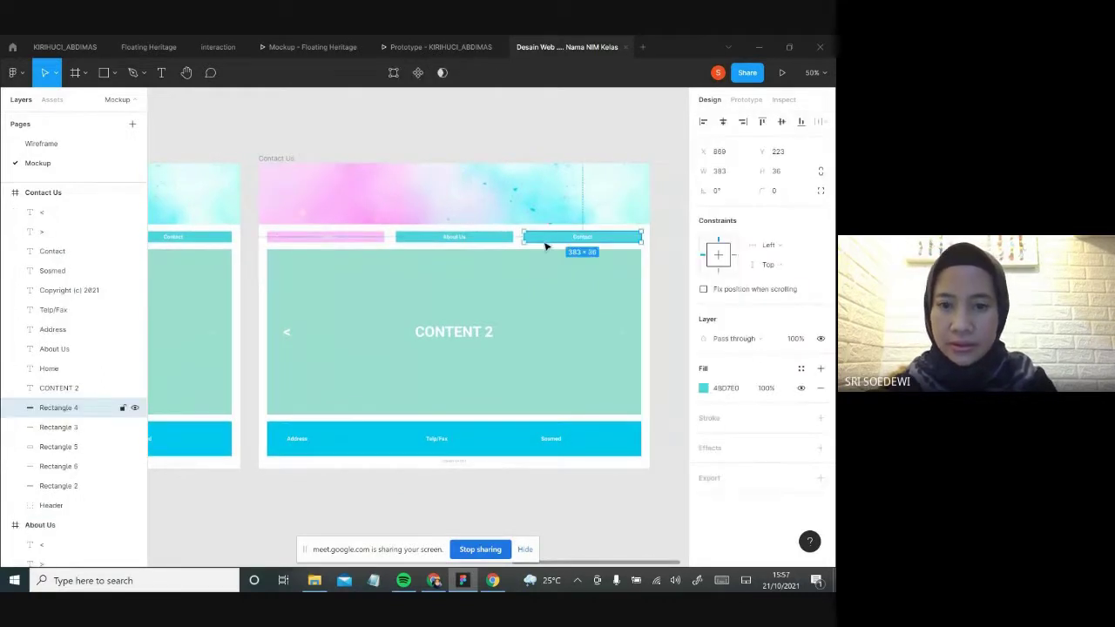
pyautogui.press('i')
pyautogui.click(366, 236)
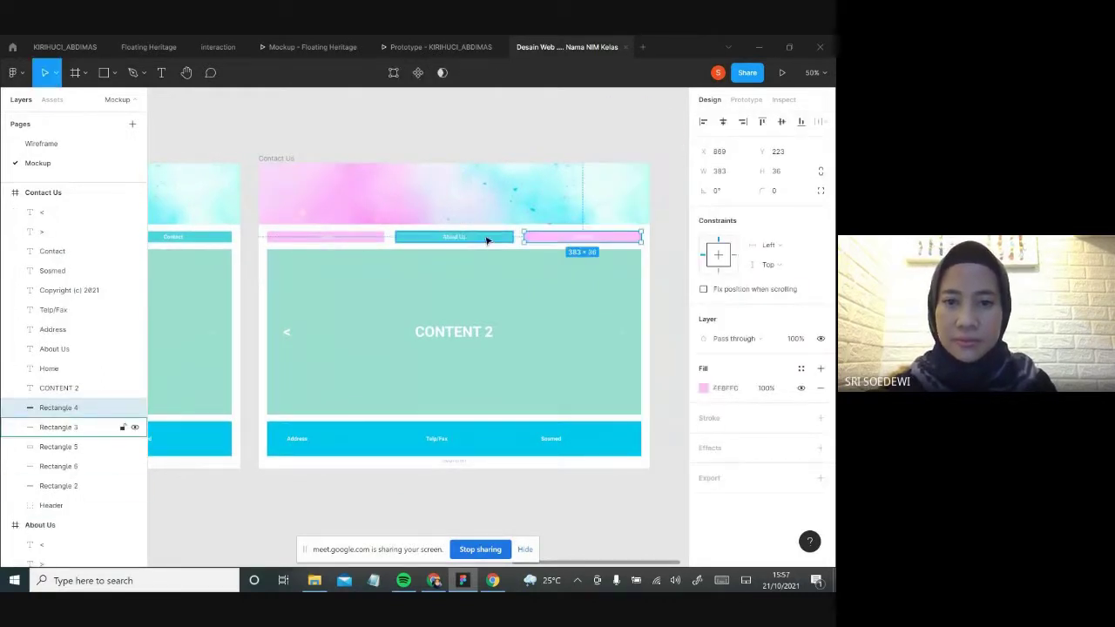
# - Fill the Home navigation button in the Contact Us frame with the turquoise 4BD7E0 sampled from the About Us button
pyautogui.click(373, 244)
pyautogui.press('i')
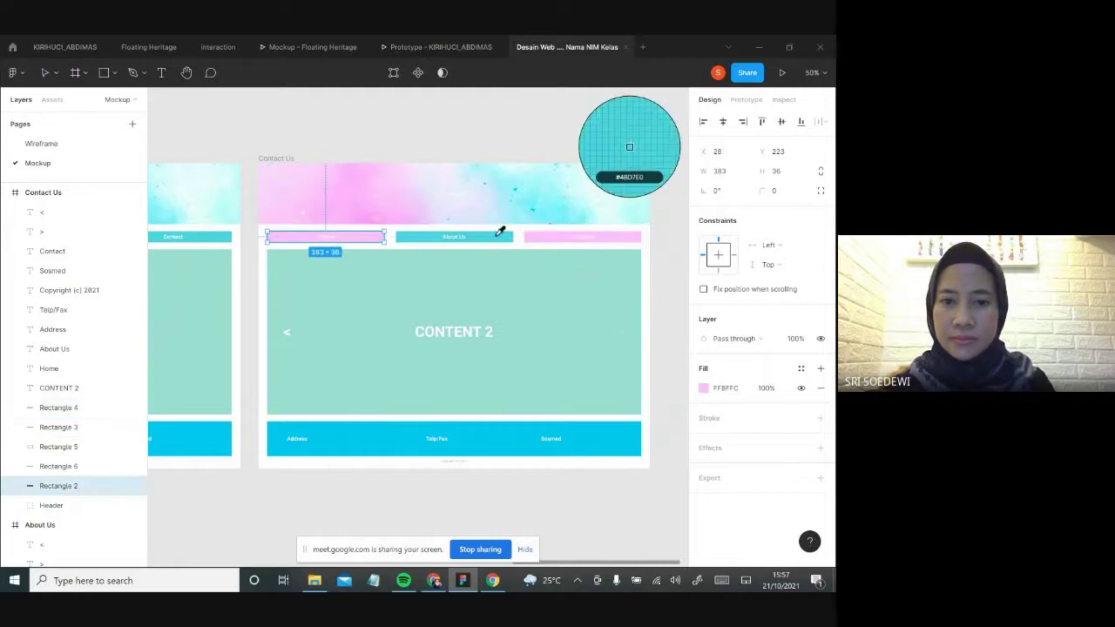
pyautogui.click(502, 236)
pyautogui.click(431, 151)
# - Replace the CONTENT 2 label in the About Us frame with the text ABOUT US
pyautogui.hscroll(-6, 319, 293)
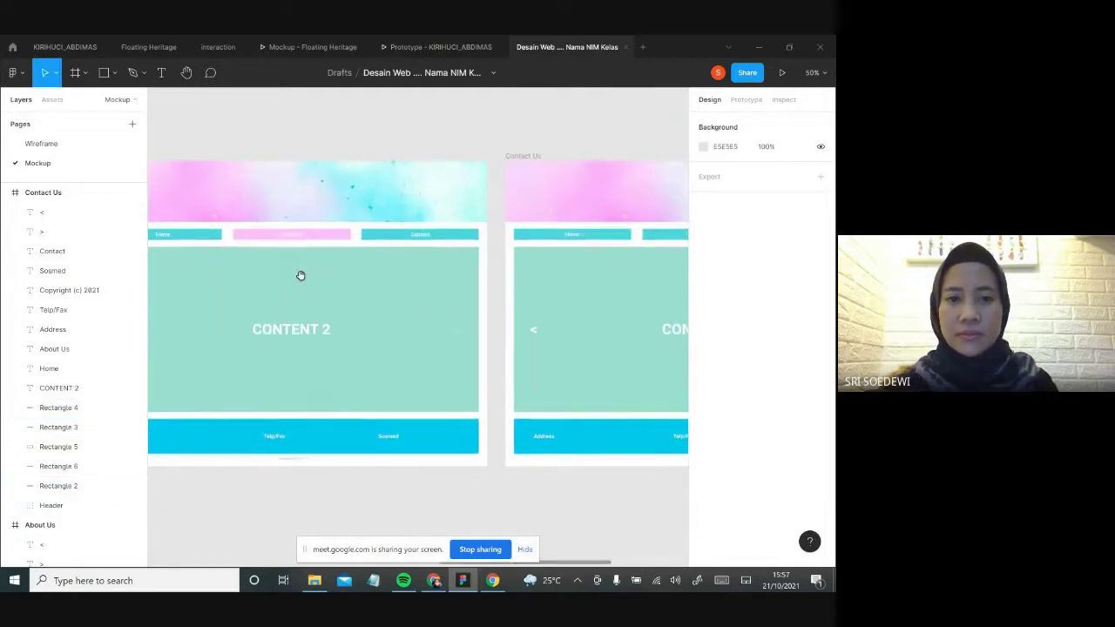
pyautogui.moveTo(396, 286); pyautogui.dragTo(247, 305)
pyautogui.moveTo(578, 386); pyautogui.dragTo(535, 366)
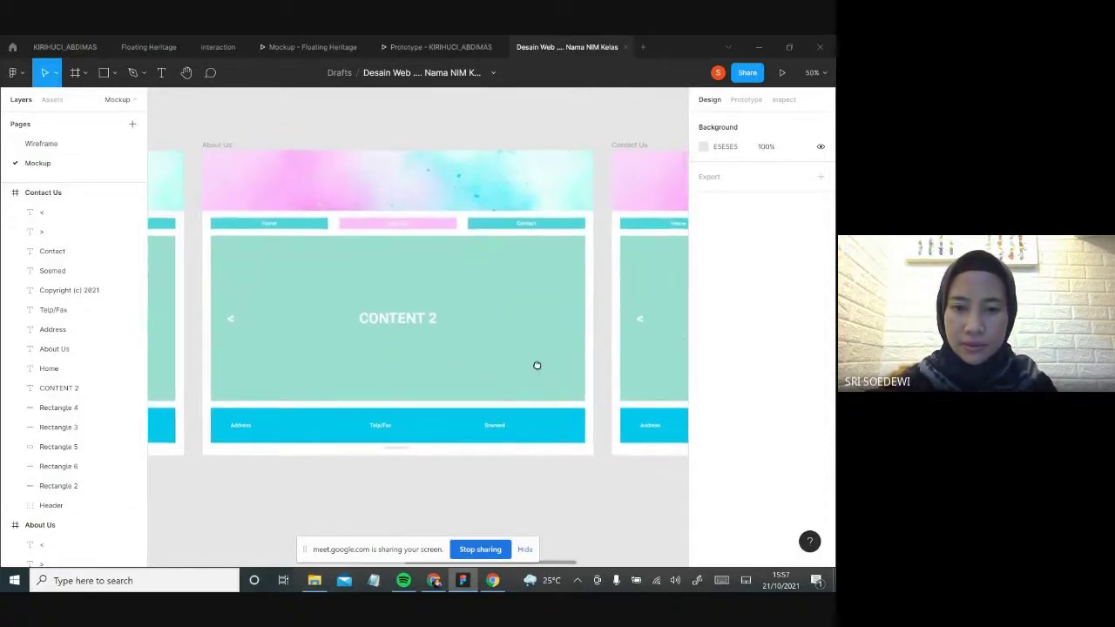
pyautogui.doubleClick(388, 328)
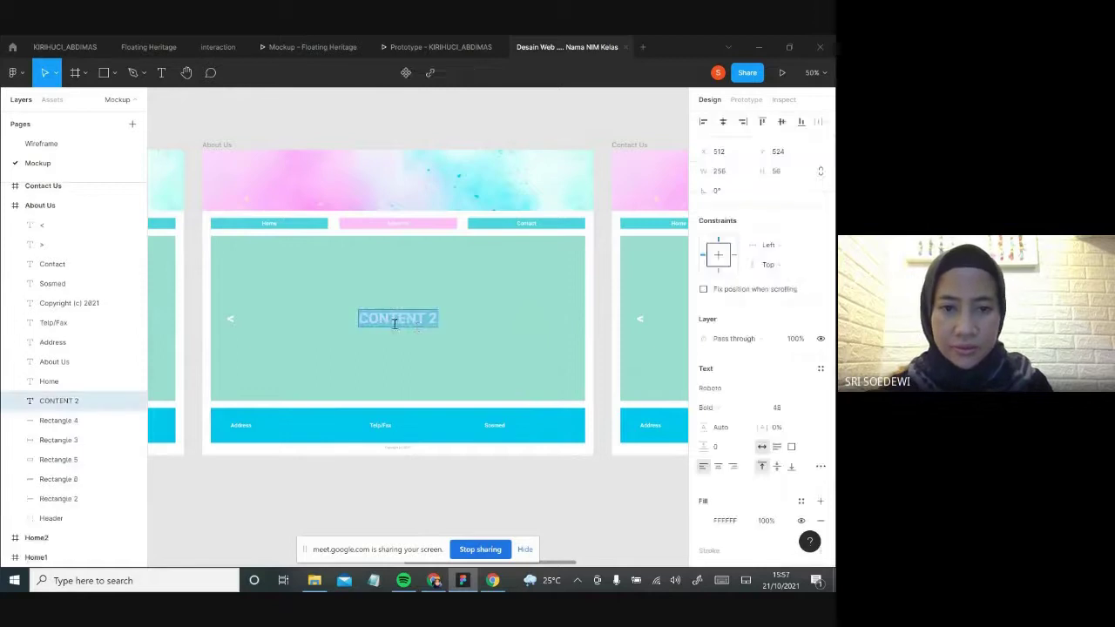
pyautogui.write('ABOUT')
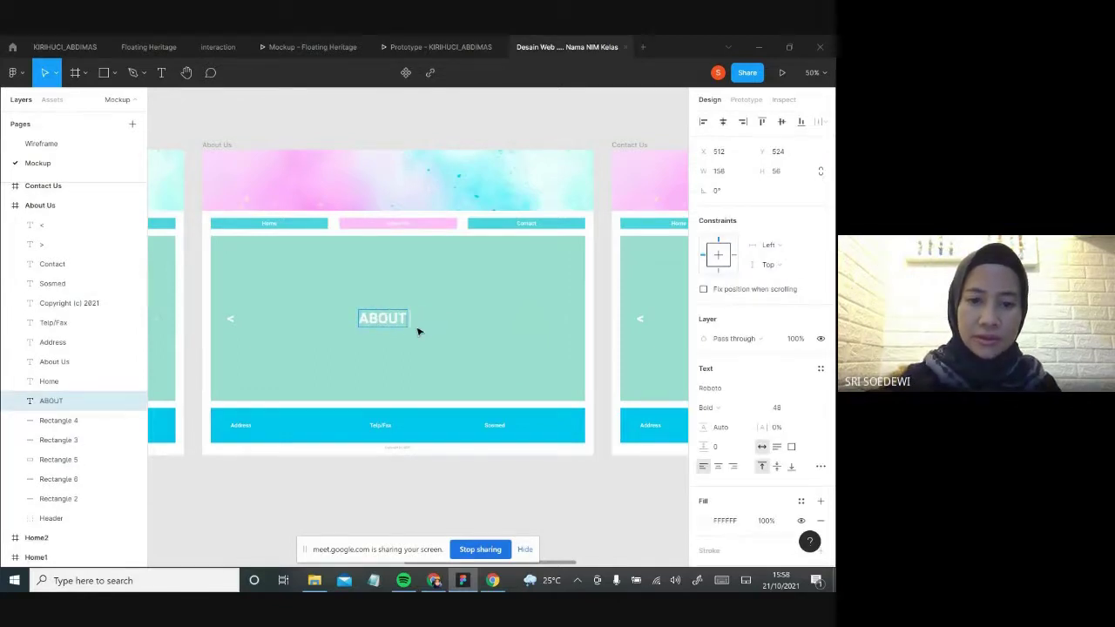
pyautogui.write(' US')
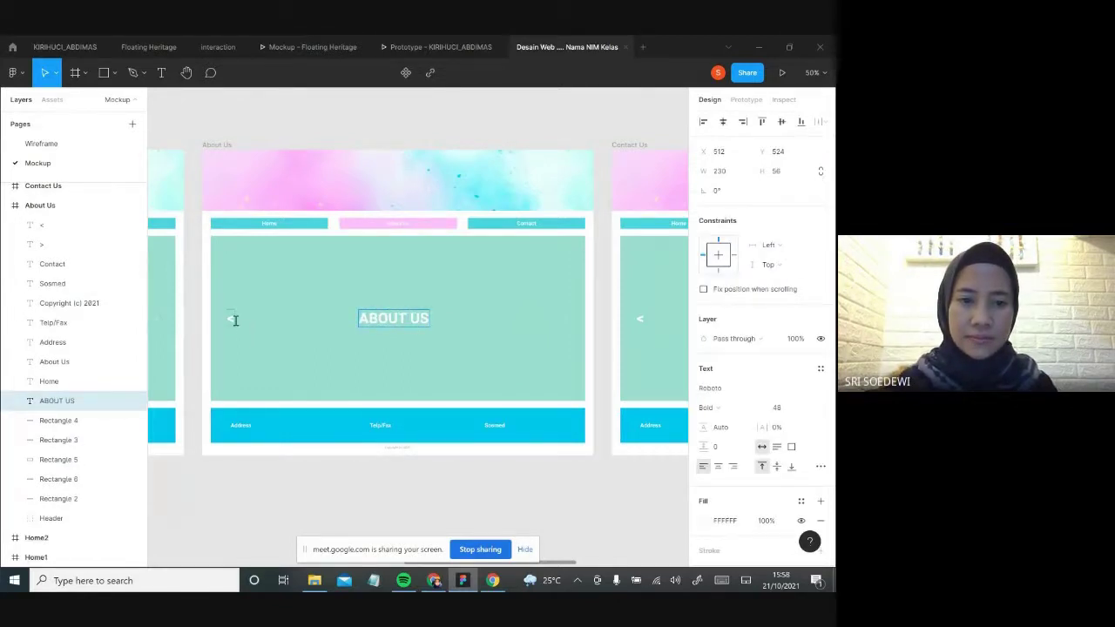
pyautogui.press('Escape')
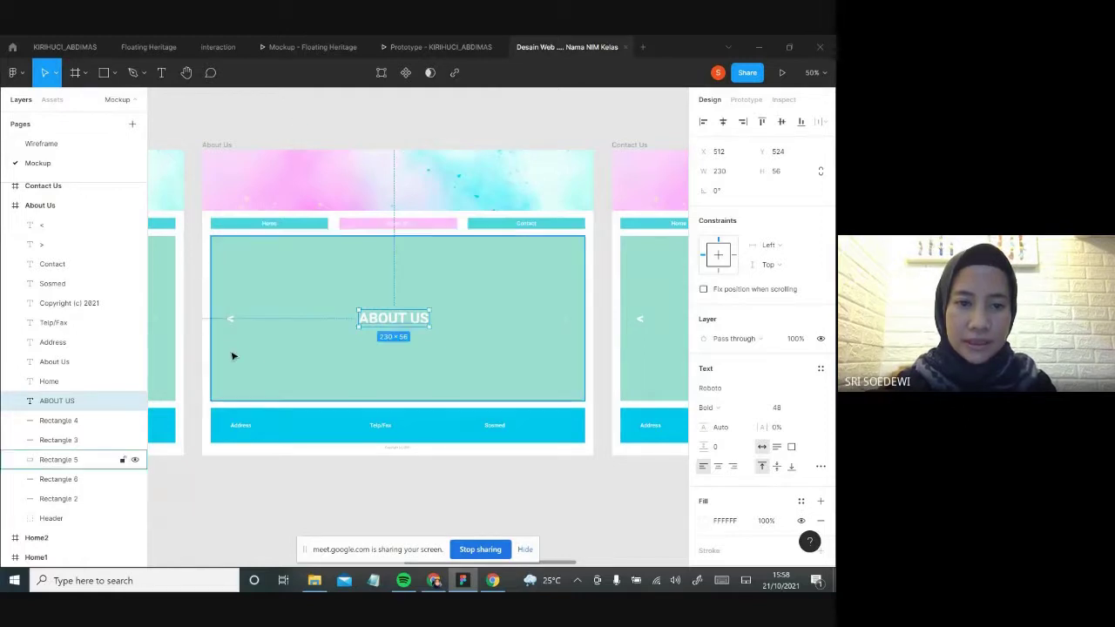
# - Delete both the < and > arrows from the content area of the About Us frame
pyautogui.click(232, 321)
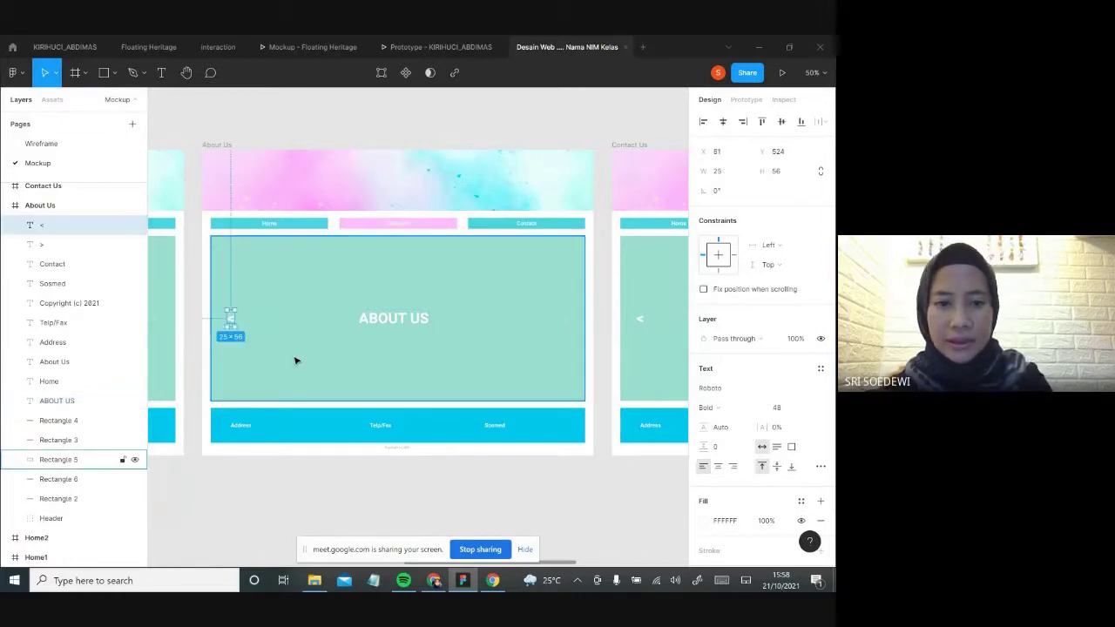
pyautogui.press('Delete')
pyautogui.click(565, 322)
pyautogui.press('Delete')
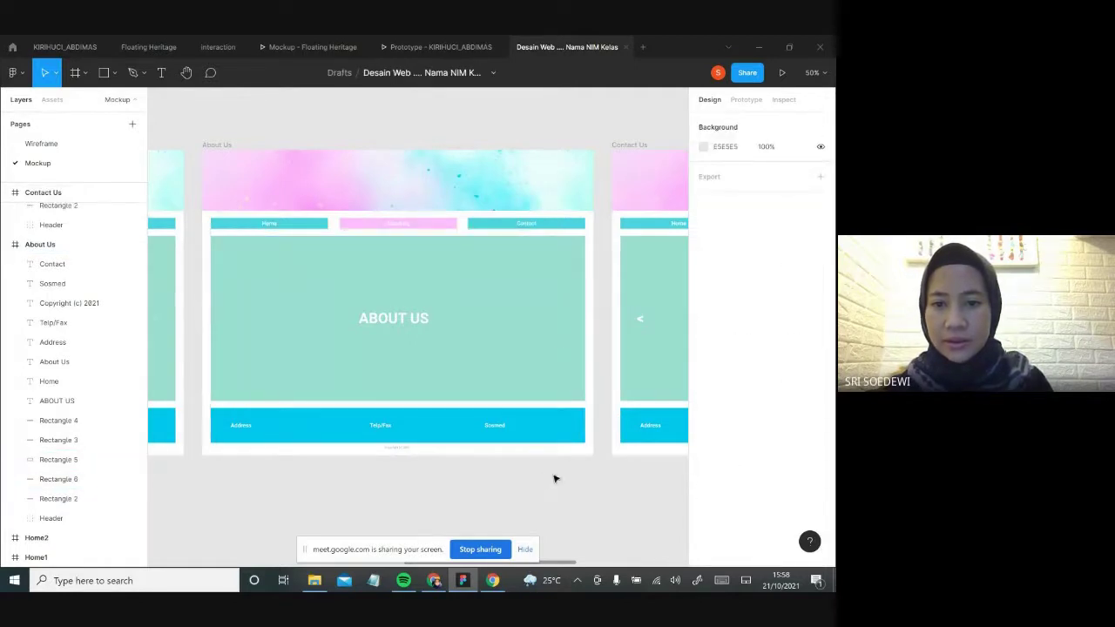
# - Delete both the < and > arrows from the content area of the Contact Us frame
pyautogui.moveTo(604, 349); pyautogui.dragTo(264, 279)
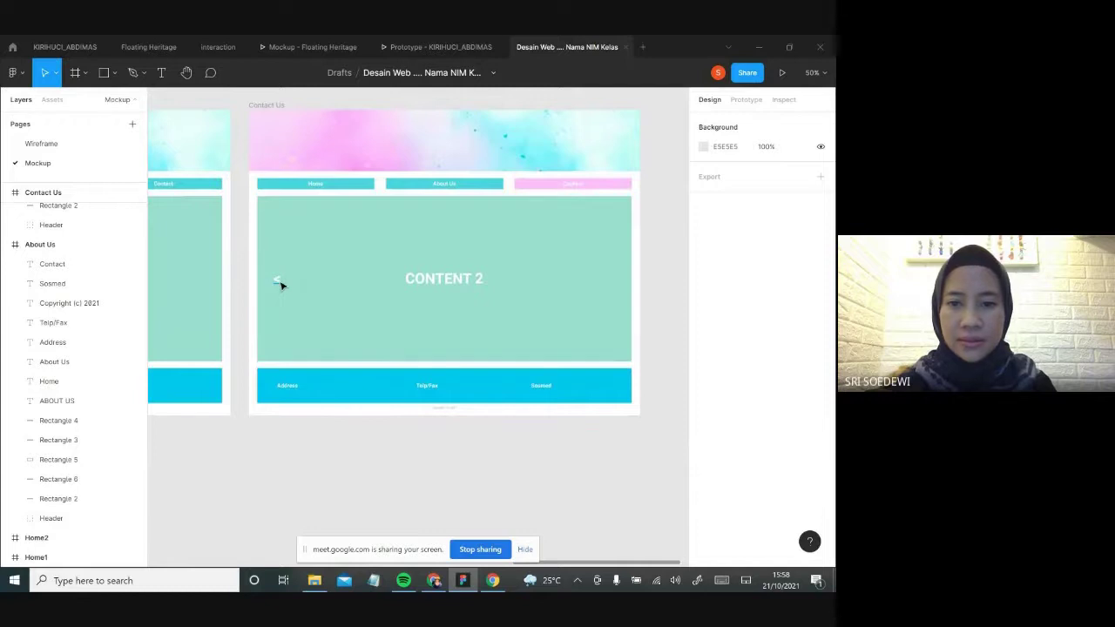
pyautogui.click(279, 283)
pyautogui.keyDown('shift'); pyautogui.click(617, 282); pyautogui.keyUp('shift')
pyautogui.press('Delete')
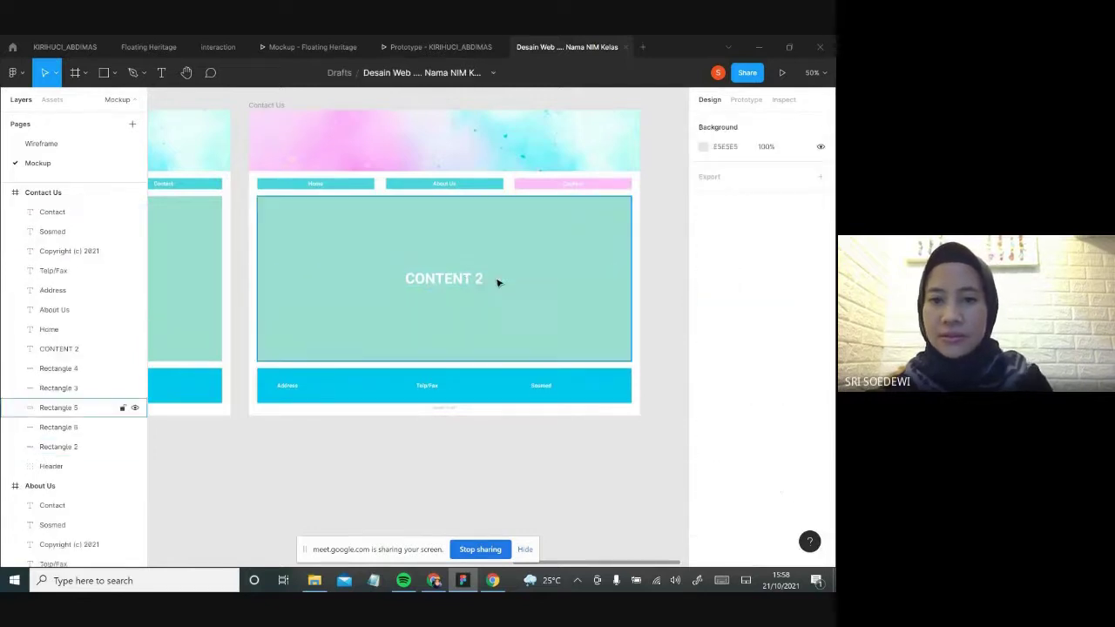
# - Replace the CONTENT 2 label in the Contact Us frame with the text CONTACT
pyautogui.click(464, 280)
pyautogui.doubleClick(470, 281)
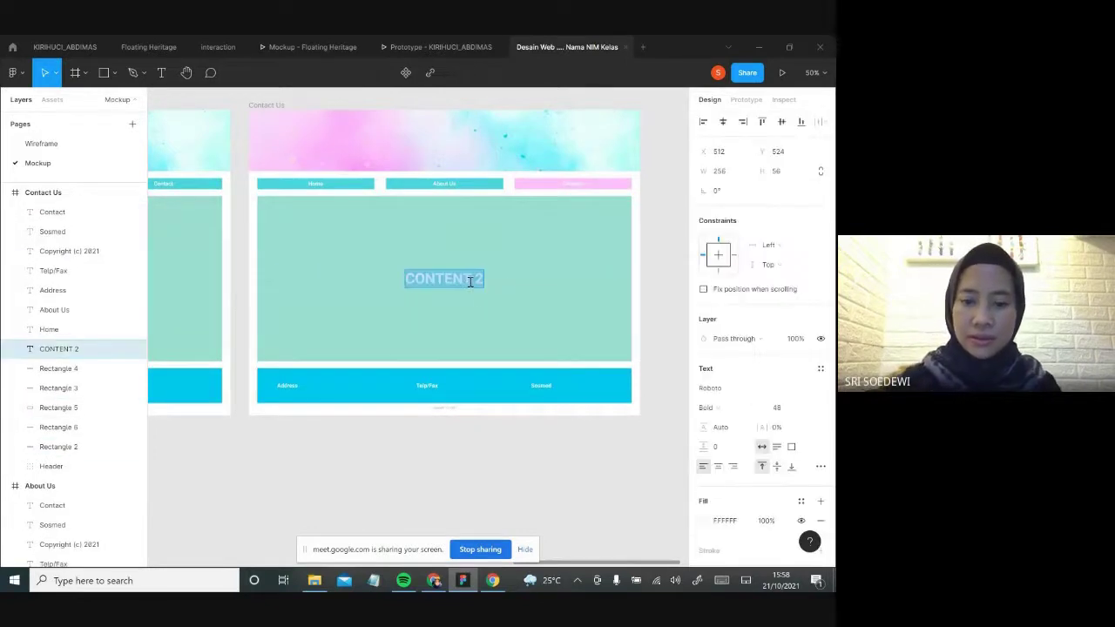
pyautogui.press('BackSpace')
pyautogui.write('CONTA')
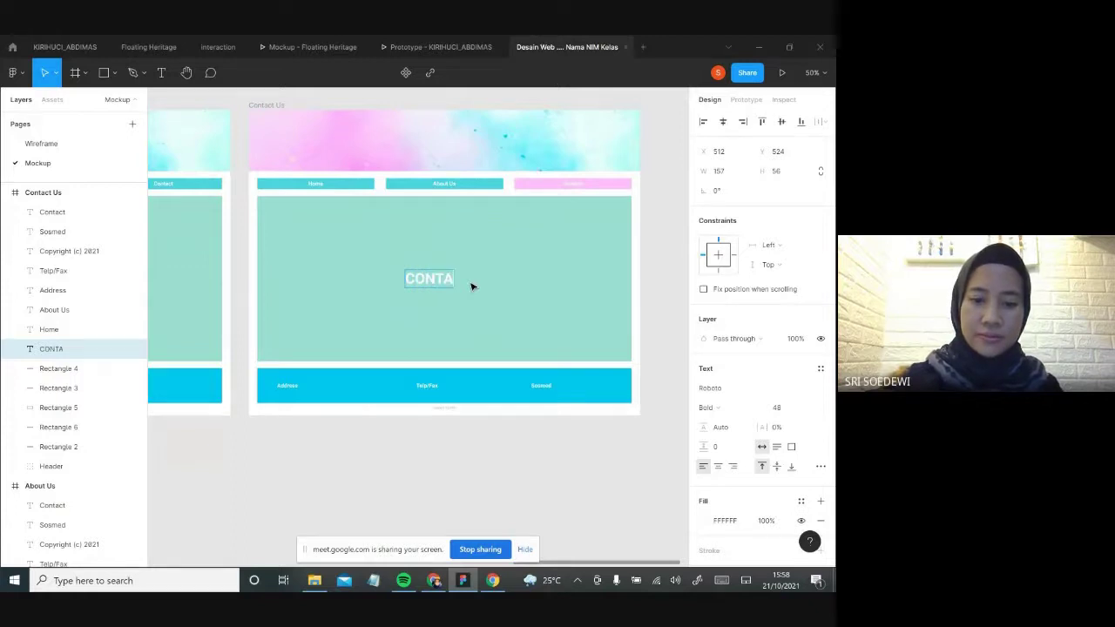
pyautogui.write('CT')
pyautogui.press('Escape')
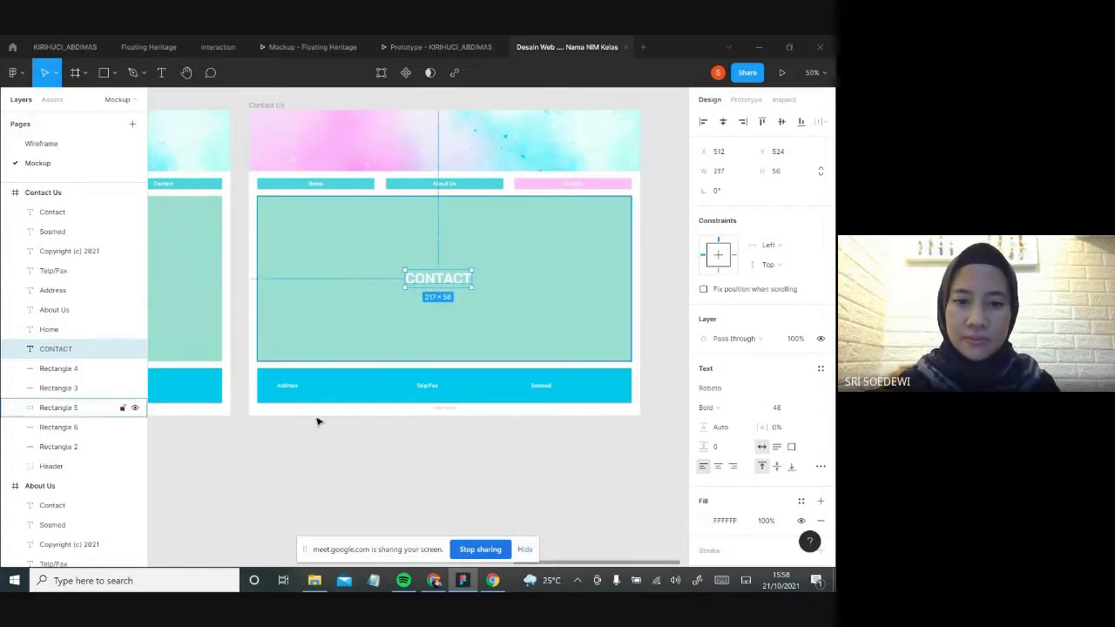
pyautogui.click(296, 463)
# - Shift the hue of the About Us frame's large content rectangle to a muted periwinkle blue
pyautogui.hscroll(-5, 585, 338)
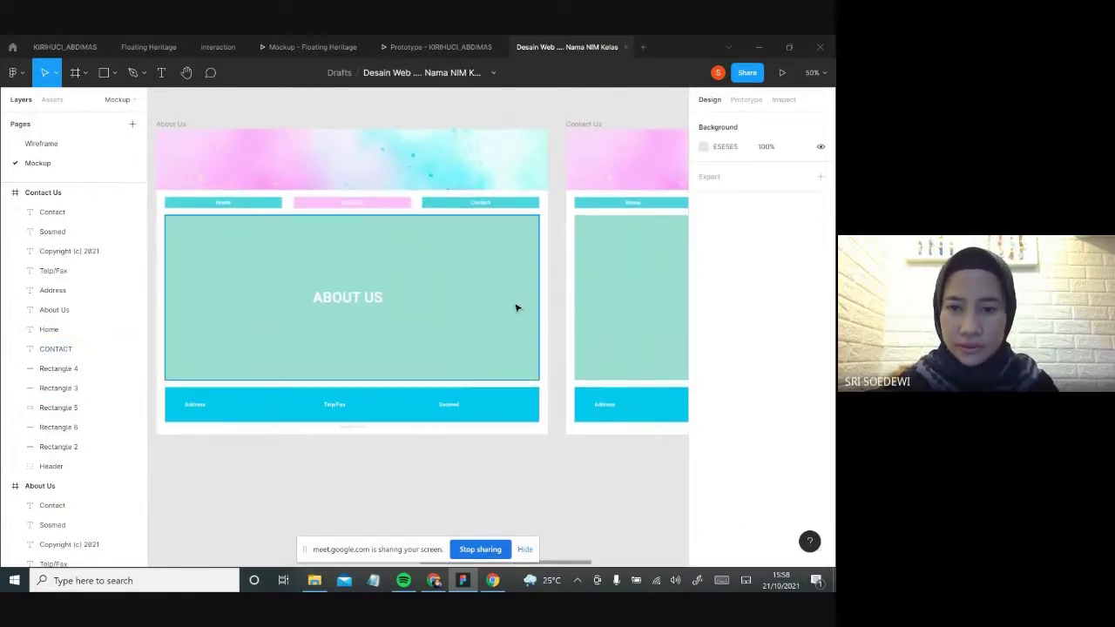
pyautogui.click(516, 307)
pyautogui.click(704, 388)
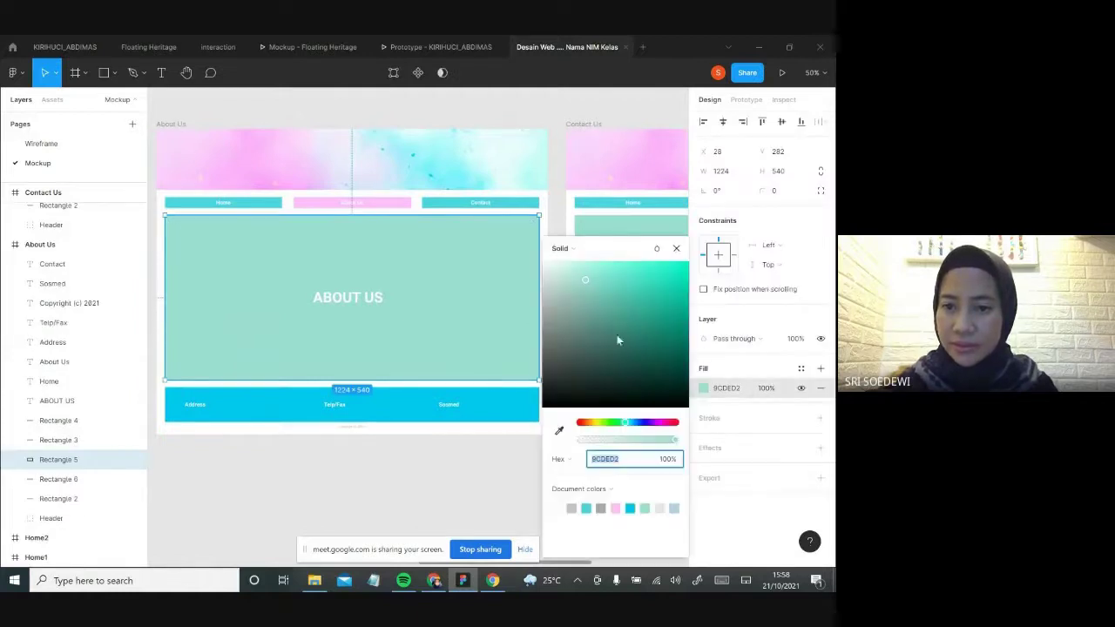
pyautogui.click(631, 423)
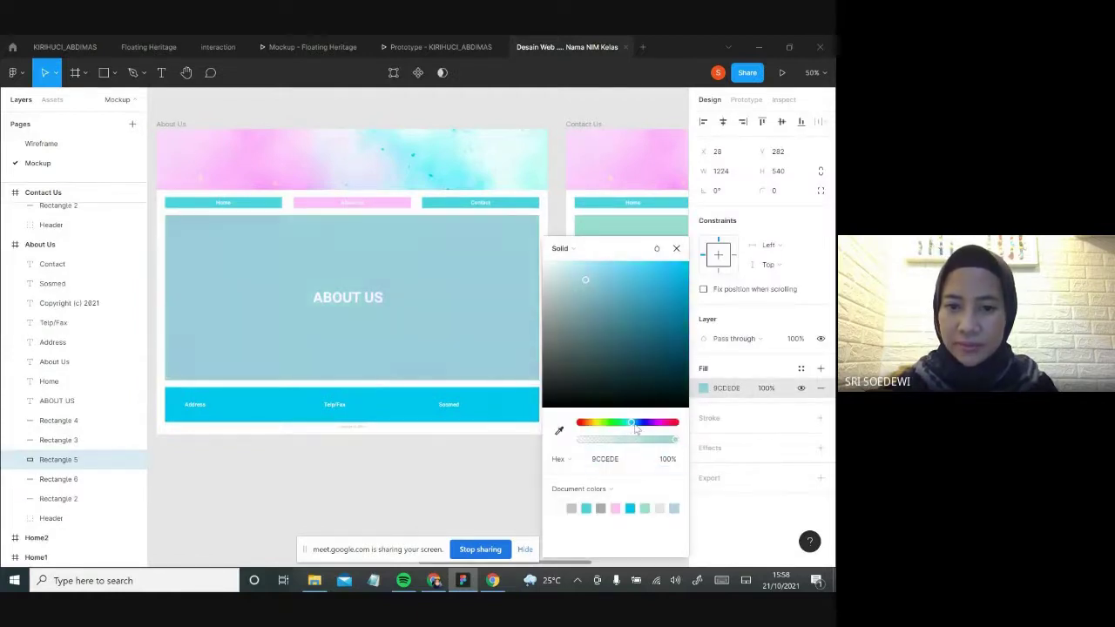
pyautogui.moveTo(635, 426); pyautogui.dragTo(639, 427)
pyautogui.click(523, 478)
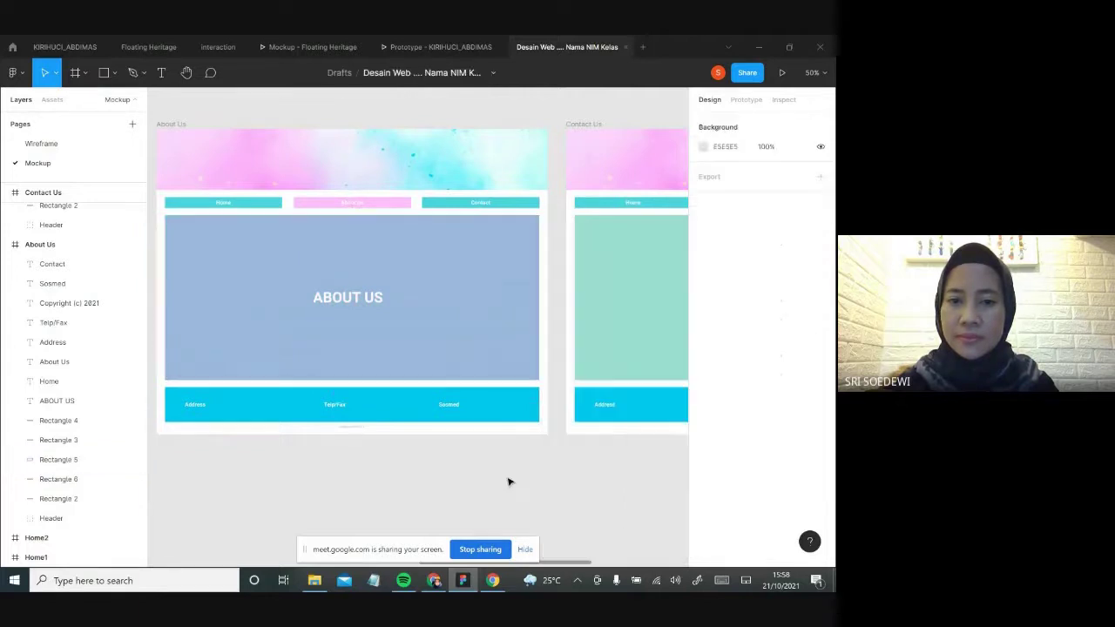
# - Fill the large content rectangle in the Contact Us frame with the pale yellow-green D3E3AF
pyautogui.click(636, 322)
pyautogui.moveTo(674, 270); pyautogui.dragTo(488, 267)
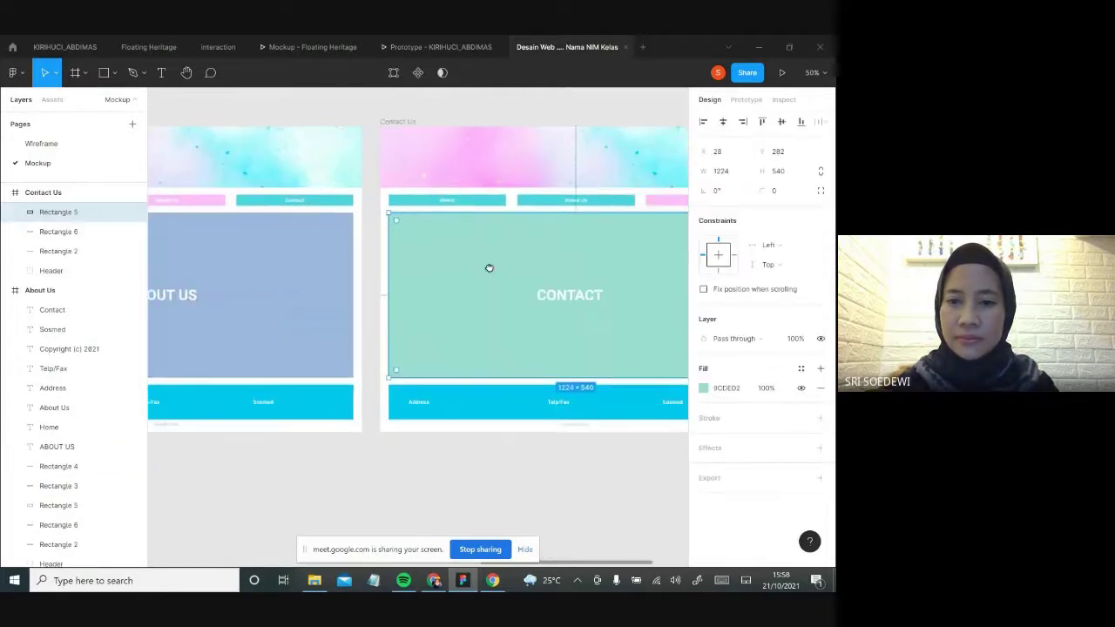
pyautogui.click(703, 389)
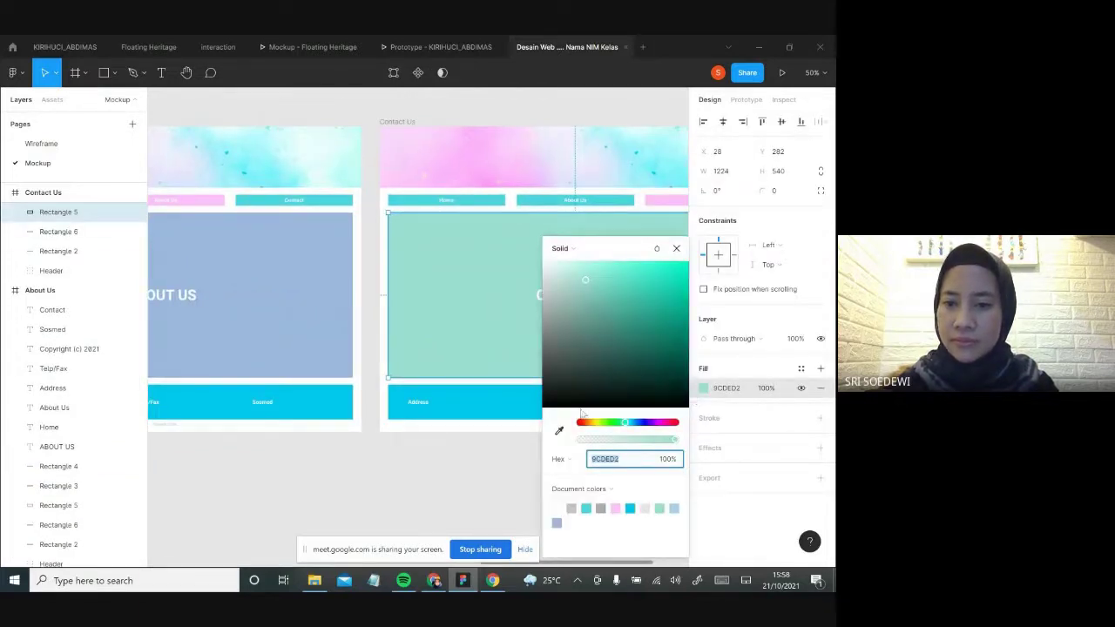
pyautogui.moveTo(597, 424); pyautogui.dragTo(601, 425)
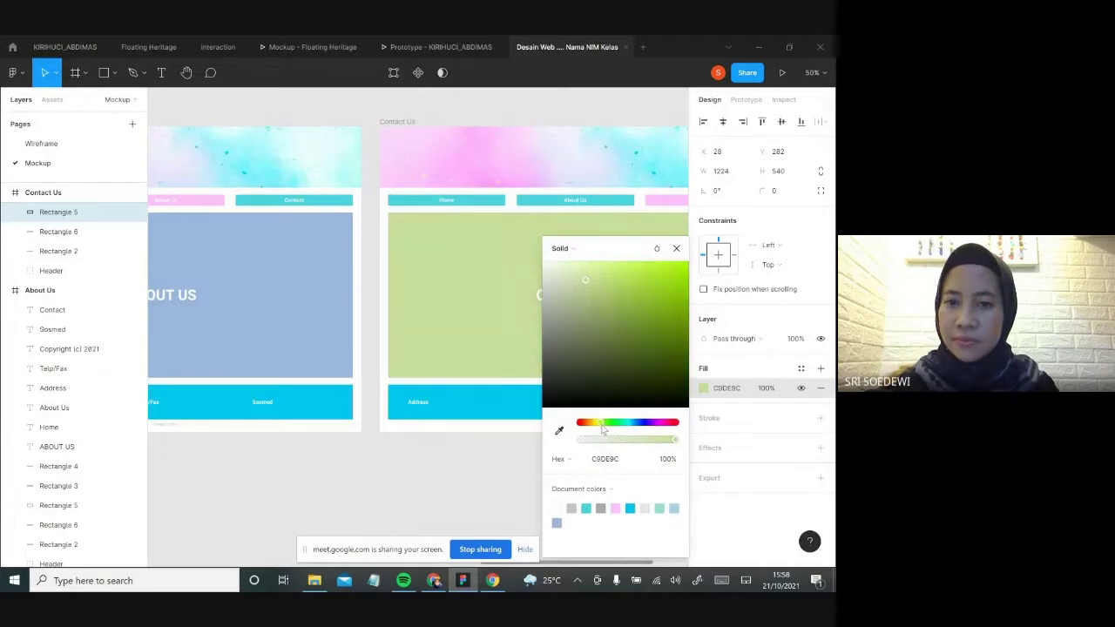
pyautogui.moveTo(582, 275); pyautogui.dragTo(576, 281)
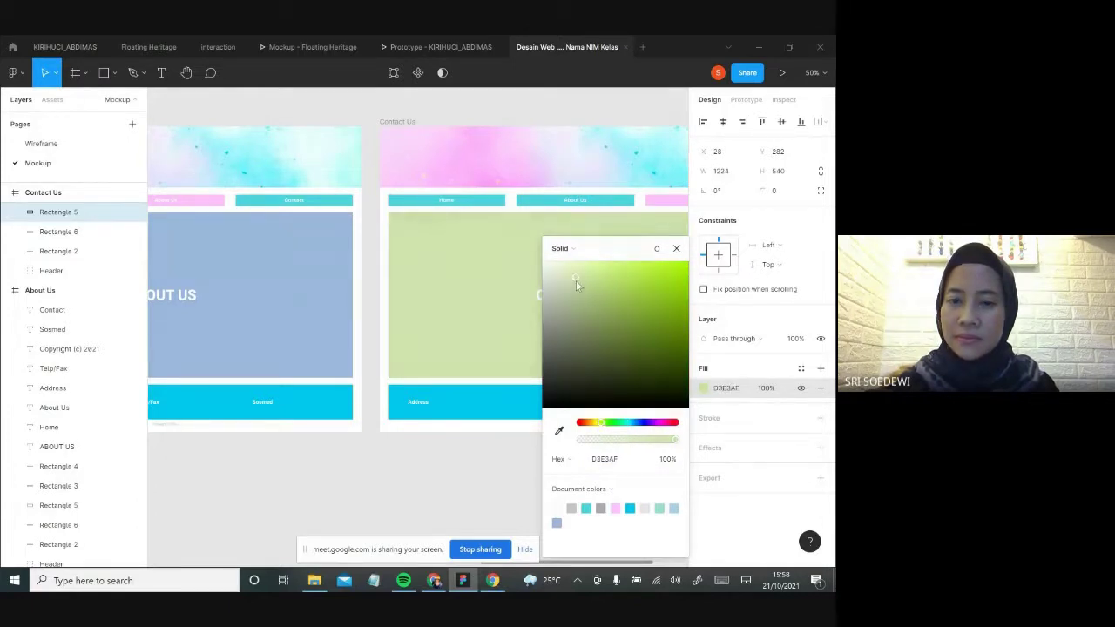
pyautogui.click(428, 492)
# - Review the Home2 and Home1 frames, checking their content areas and the arrows between them
pyautogui.moveTo(355, 333); pyautogui.dragTo(613, 301)
pyautogui.moveTo(345, 286); pyautogui.dragTo(640, 306)
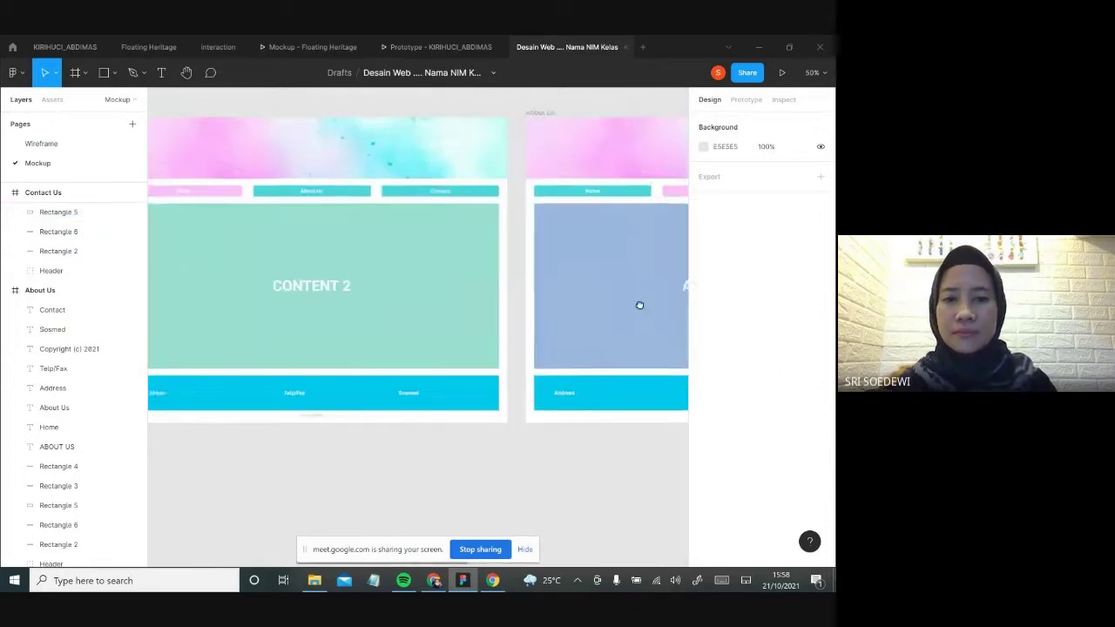
pyautogui.hscroll(-10, 550, 304)
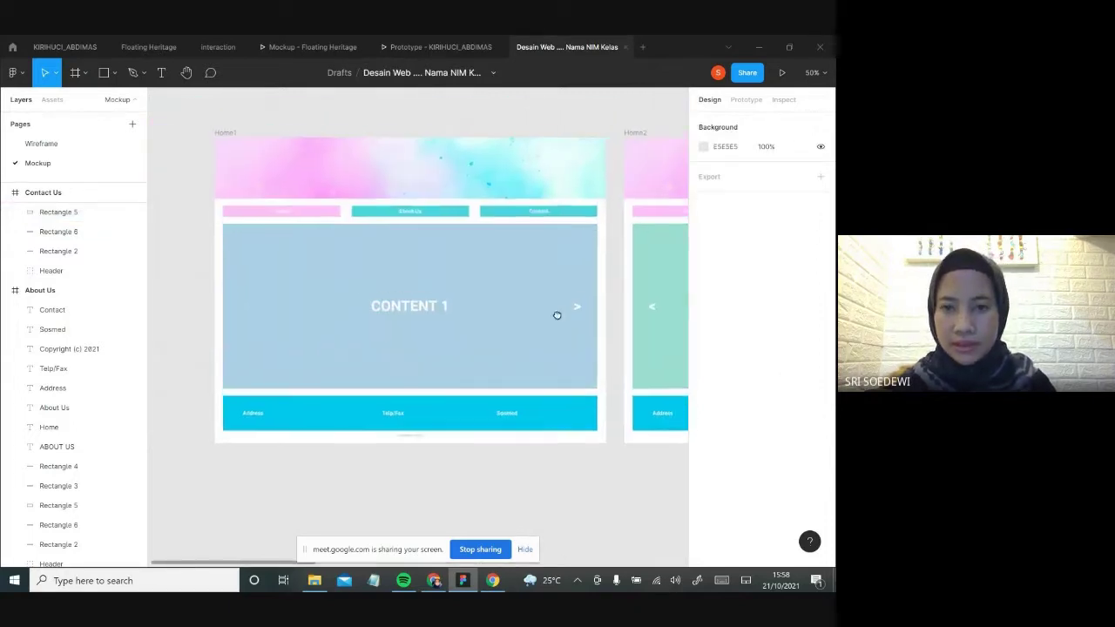
pyautogui.moveTo(557, 316); pyautogui.dragTo(475, 328)
pyautogui.moveTo(423, 274); pyautogui.dragTo(488, 274)
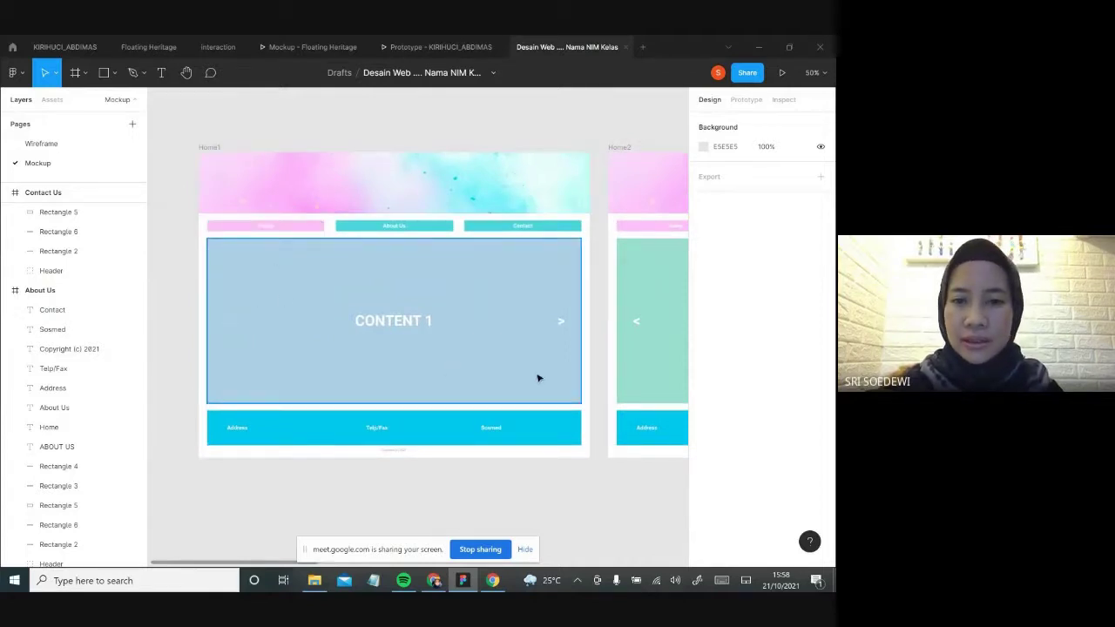
pyautogui.moveTo(558, 322); pyautogui.dragTo(540, 322)
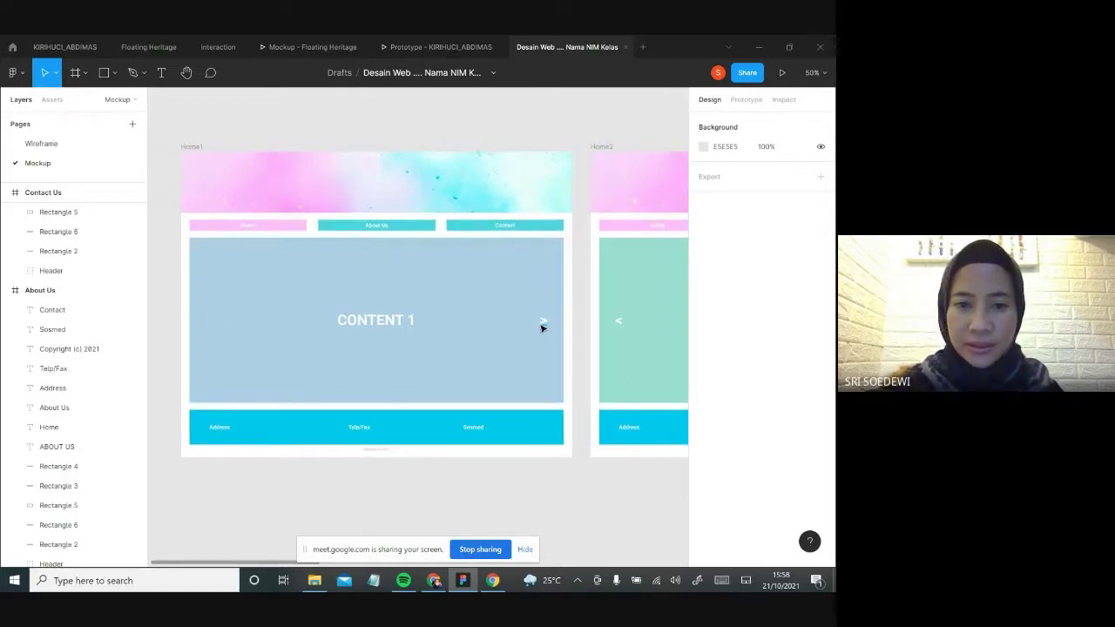
pyautogui.moveTo(506, 331); pyautogui.dragTo(543, 341)
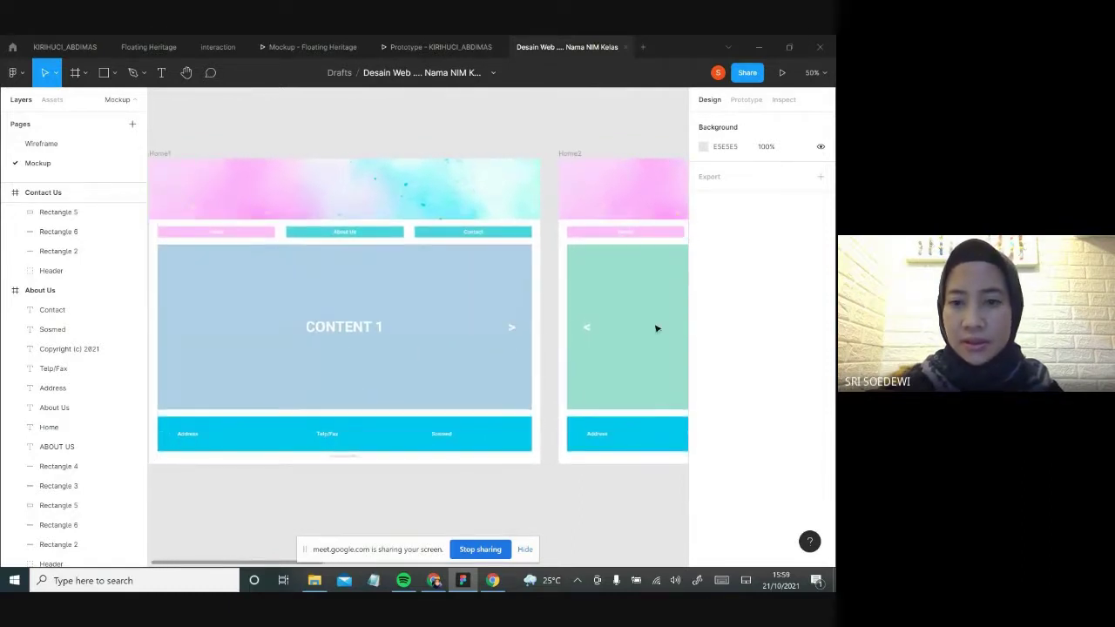
# - Add a prototype connection from the > arrow in the Home1 frame to the Home2 frame
pyautogui.click(509, 332)
pyautogui.moveTo(549, 326); pyautogui.dragTo(454, 284)
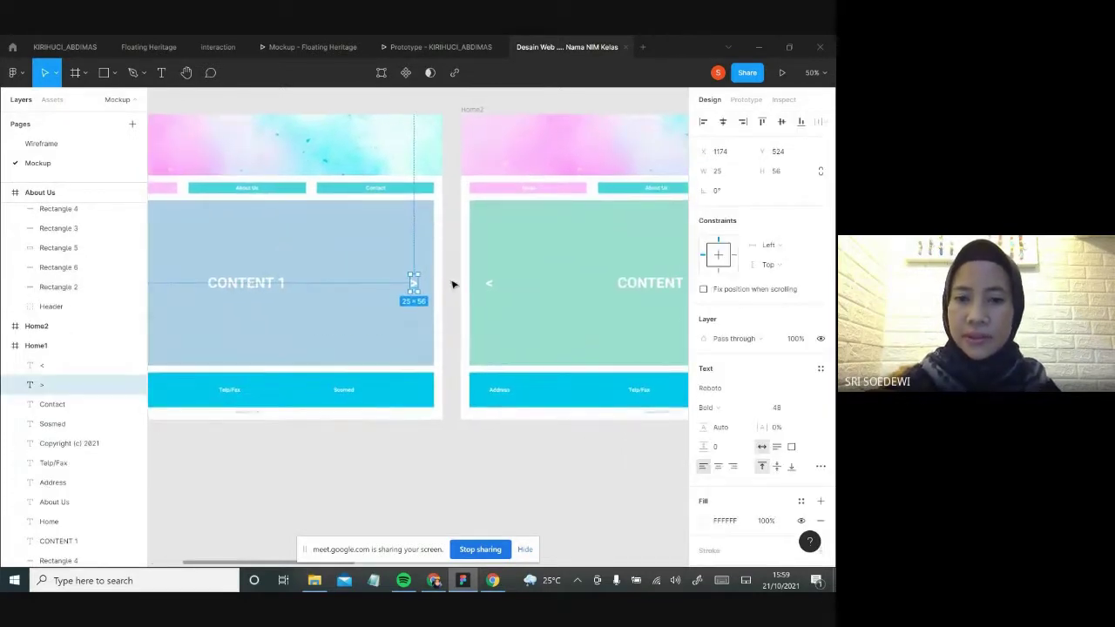
pyautogui.hotkey('shift', '0')
pyautogui.moveTo(414, 199); pyautogui.dragTo(440, 378)
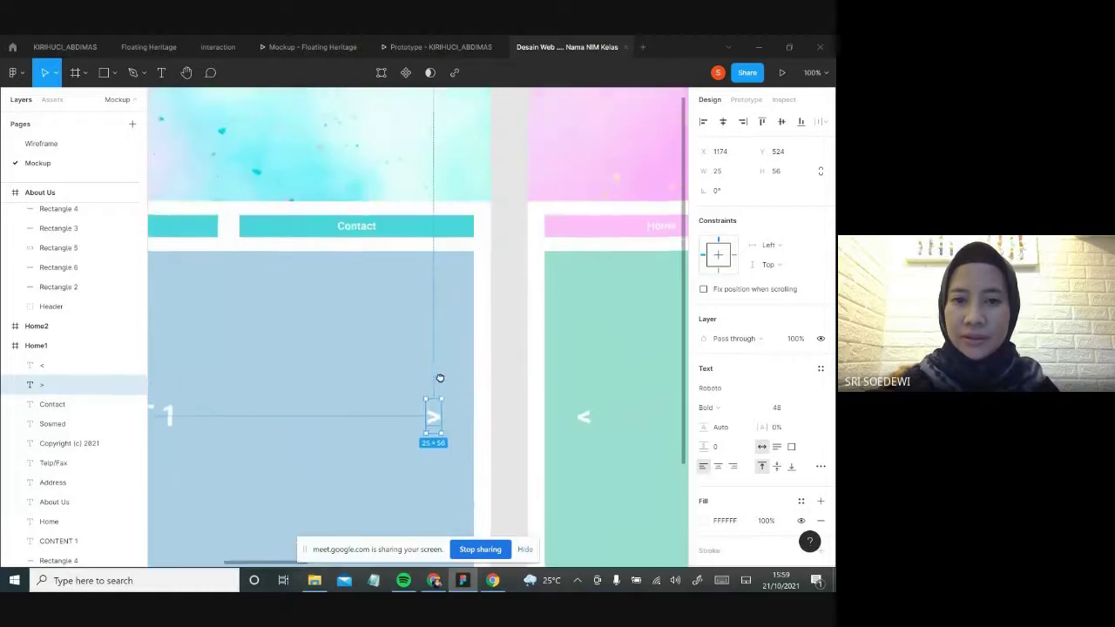
pyautogui.press('-')
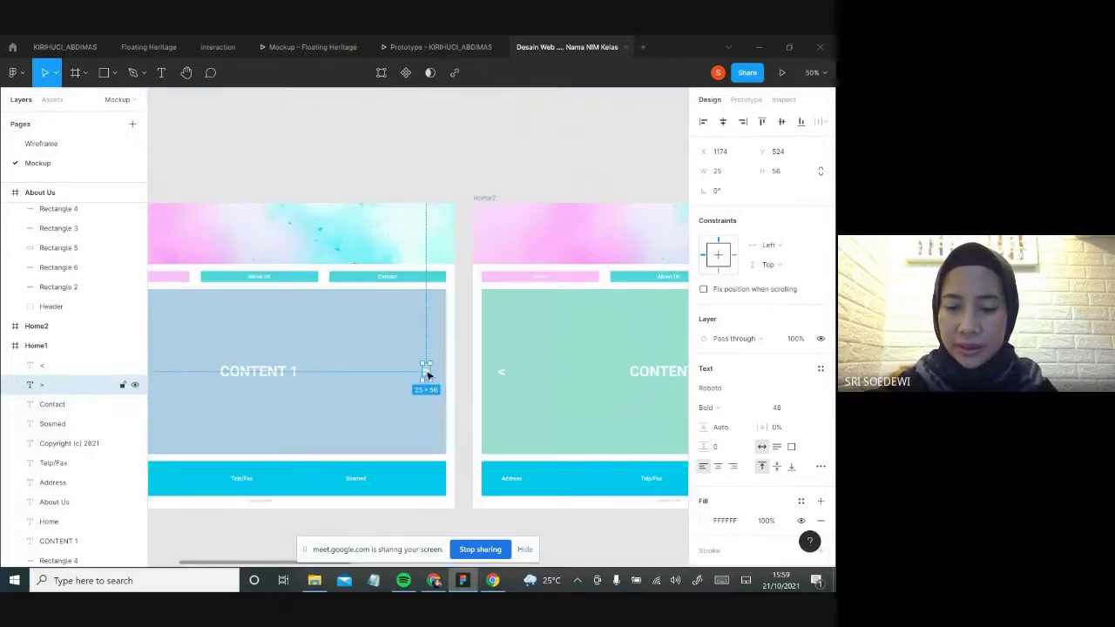
pyautogui.click(749, 101)
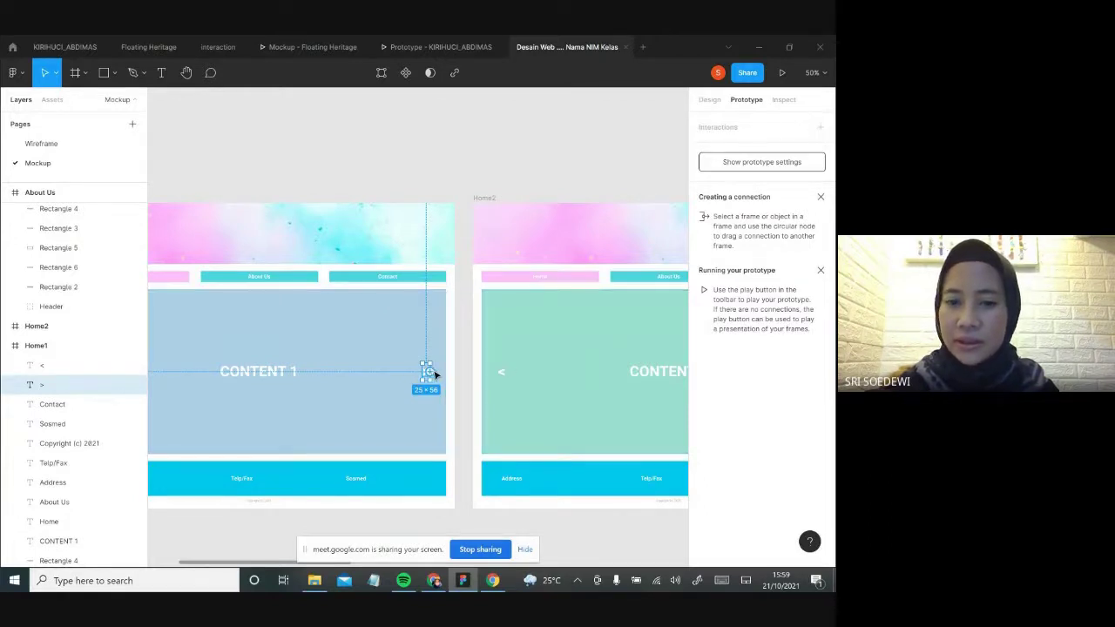
pyautogui.moveTo(431, 373); pyautogui.dragTo(485, 314)
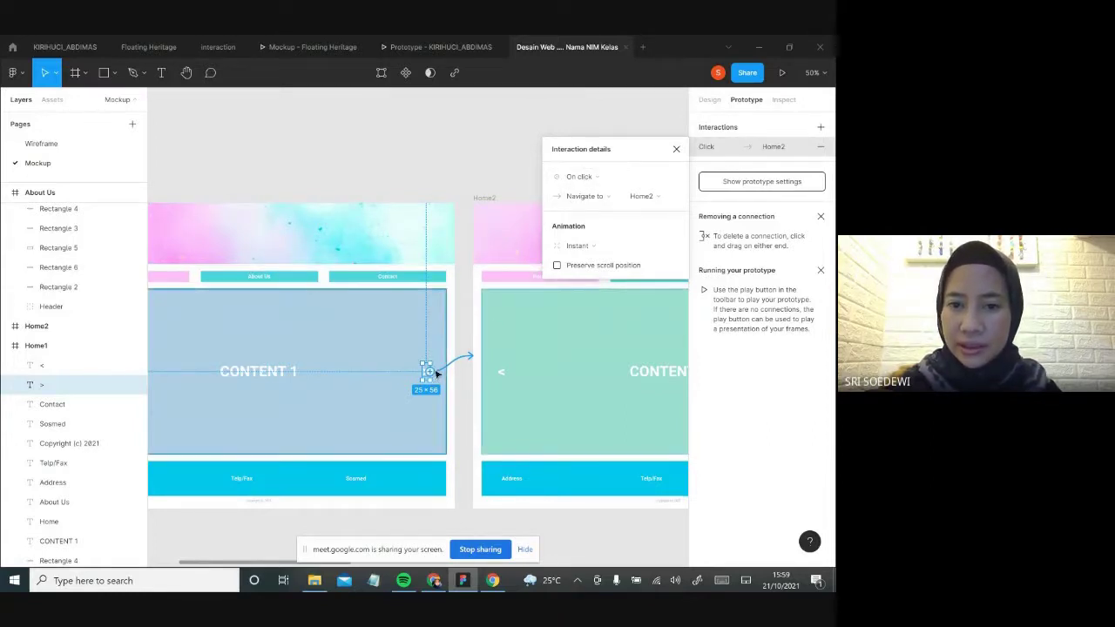
# - Check the action and destination options of the Home1 arrow's interaction and inspect its connection line
pyautogui.click(599, 199)
pyautogui.click(598, 195)
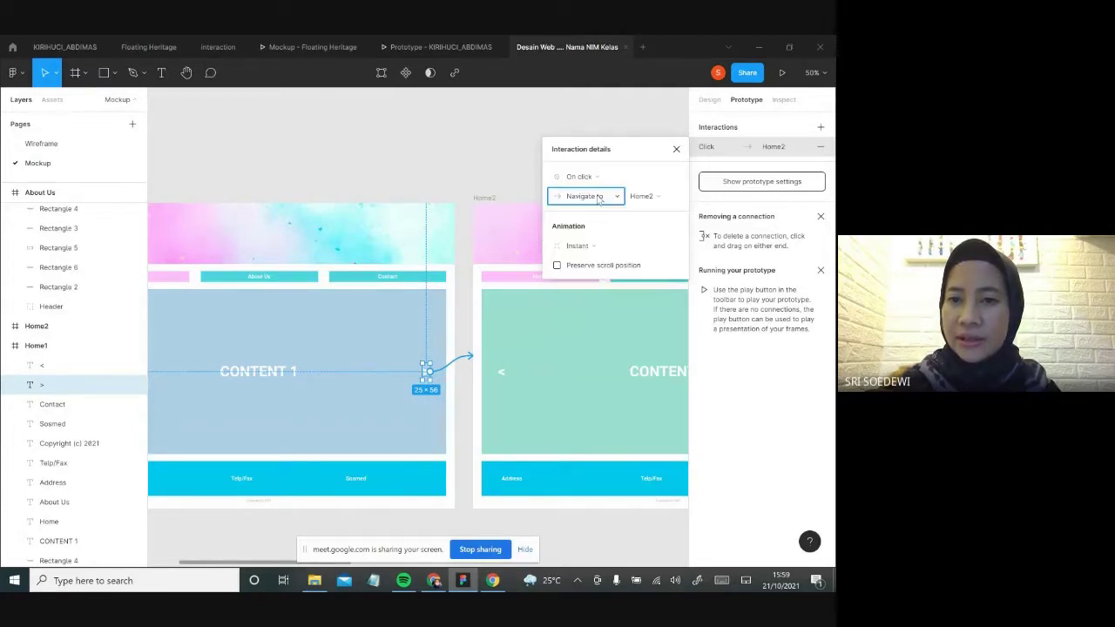
pyautogui.click(642, 200)
pyautogui.click(642, 194)
pyautogui.click(676, 149)
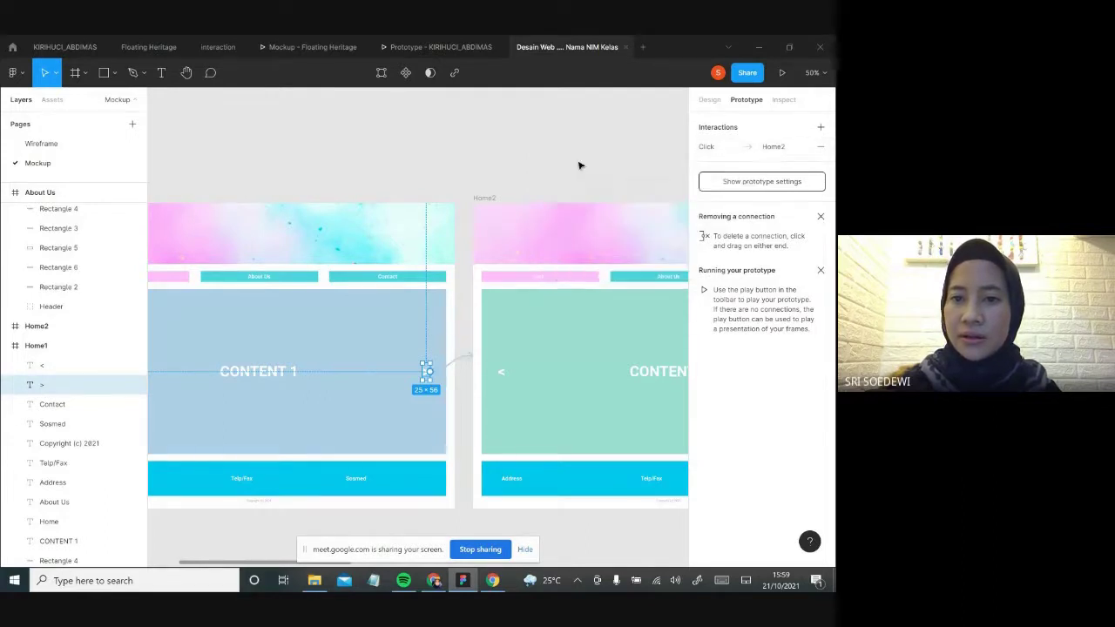
pyautogui.click(558, 161)
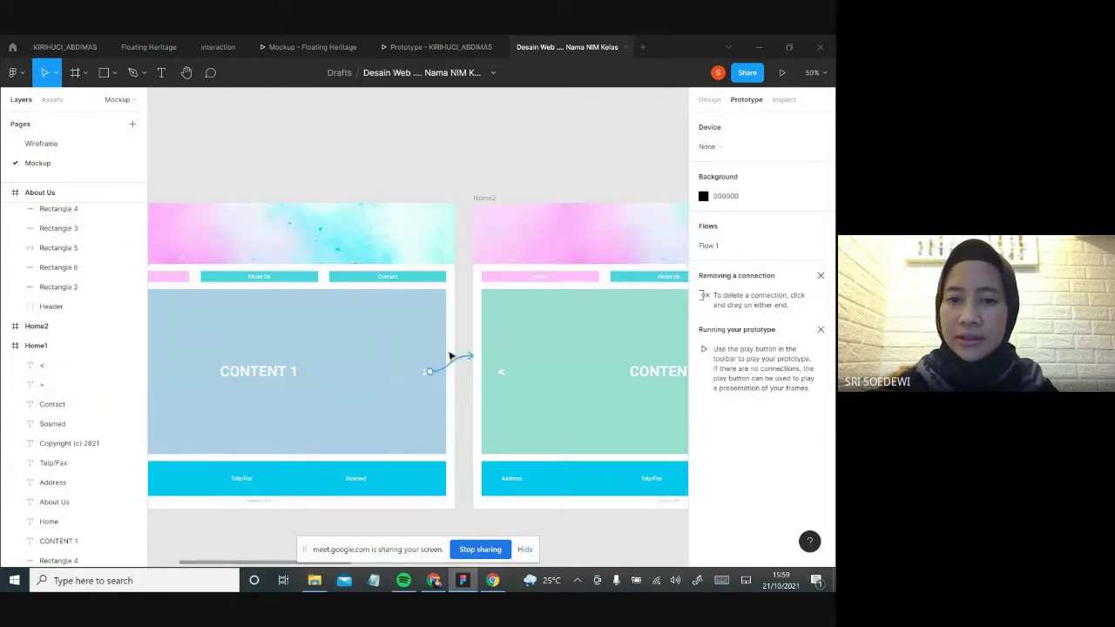
pyautogui.click(427, 375)
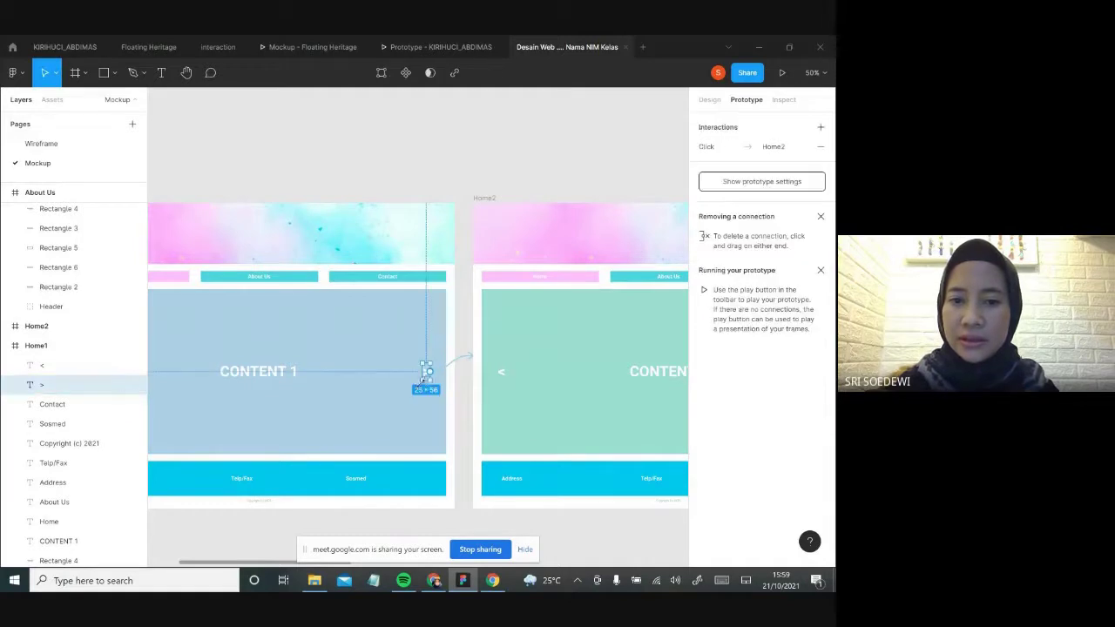
# - Connect the < arrow in the Home2 frame to the Home1 frame on click, keeping the Instant animation
pyautogui.moveTo(483, 375); pyautogui.dragTo(393, 331)
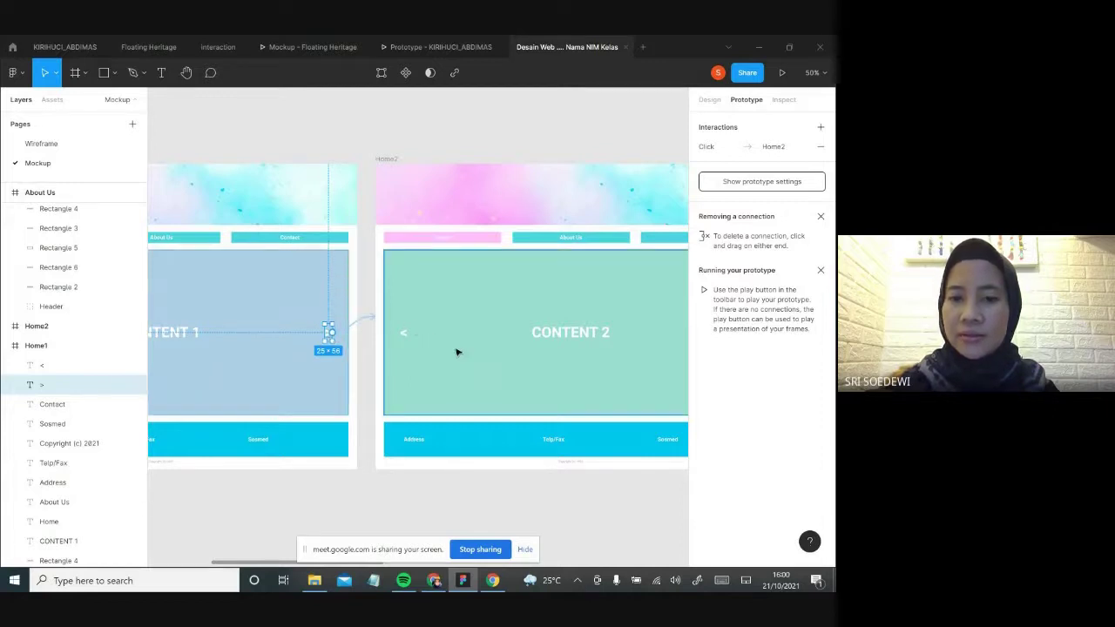
pyautogui.hscroll(5, 470, 362)
pyautogui.hscroll(-3, 435, 349)
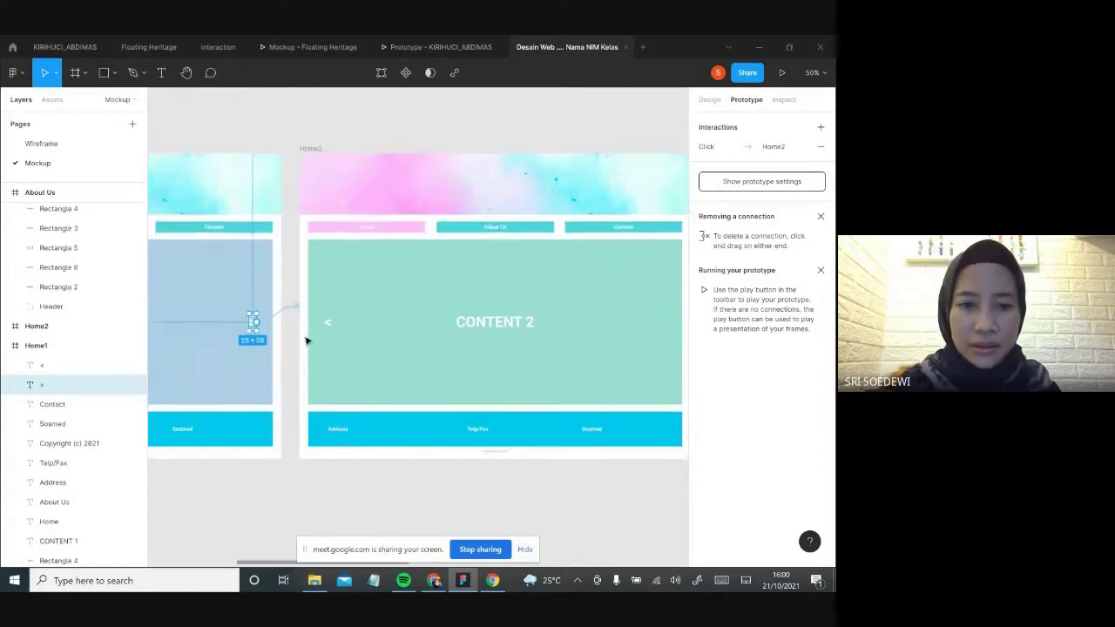
pyautogui.click(331, 327)
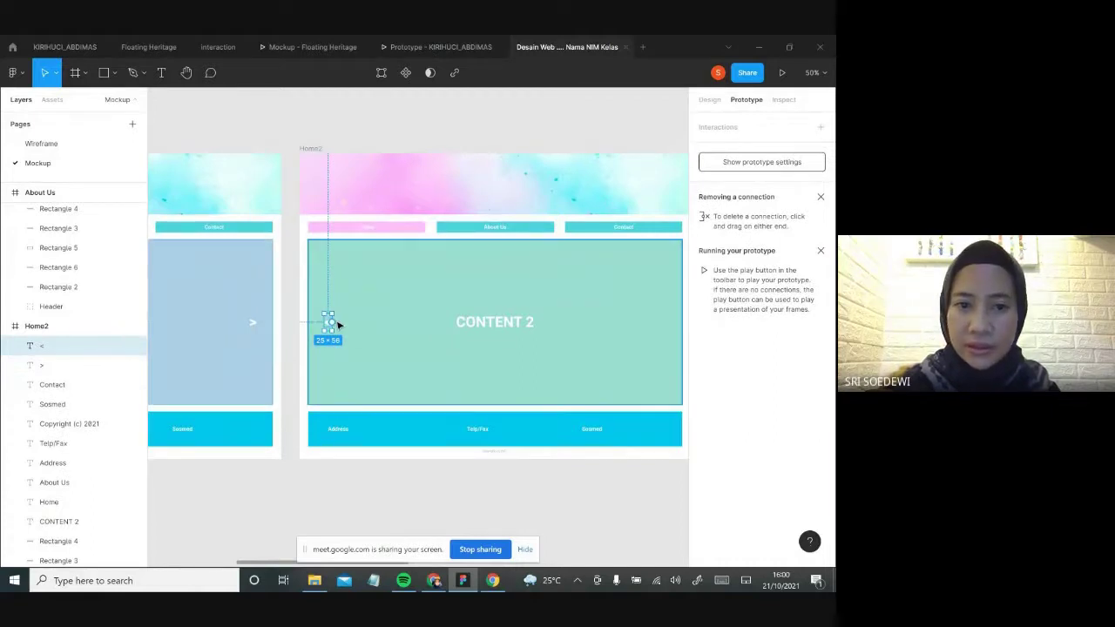
pyautogui.moveTo(328, 321); pyautogui.dragTo(278, 317)
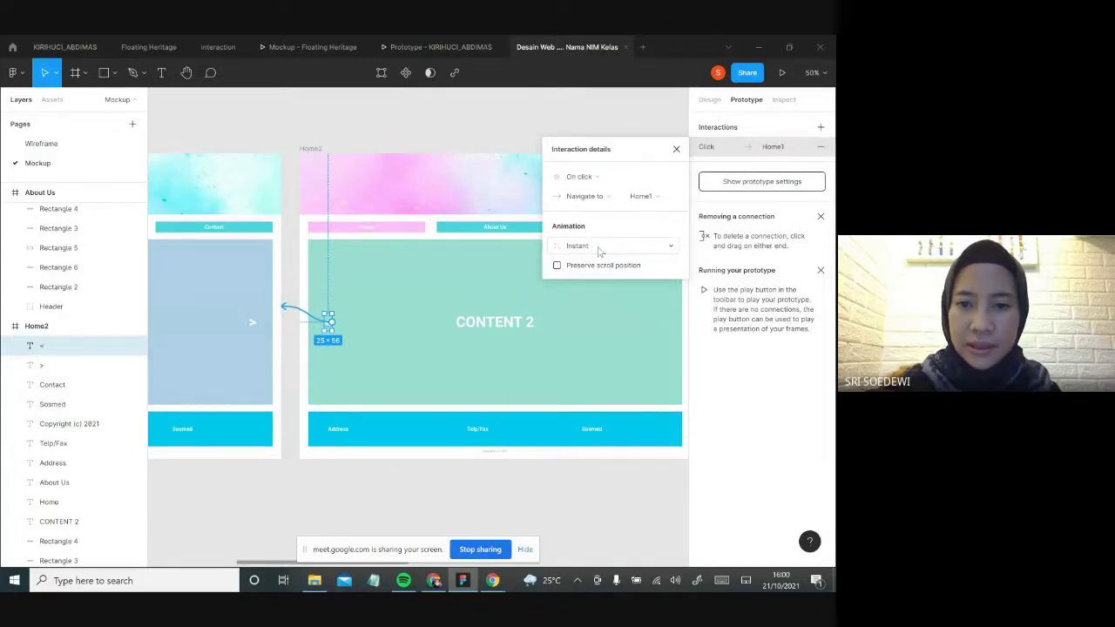
pyautogui.click(599, 250)
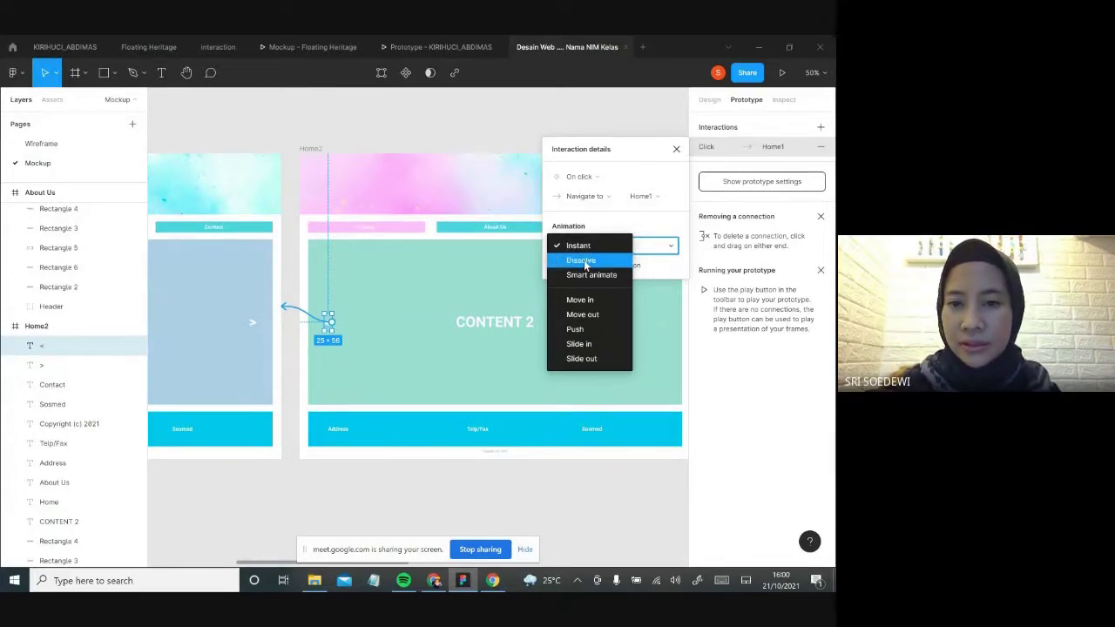
pyautogui.click(584, 249)
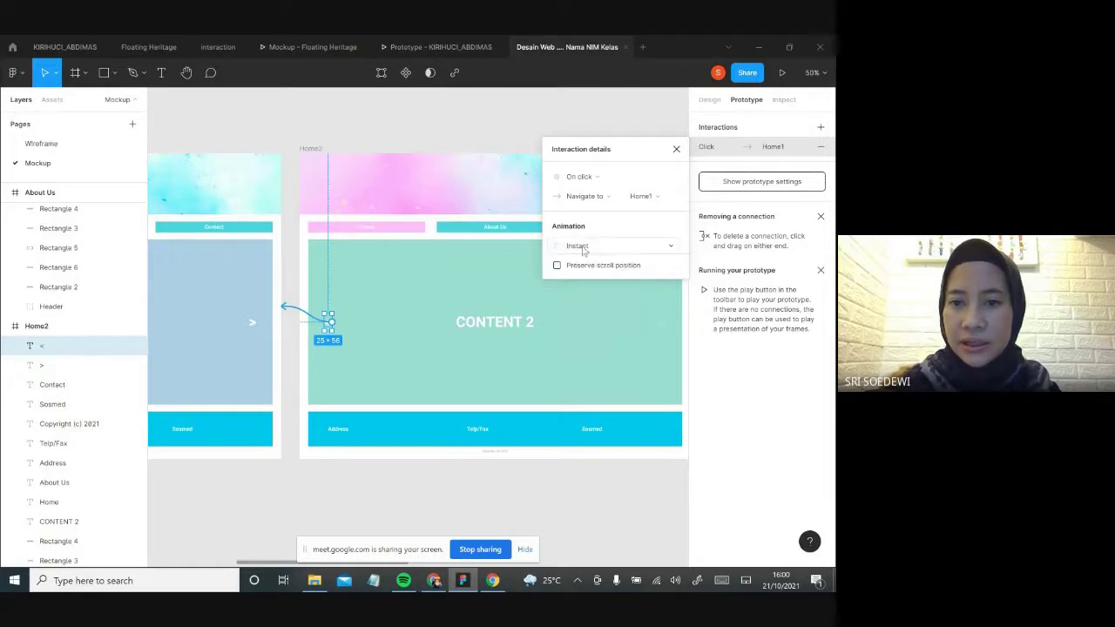
# - Check the animation options of the Home2 < arrow's interaction without changing them
pyautogui.click(593, 246)
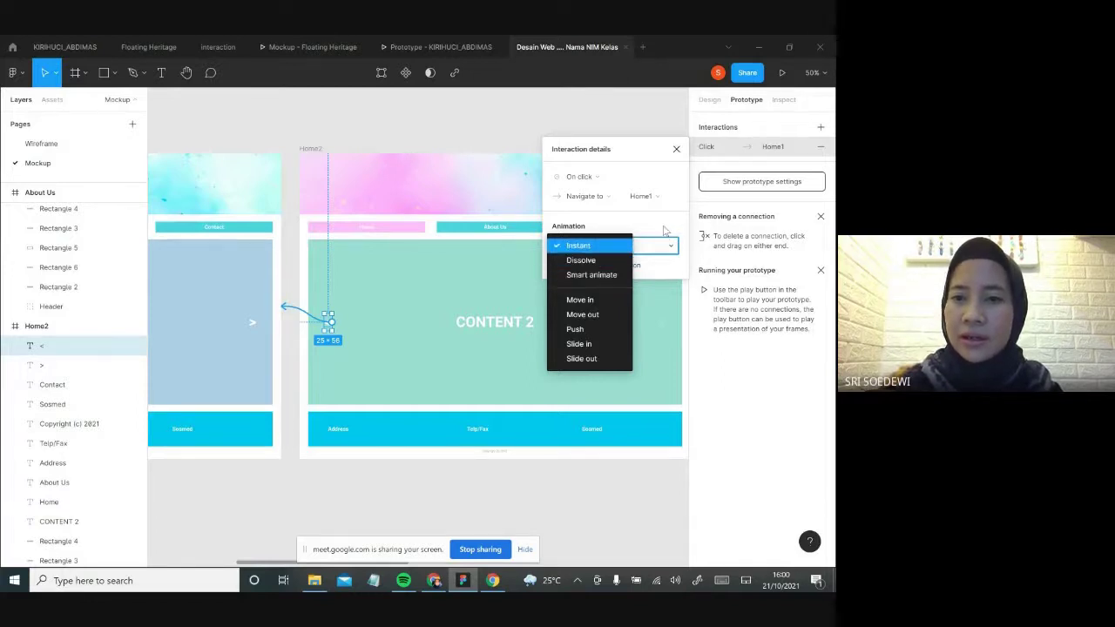
pyautogui.click(664, 229)
pyautogui.click(618, 248)
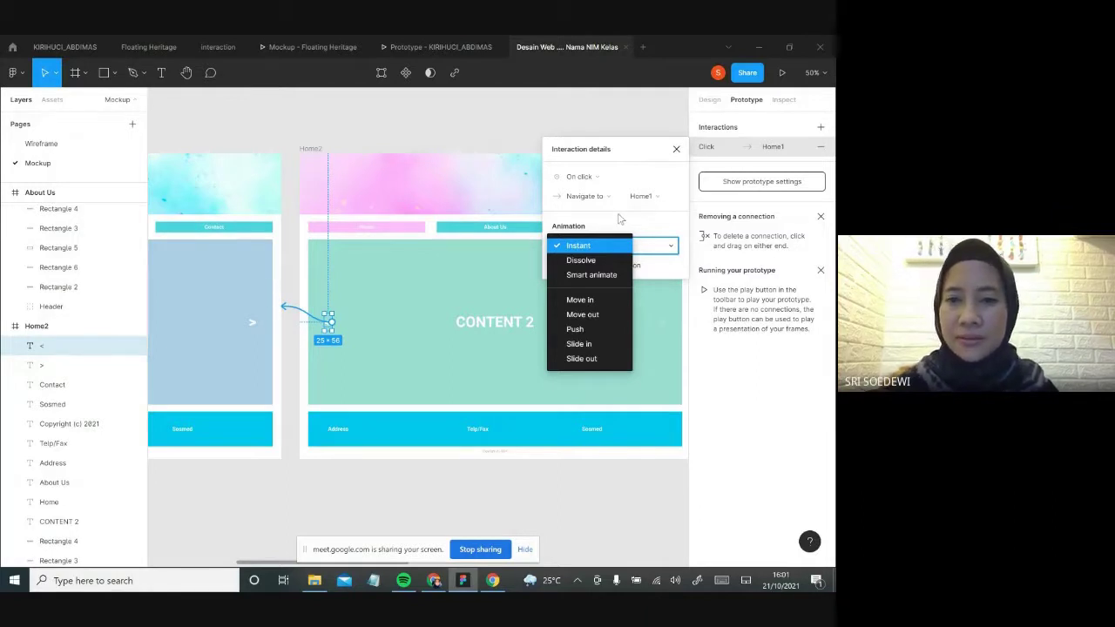
pyautogui.click(620, 219)
pyautogui.click(676, 149)
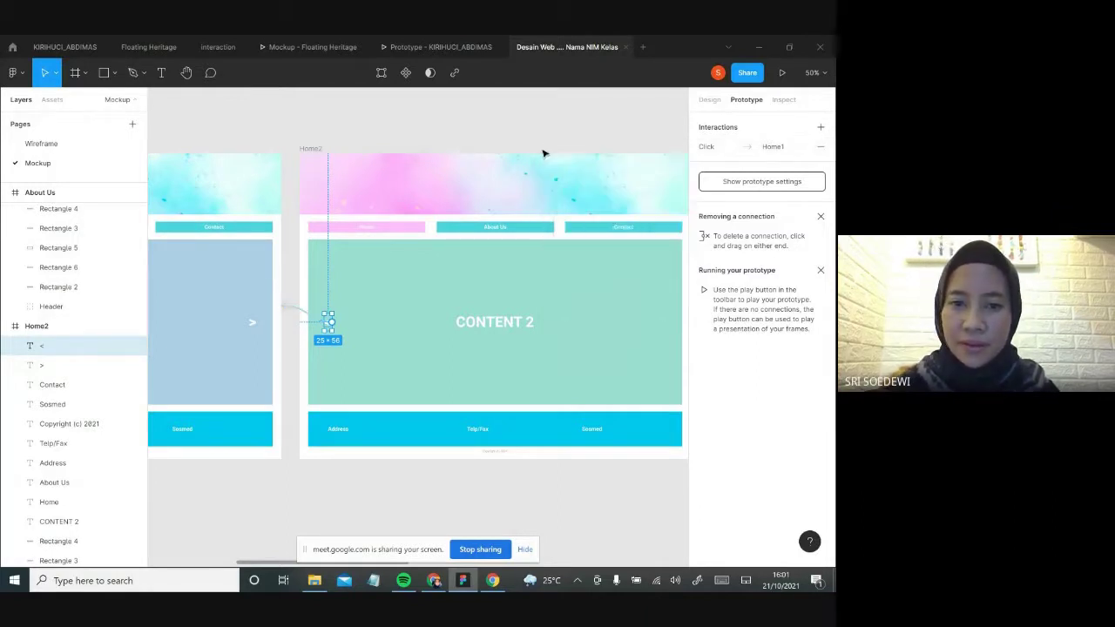
pyautogui.click(501, 135)
# - Select the About Us button rectangle in the Home1 frame's navigation bar
pyautogui.hscroll(-5, 447, 296)
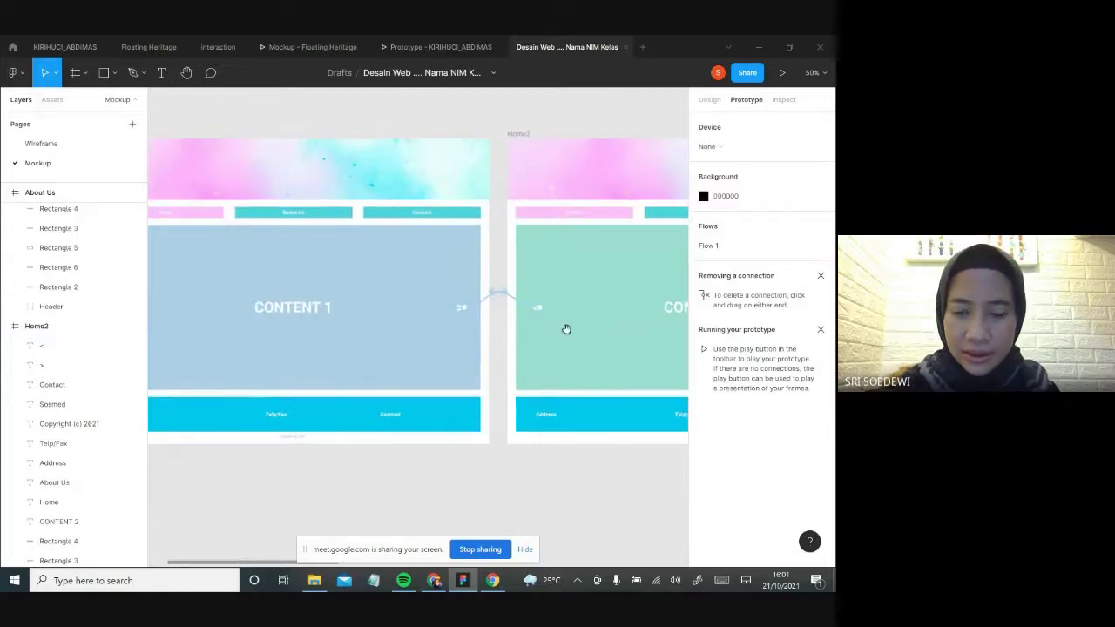
pyautogui.hscroll(-2, 523, 324)
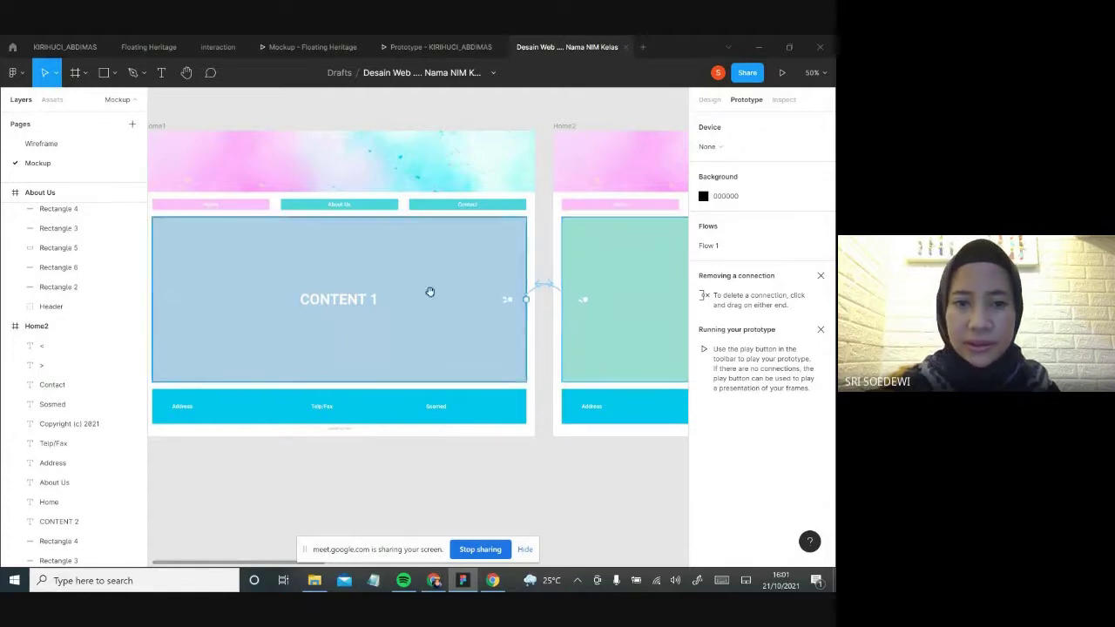
pyautogui.scroll(2, 478, 276)
pyautogui.hscroll(2, 474, 289)
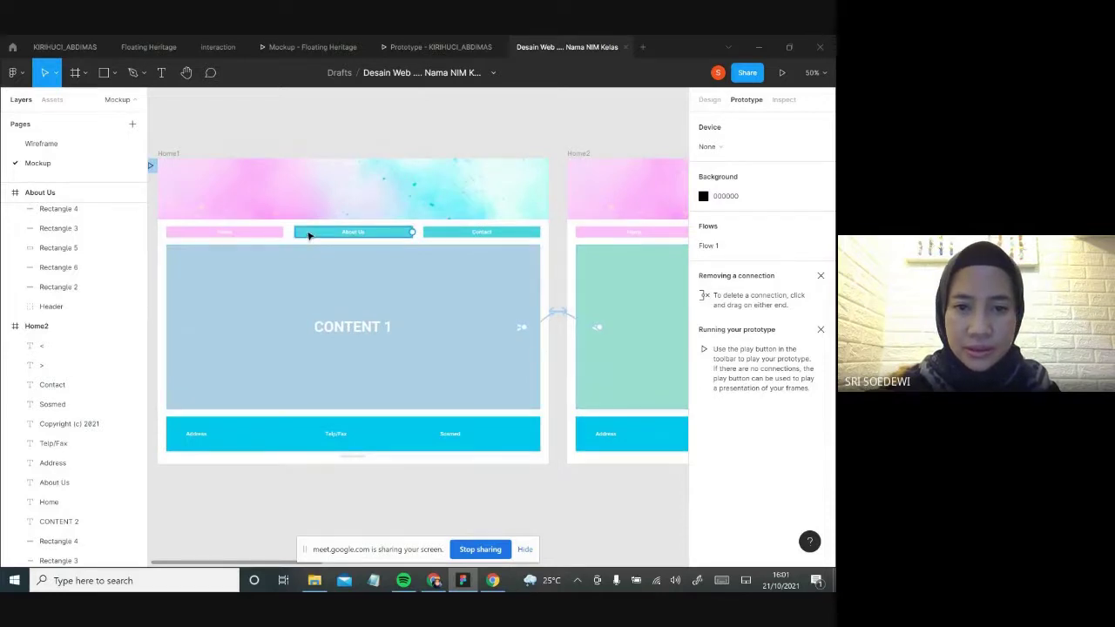
pyautogui.click(308, 233)
pyautogui.hscroll(5, 349, 251)
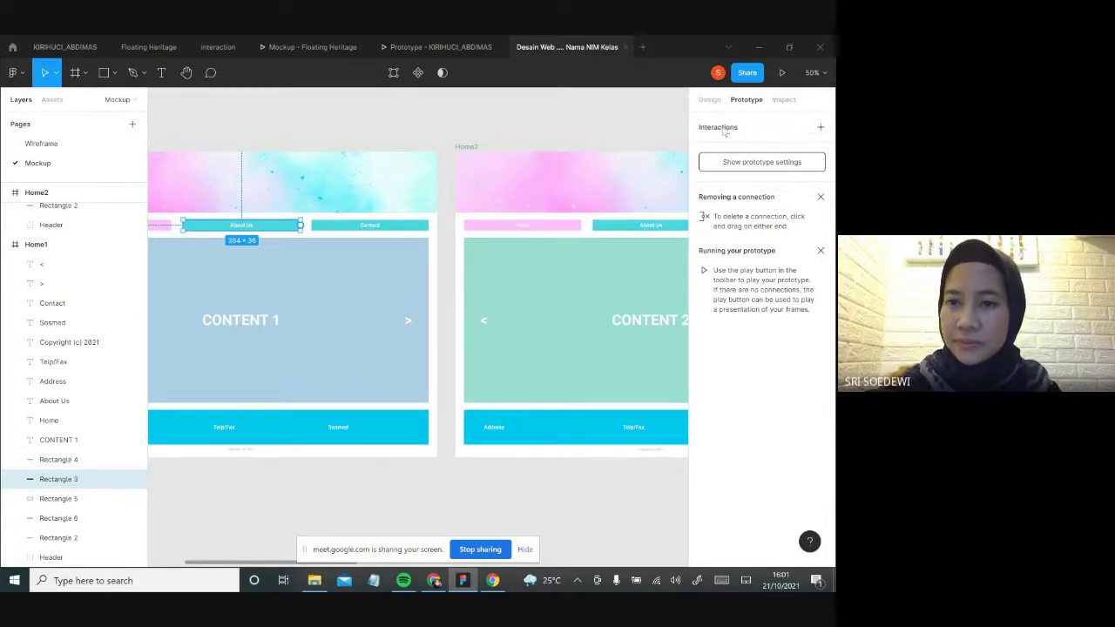
pyautogui.click(819, 131)
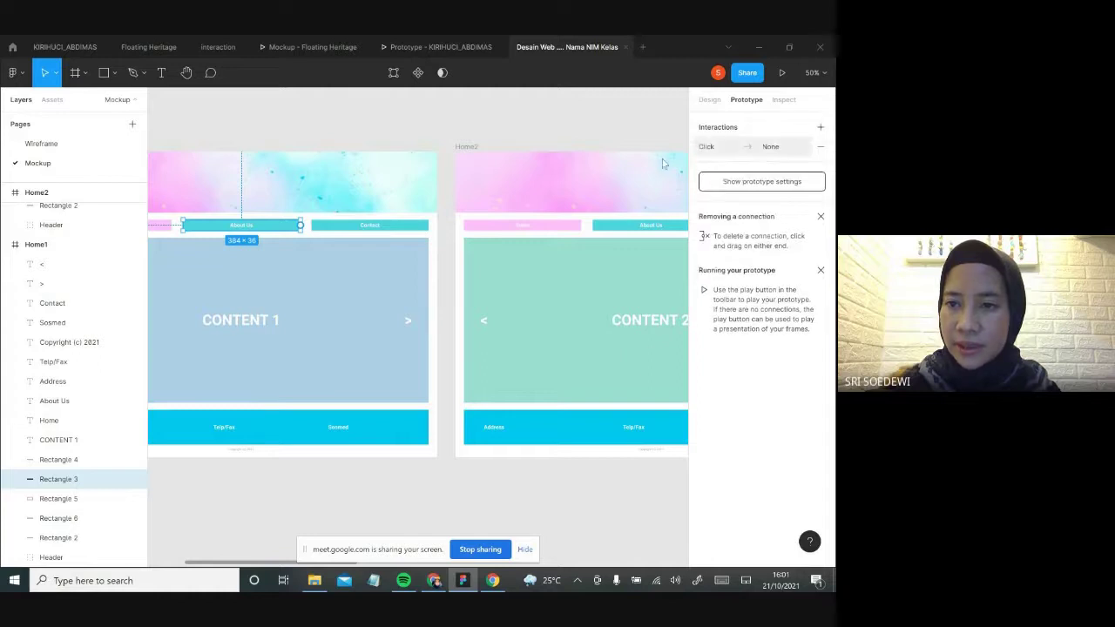
pyautogui.click(714, 150)
pyautogui.click(601, 201)
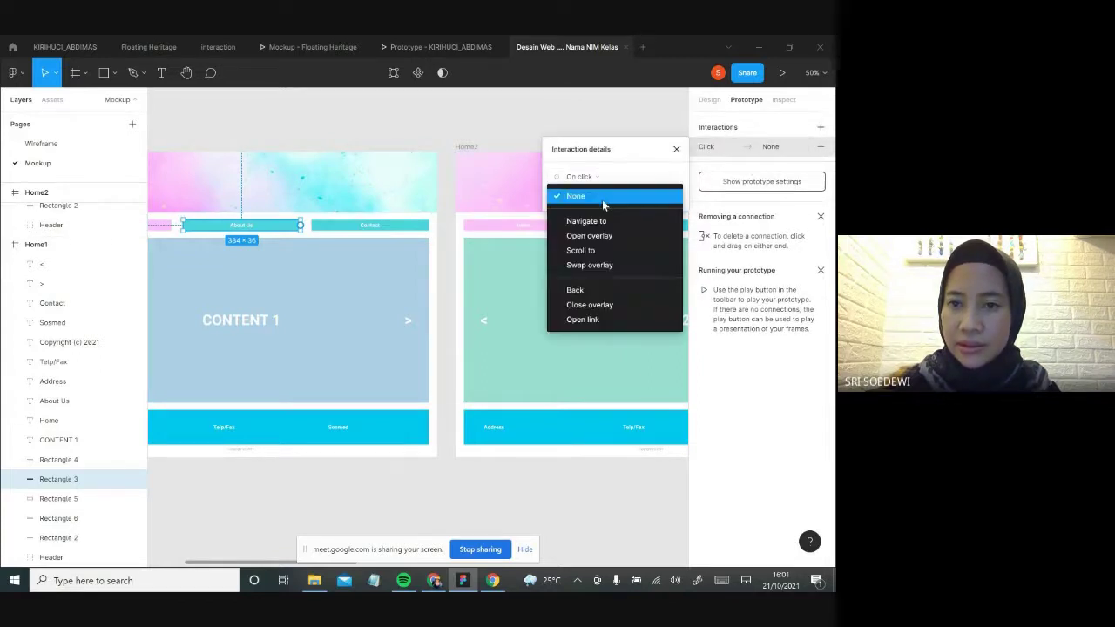
pyautogui.click(709, 164)
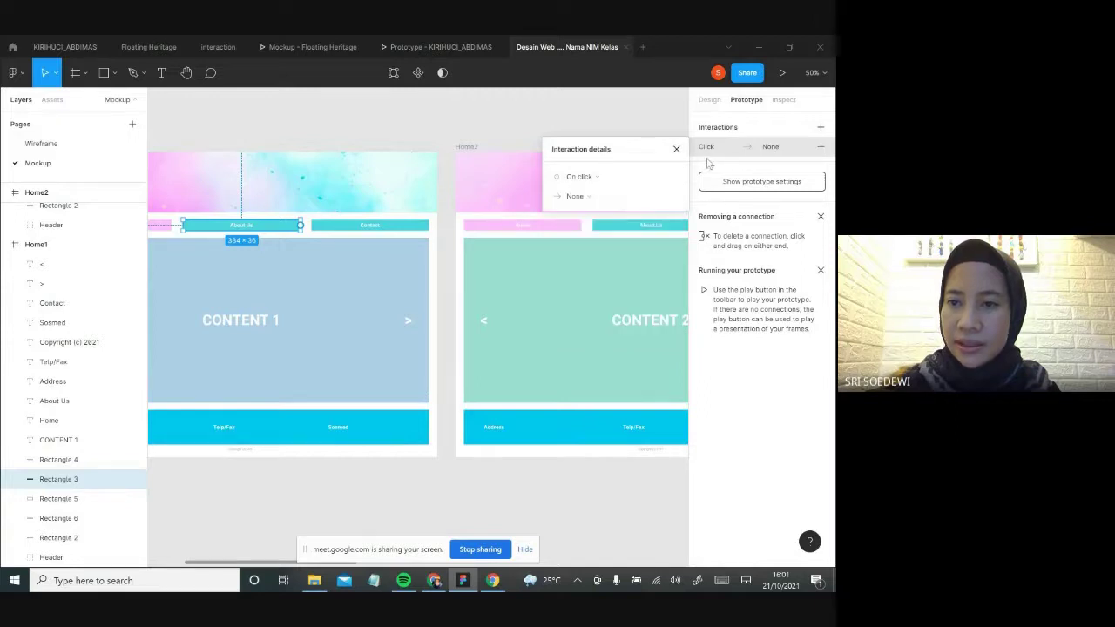
pyautogui.click(676, 149)
pyautogui.click(821, 146)
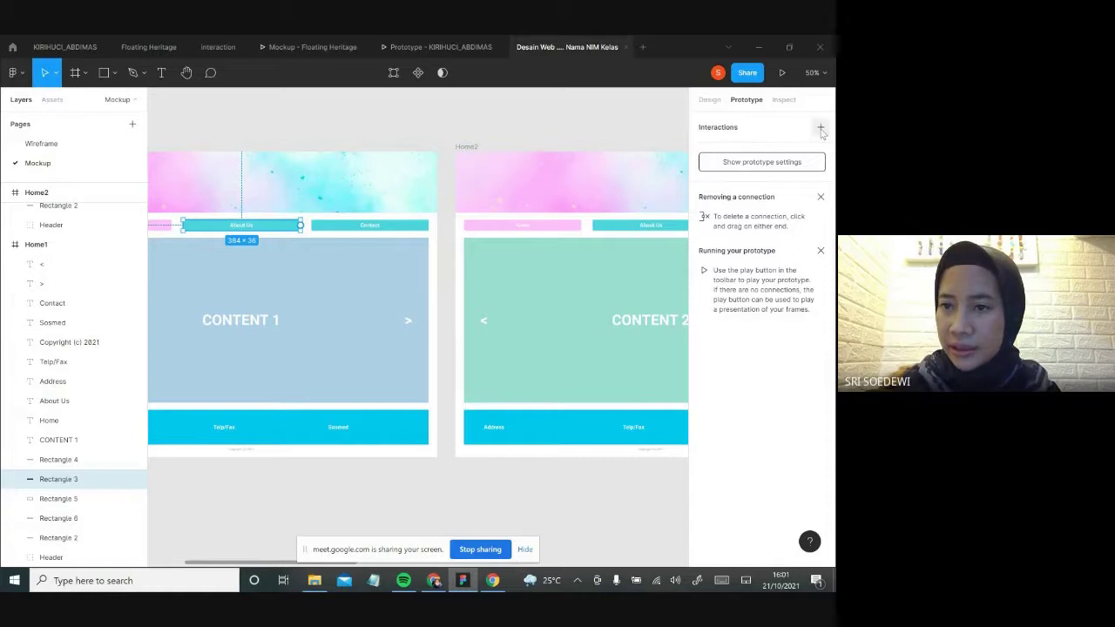
# - Add an on-click interaction to Home1's About Us button that navigates to the About Us frame, keeping the Instant animation
pyautogui.click(820, 128)
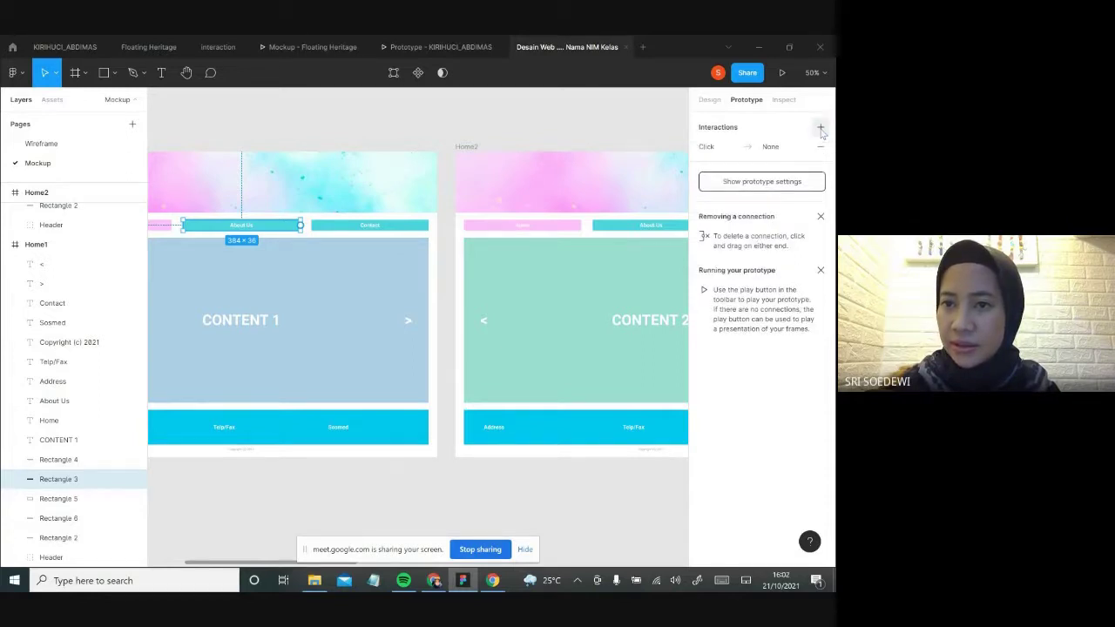
pyautogui.click(715, 152)
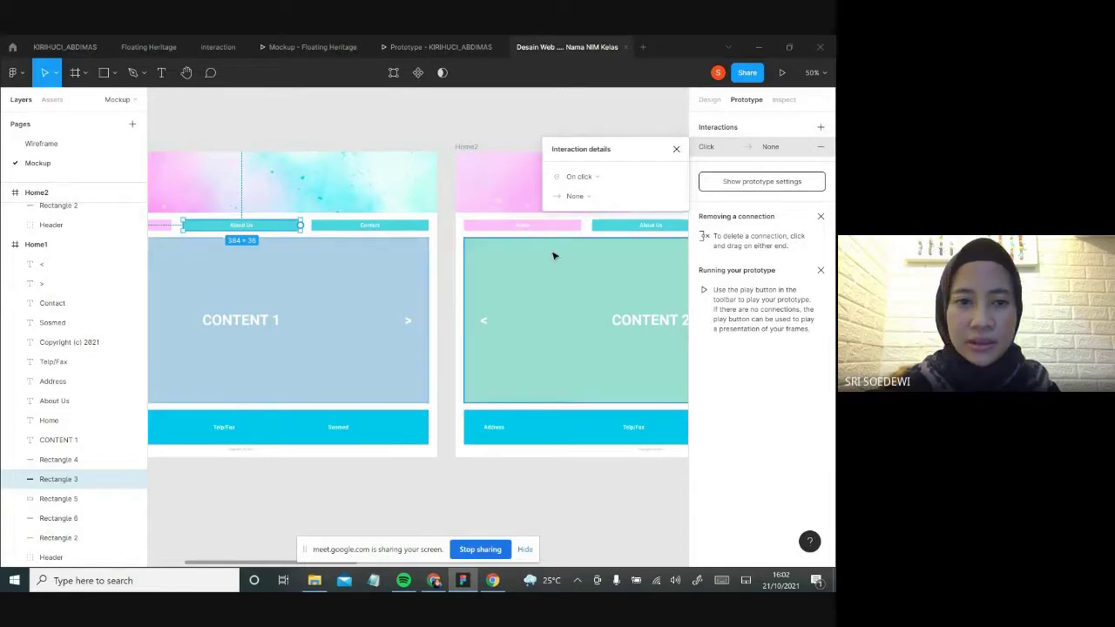
pyautogui.click(588, 199)
pyautogui.click(582, 221)
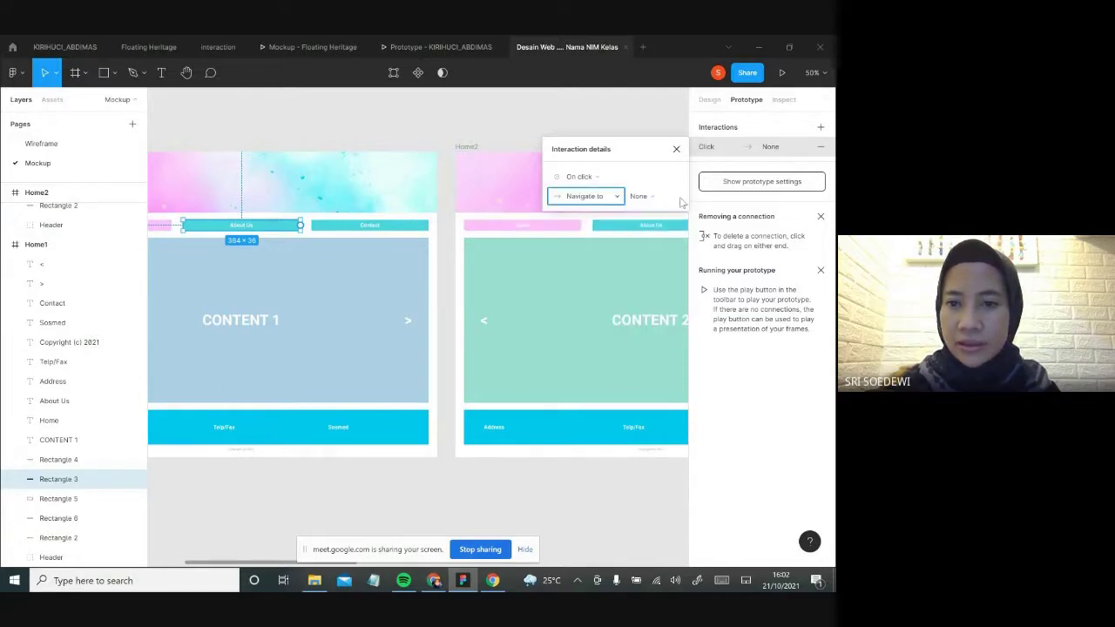
pyautogui.click(646, 197)
pyautogui.click(676, 199)
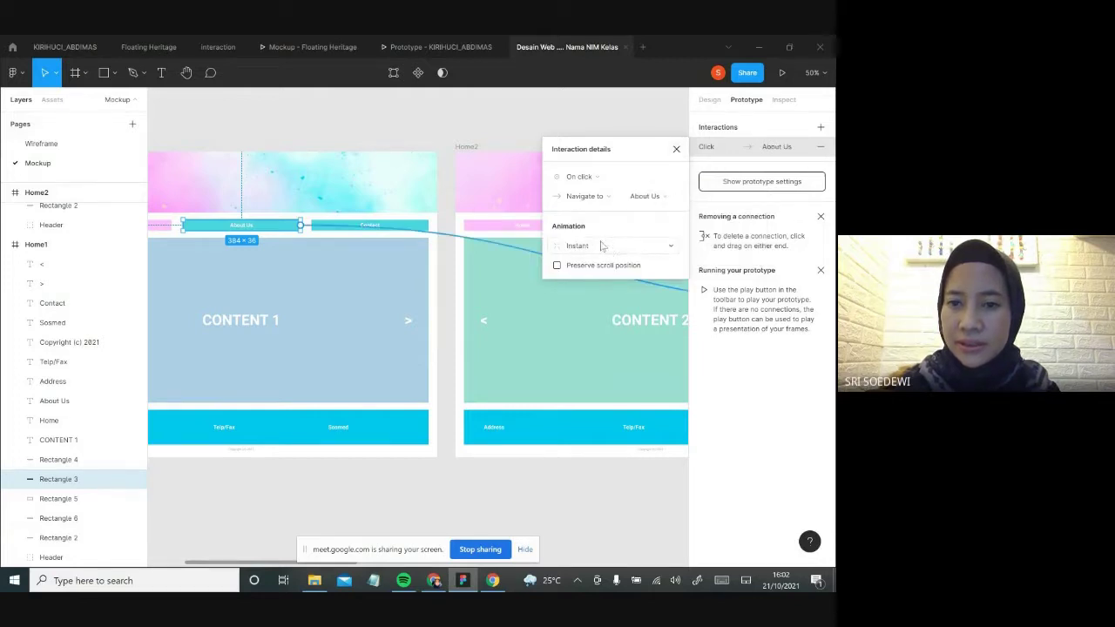
pyautogui.click(676, 149)
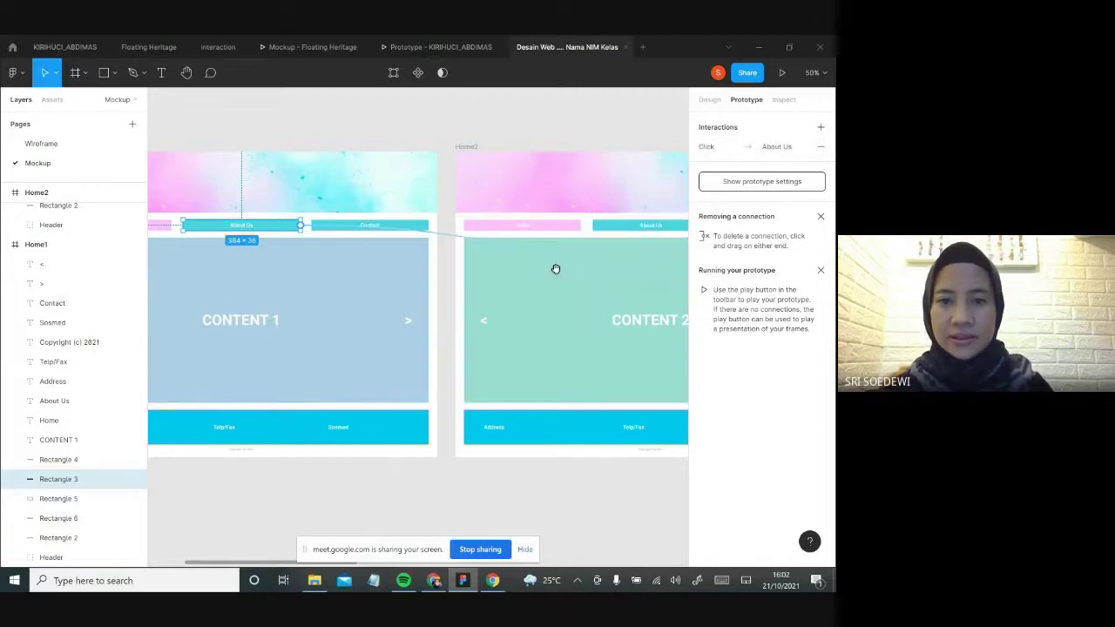
# - Make the Contact button in the Home1 frame navigate to the Contact Us frame on click
pyautogui.moveTo(556, 268); pyautogui.dragTo(476, 276)
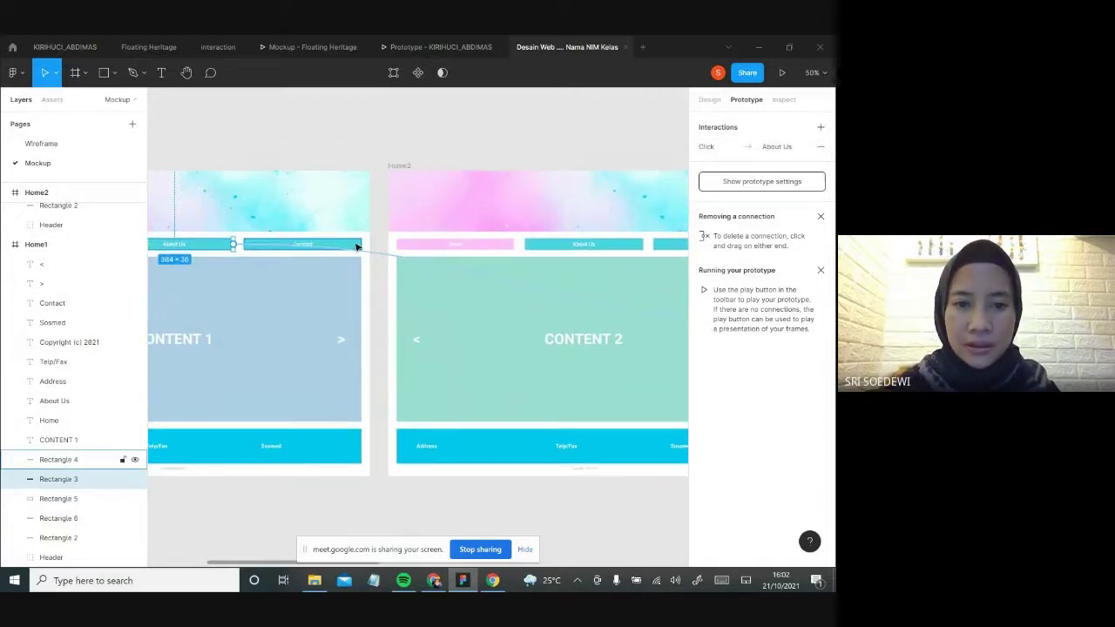
pyautogui.click(356, 248)
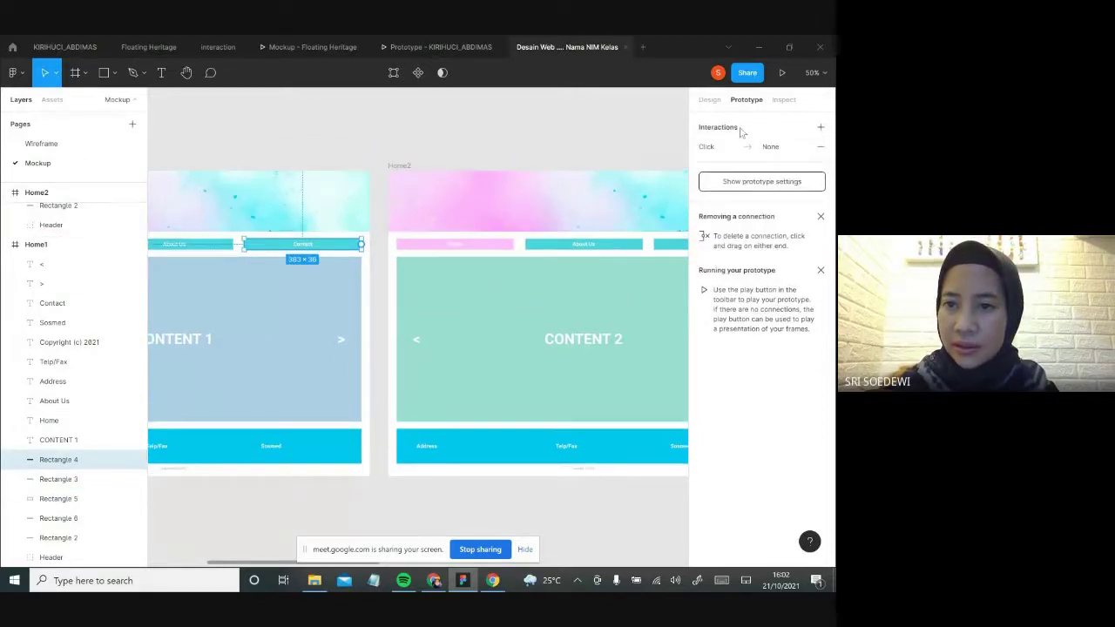
pyautogui.click(723, 150)
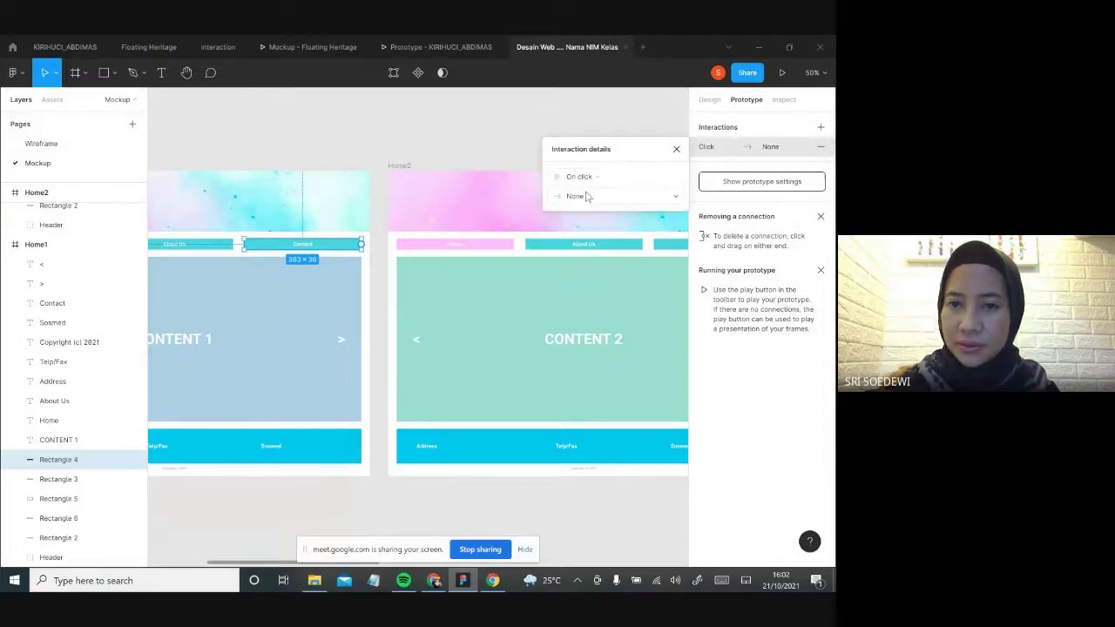
pyautogui.click(587, 197)
pyautogui.click(586, 219)
pyautogui.click(649, 197)
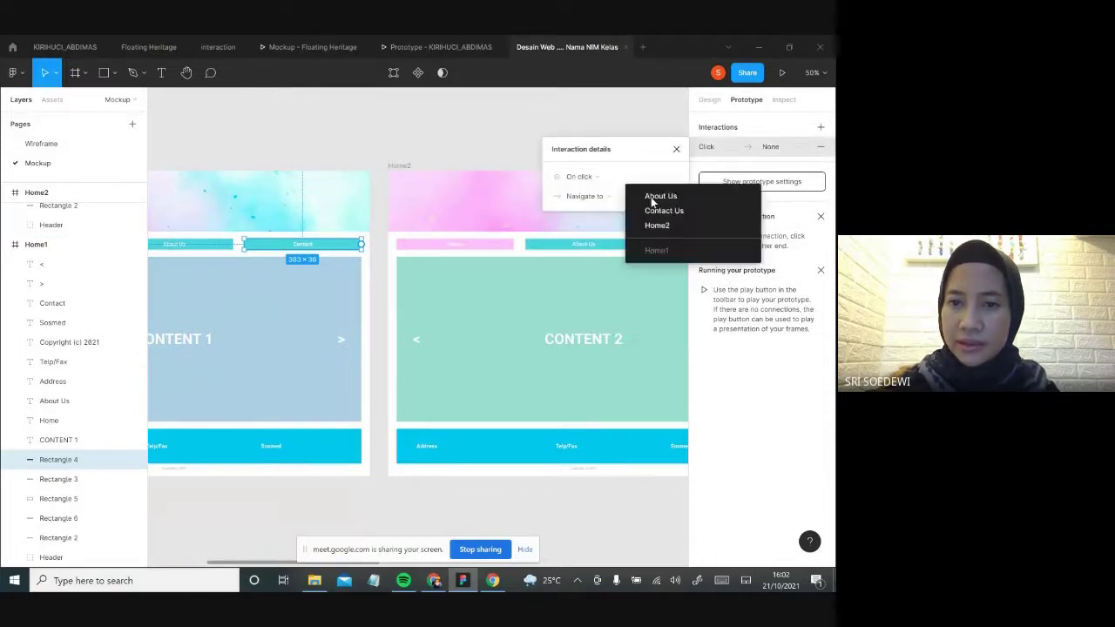
pyautogui.click(660, 212)
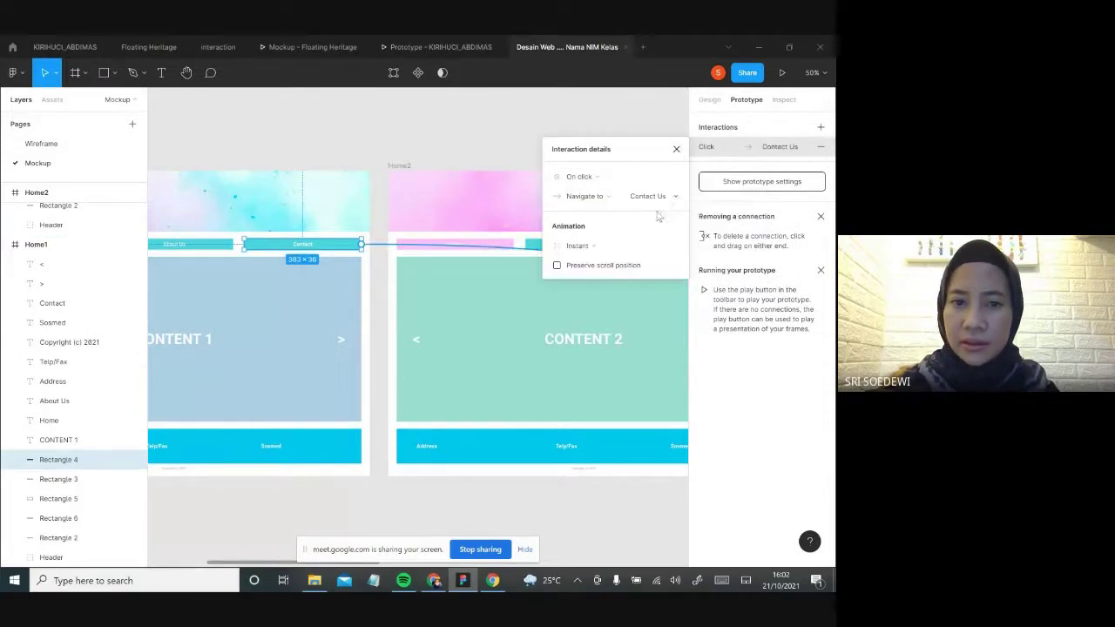
pyautogui.click(676, 149)
# - Make the About Us button in the Home2 frame navigate to the About Us frame on click
pyautogui.hscroll(3, 361, 264)
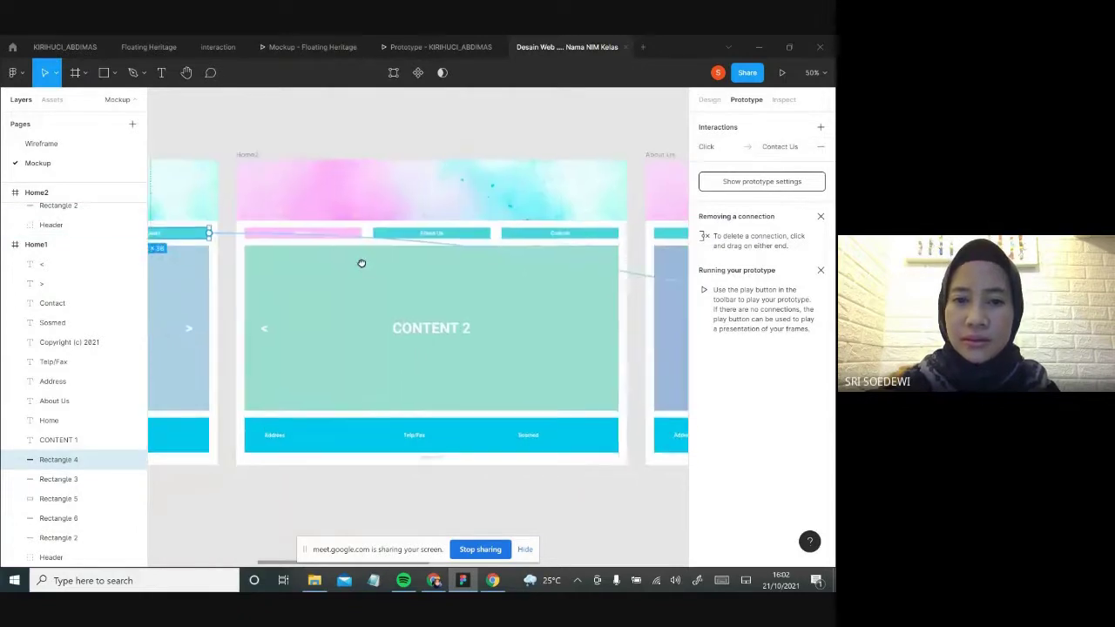
pyautogui.click(472, 235)
pyautogui.moveTo(490, 234); pyautogui.dragTo(633, 180)
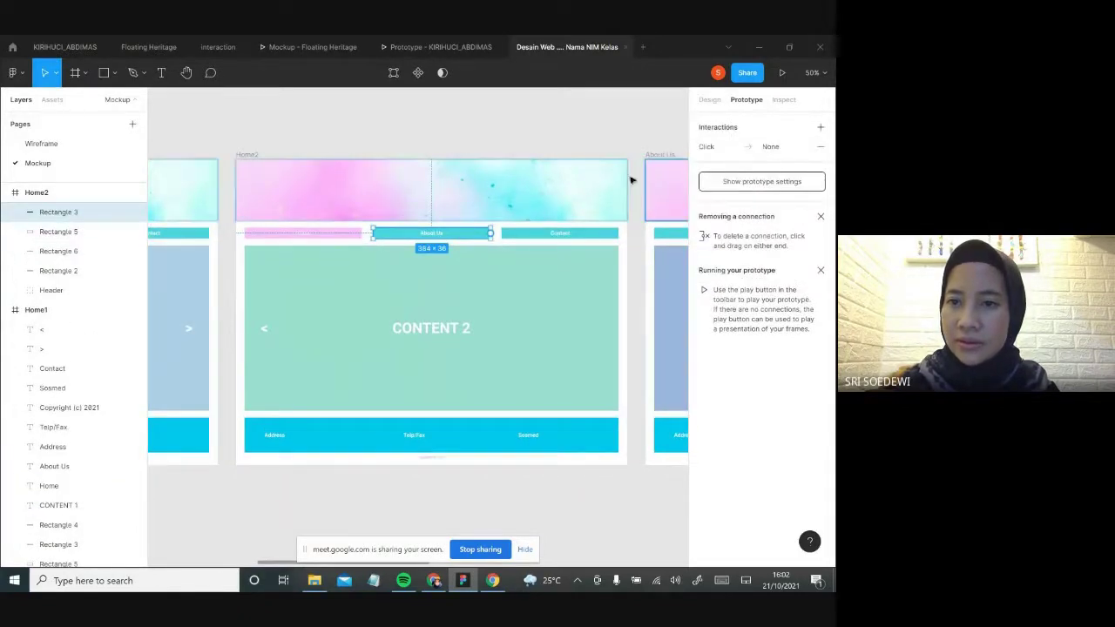
pyautogui.click(718, 148)
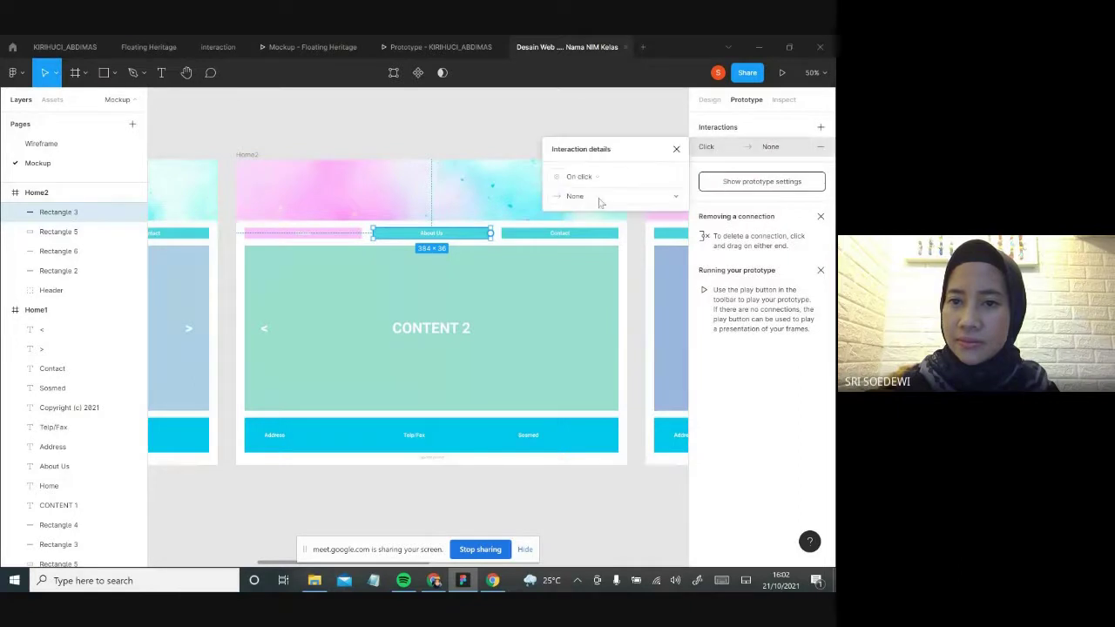
pyautogui.click(600, 200)
pyautogui.click(593, 221)
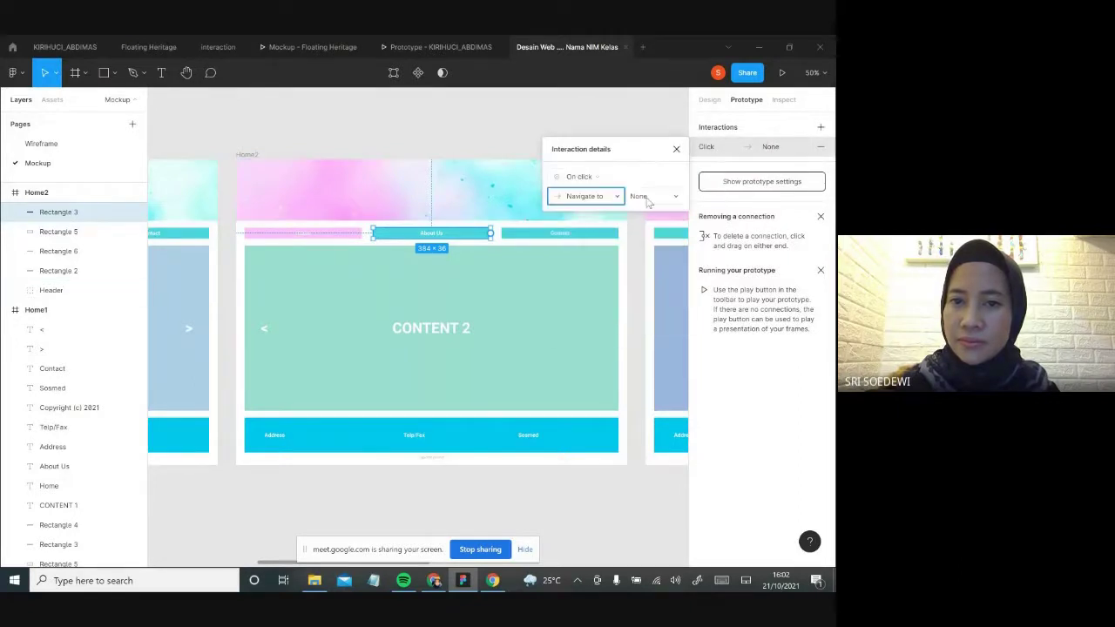
pyautogui.click(645, 195)
pyautogui.click(661, 196)
pyautogui.click(676, 149)
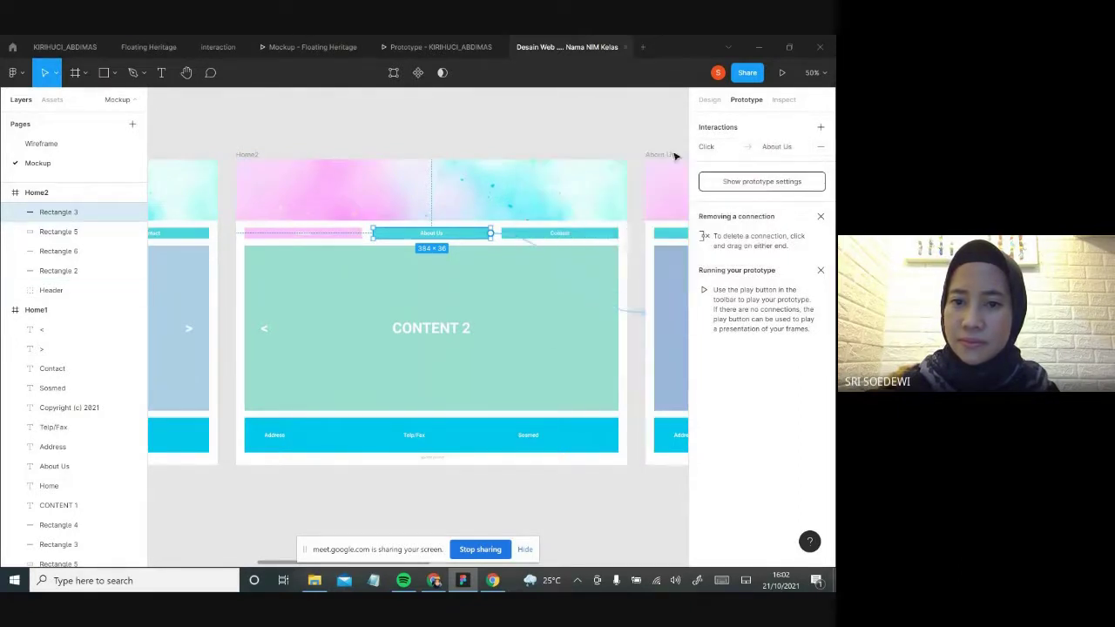
# - Make the Contact button in the Home2 frame navigate to the Contact Us frame on click
pyautogui.hscroll(5, 616, 237)
pyautogui.click(357, 228)
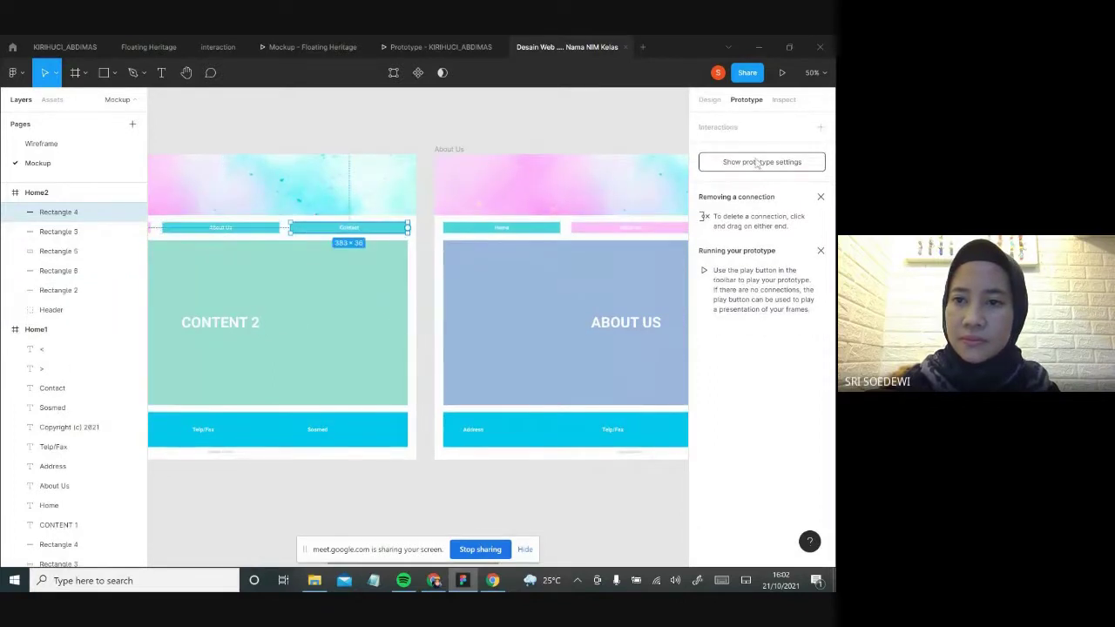
pyautogui.click(732, 132)
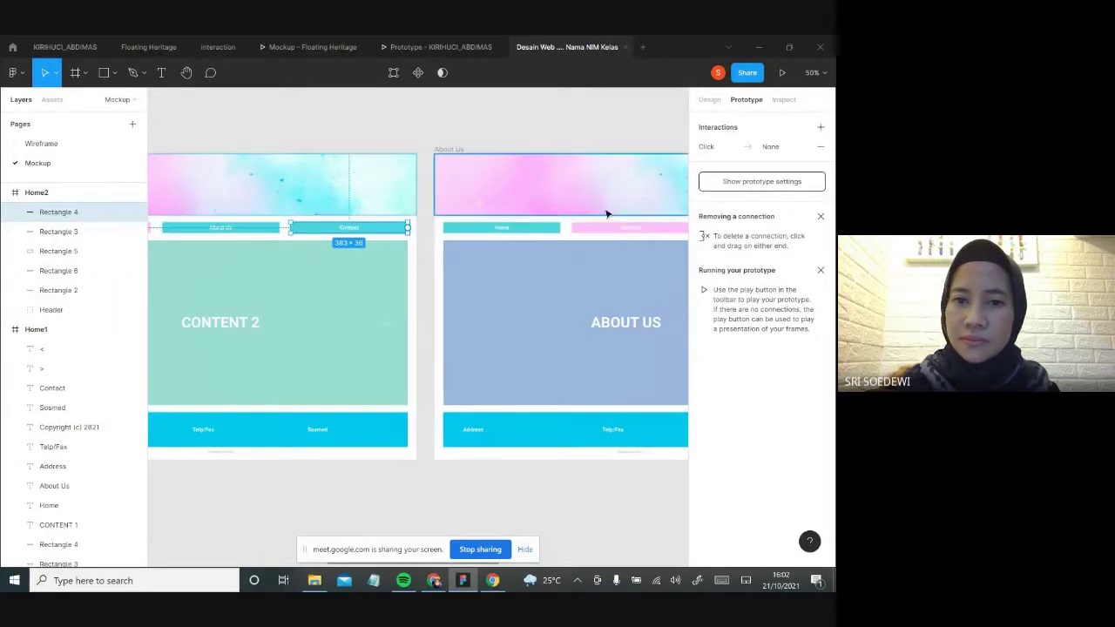
pyautogui.click(710, 148)
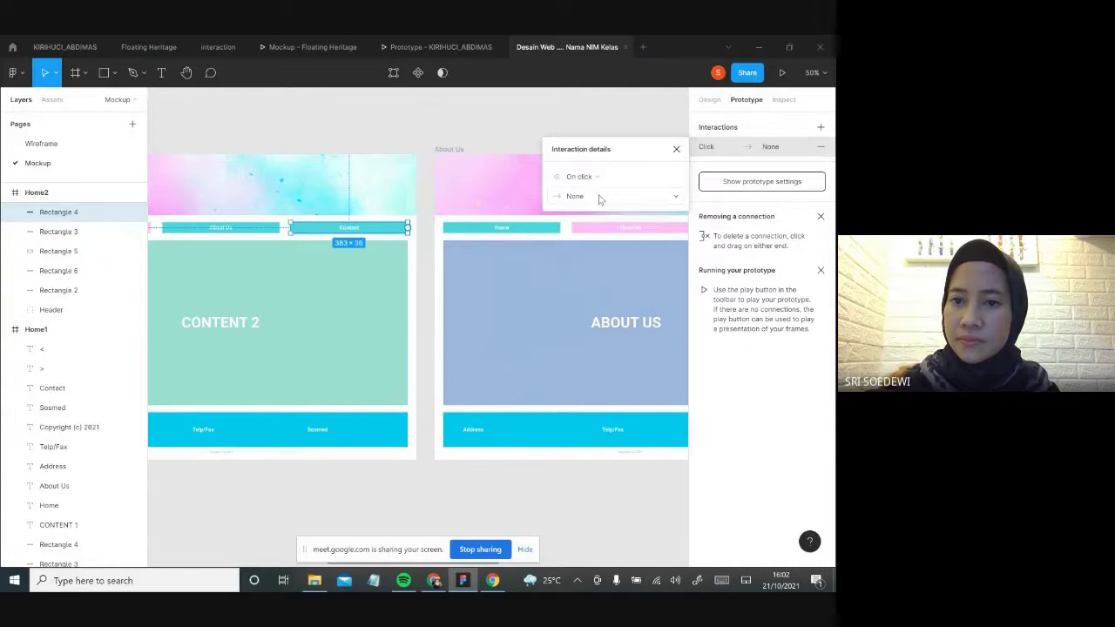
pyautogui.click(600, 197)
pyautogui.click(585, 218)
pyautogui.click(645, 197)
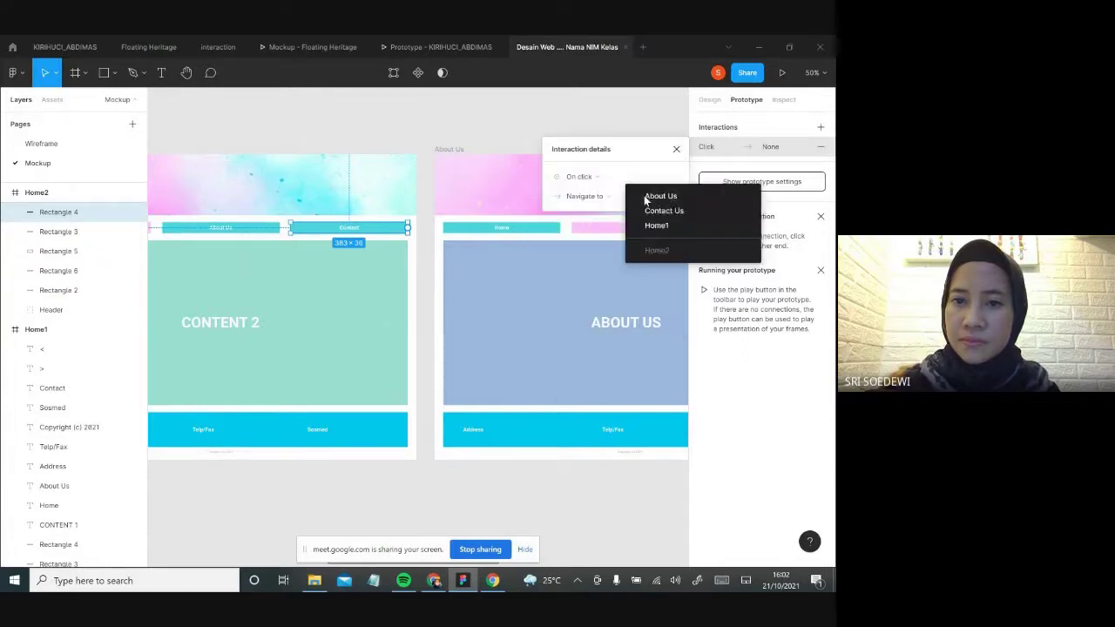
pyautogui.click(662, 211)
pyautogui.click(676, 149)
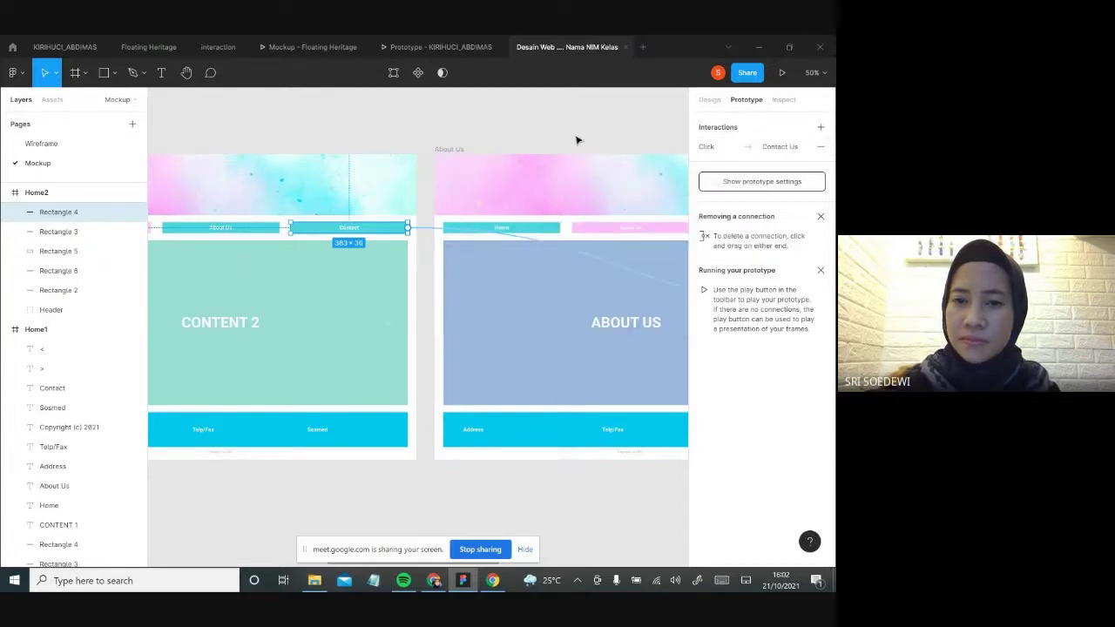
pyautogui.click(576, 140)
# - Add an on-click interaction to the About Us frame's Home button that navigates to Home1
pyautogui.moveTo(610, 264); pyautogui.dragTo(360, 259)
pyautogui.click(306, 224)
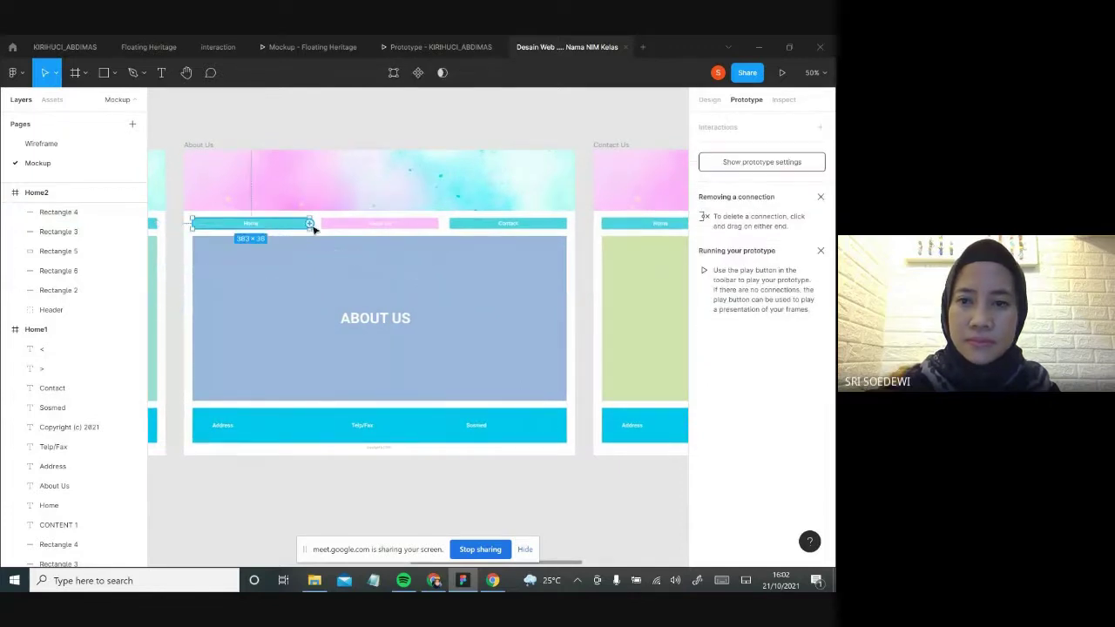
pyautogui.click(718, 127)
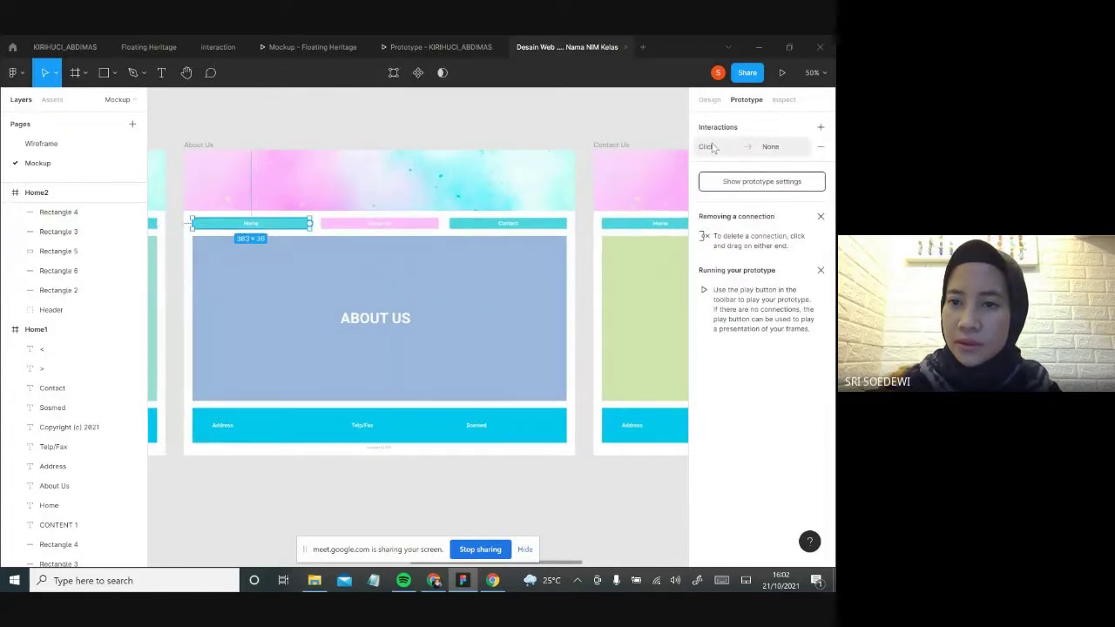
pyautogui.click(713, 148)
pyautogui.click(597, 176)
pyautogui.click(598, 176)
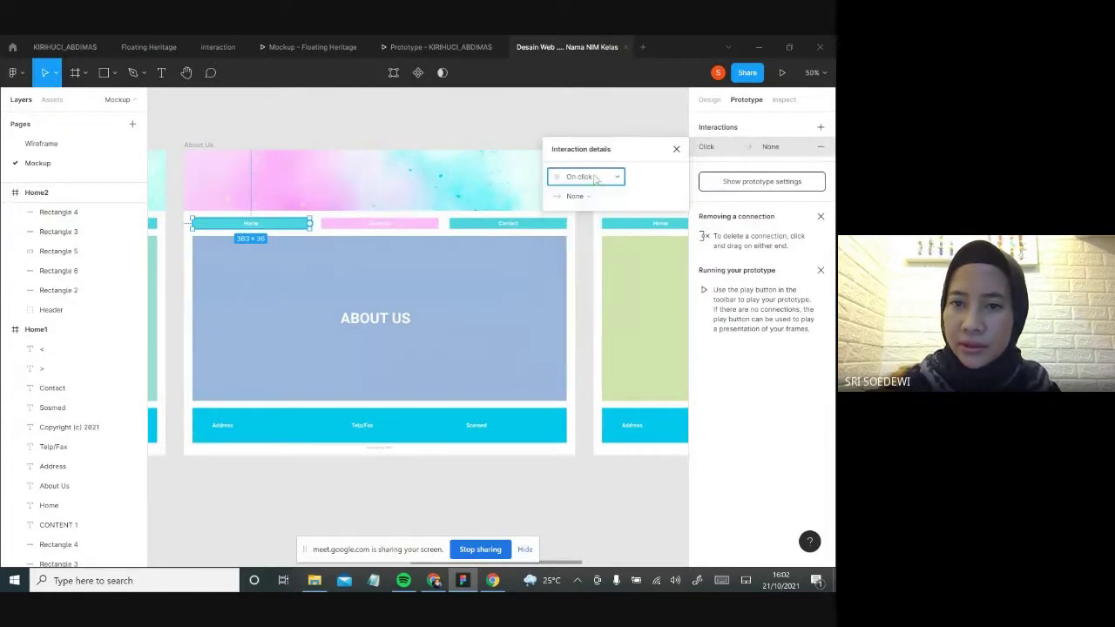
pyautogui.click(590, 199)
pyautogui.click(595, 222)
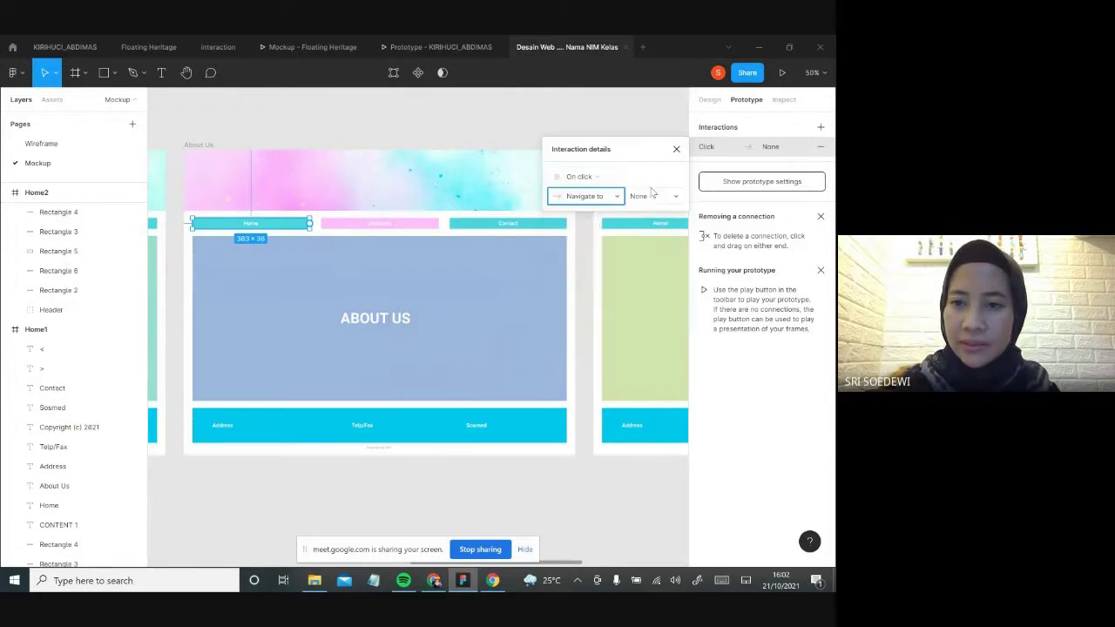
pyautogui.click(667, 195)
pyautogui.click(649, 210)
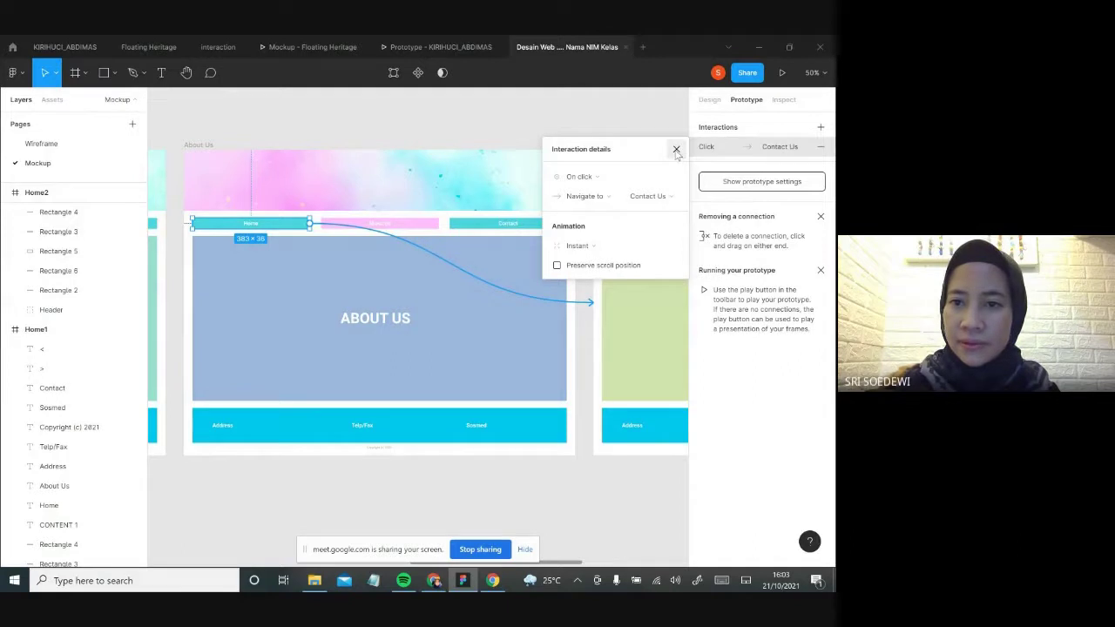
pyautogui.click(652, 196)
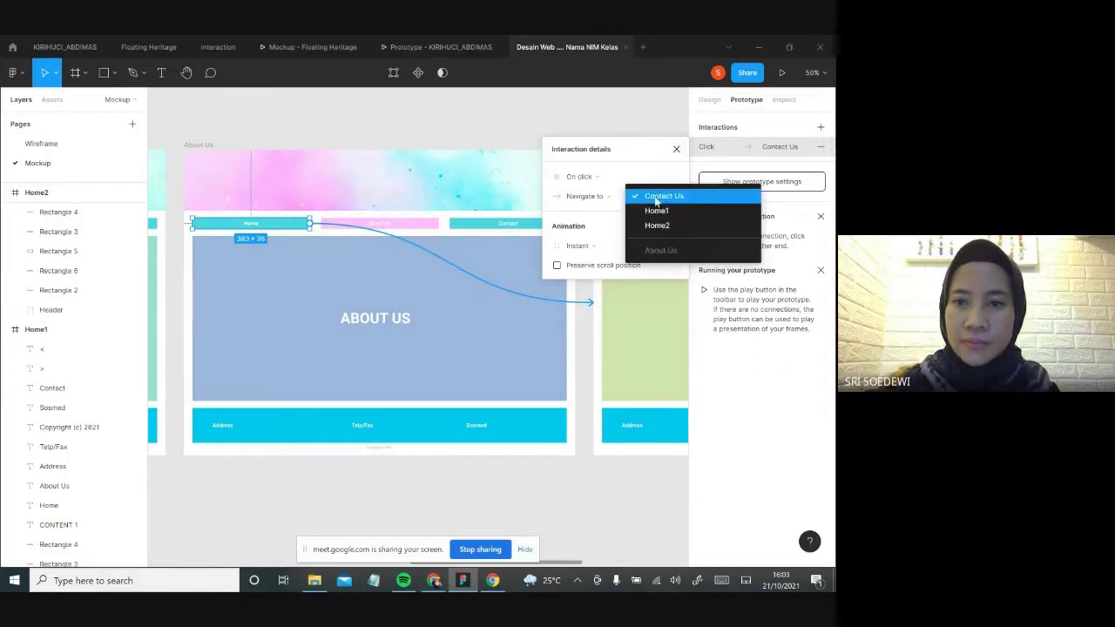
pyautogui.click(657, 212)
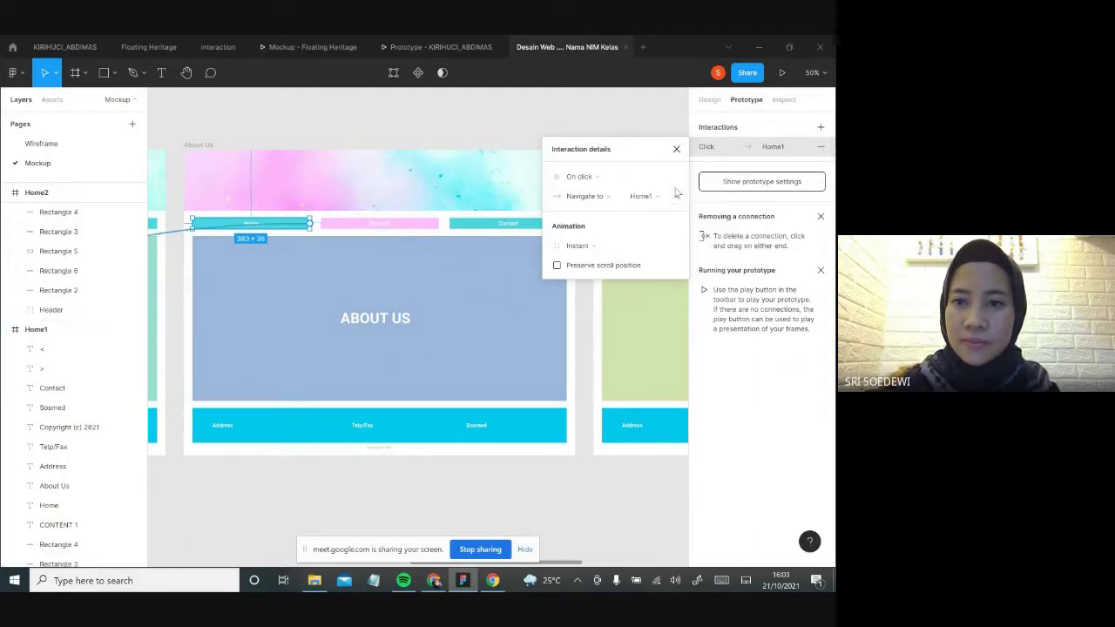
pyautogui.click(677, 150)
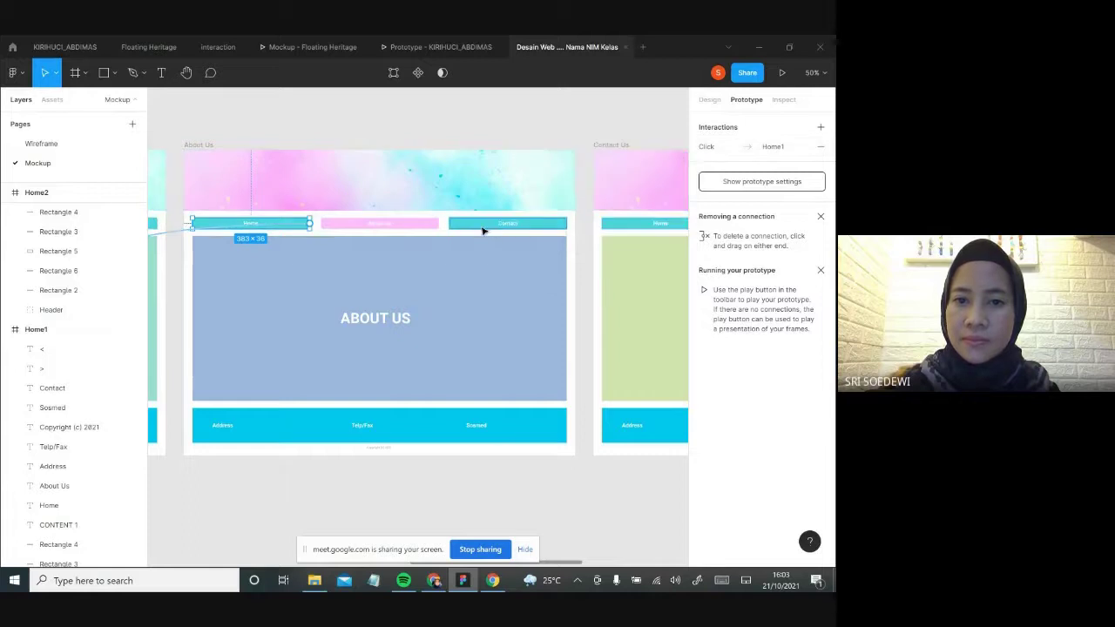
# - Make the Contact button in the About Us frame navigate to the Contact Us frame on click
pyautogui.click(501, 223)
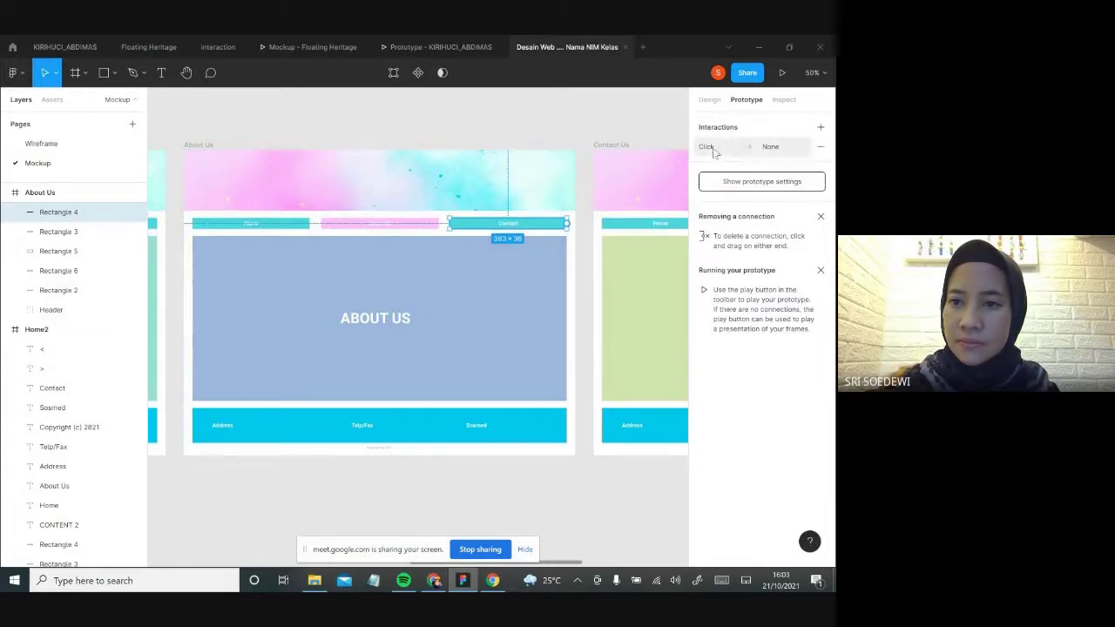
pyautogui.click(714, 149)
pyautogui.click(617, 190)
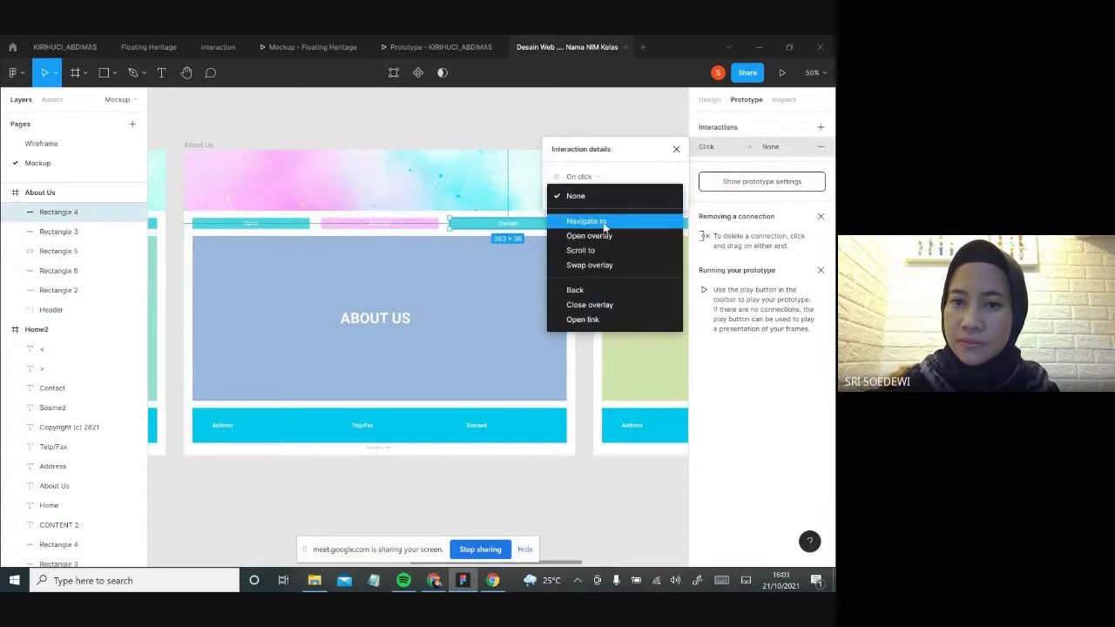
pyautogui.click(610, 220)
pyautogui.click(649, 196)
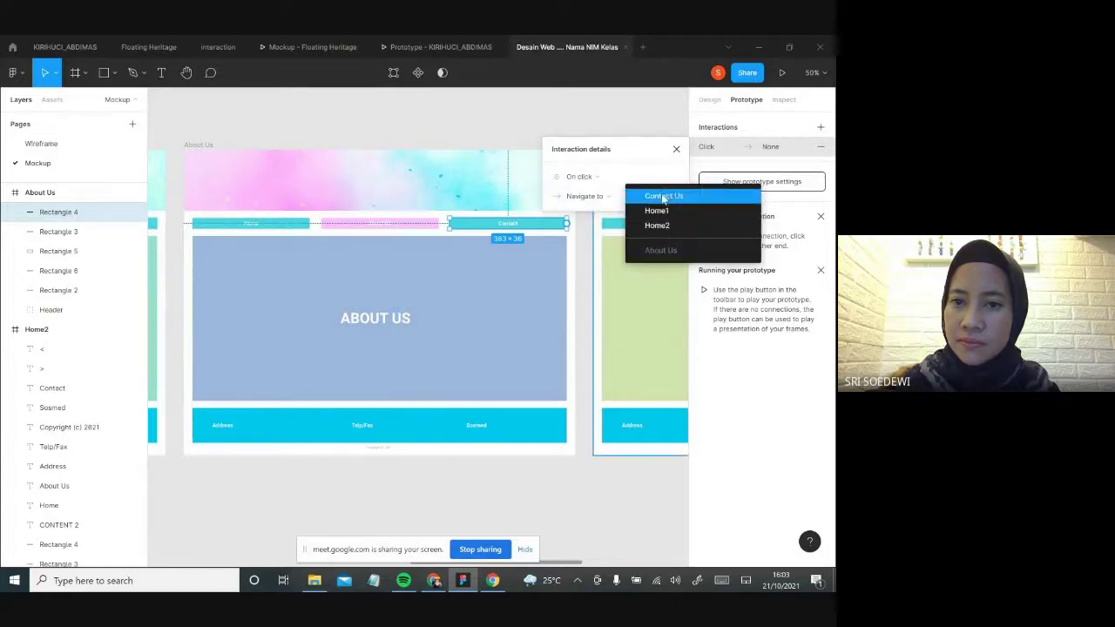
pyautogui.click(664, 195)
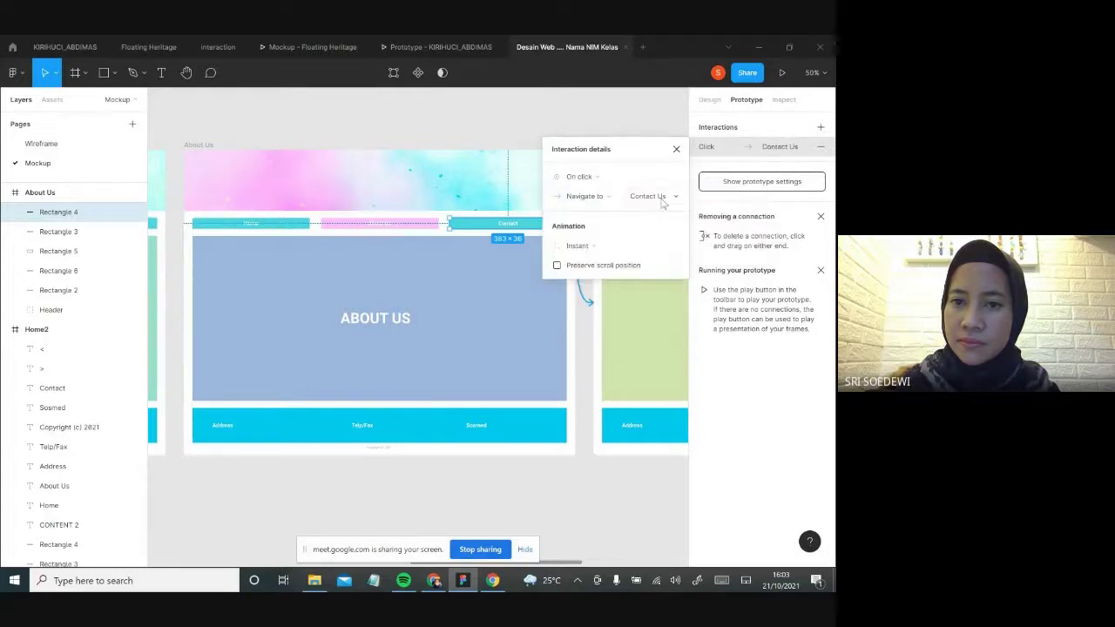
pyautogui.click(676, 149)
pyautogui.click(543, 139)
# - Make the Home button in the Contact Us frame navigate to the Home1 frame on click
pyautogui.moveTo(623, 229); pyautogui.dragTo(326, 222)
pyautogui.click(395, 196)
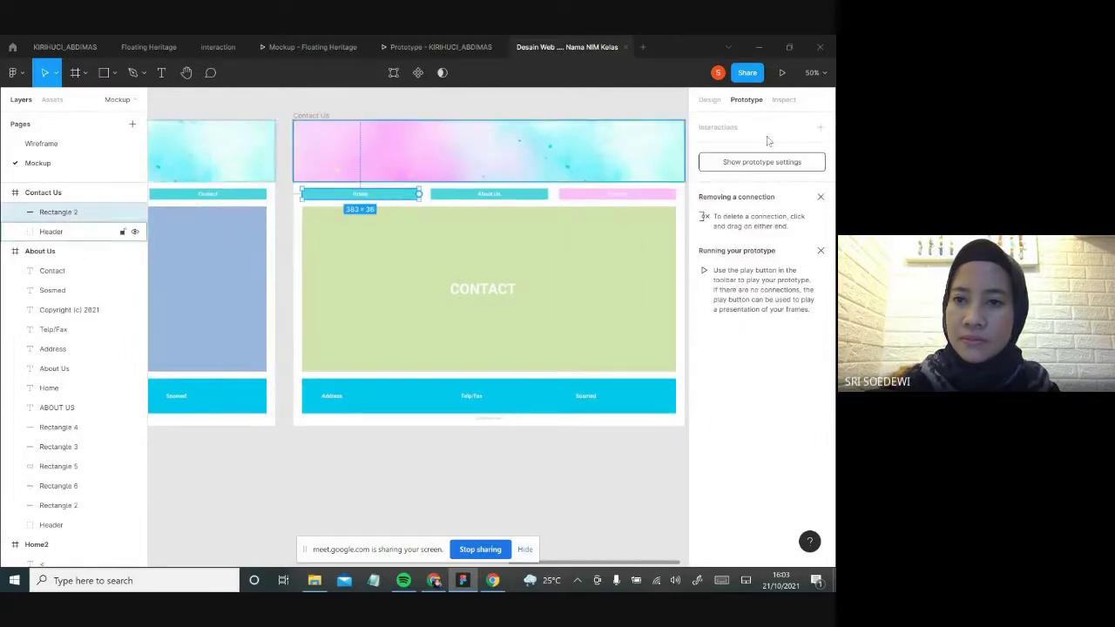
pyautogui.click(723, 130)
pyautogui.click(714, 150)
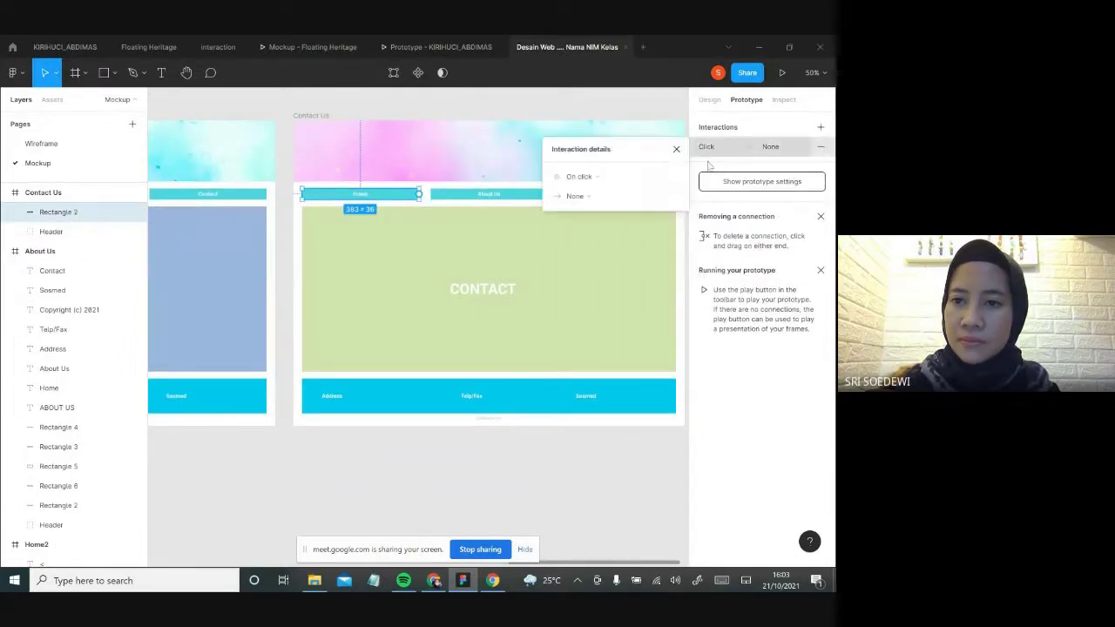
pyautogui.click(585, 199)
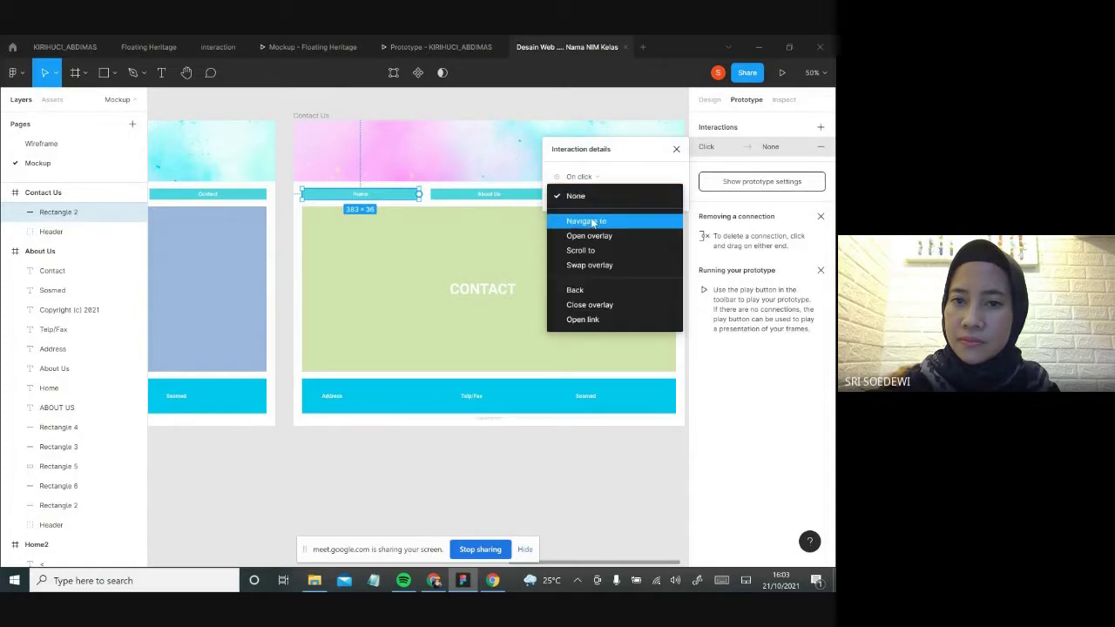
pyautogui.click(587, 220)
pyautogui.click(641, 196)
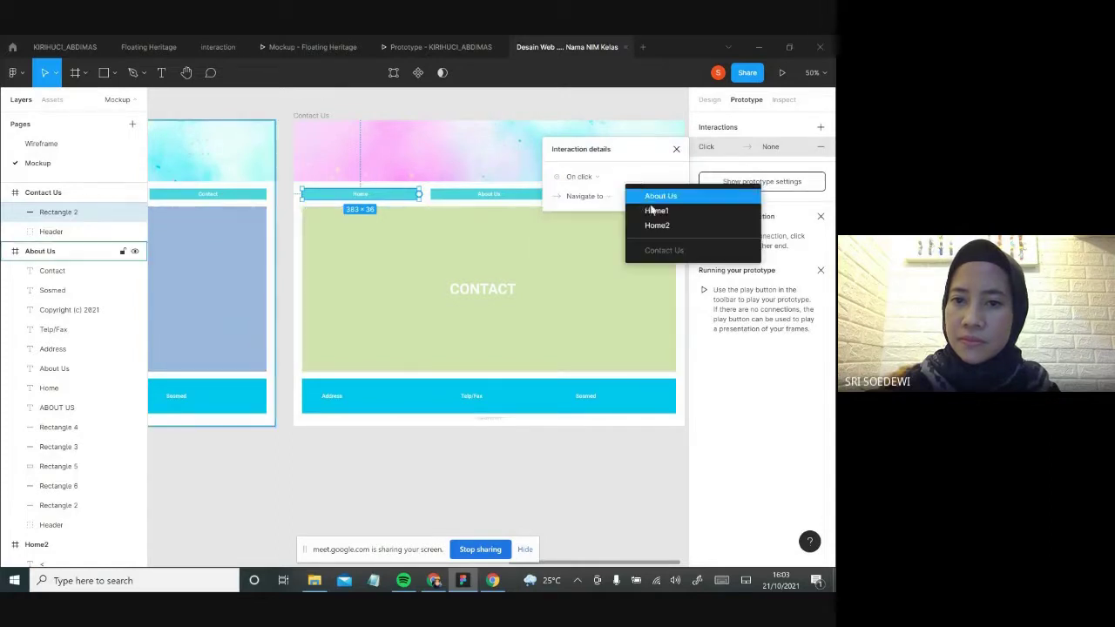
pyautogui.click(661, 213)
pyautogui.click(676, 150)
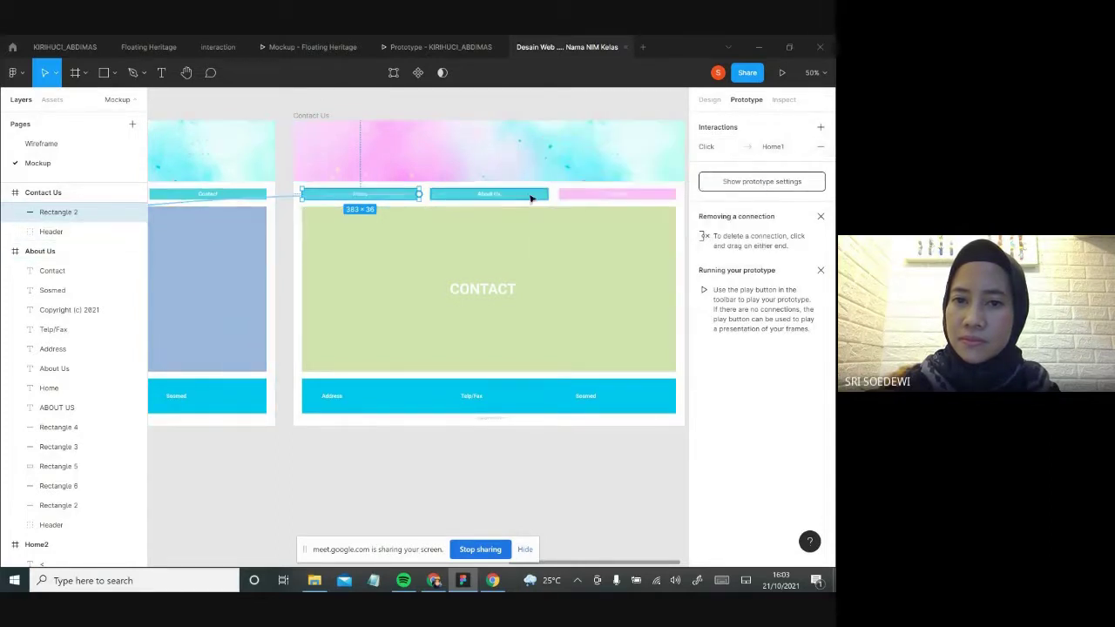
# - Make the About Us button in the Contact Us frame navigate to the About Us frame on click
pyautogui.click(530, 194)
pyautogui.click(820, 127)
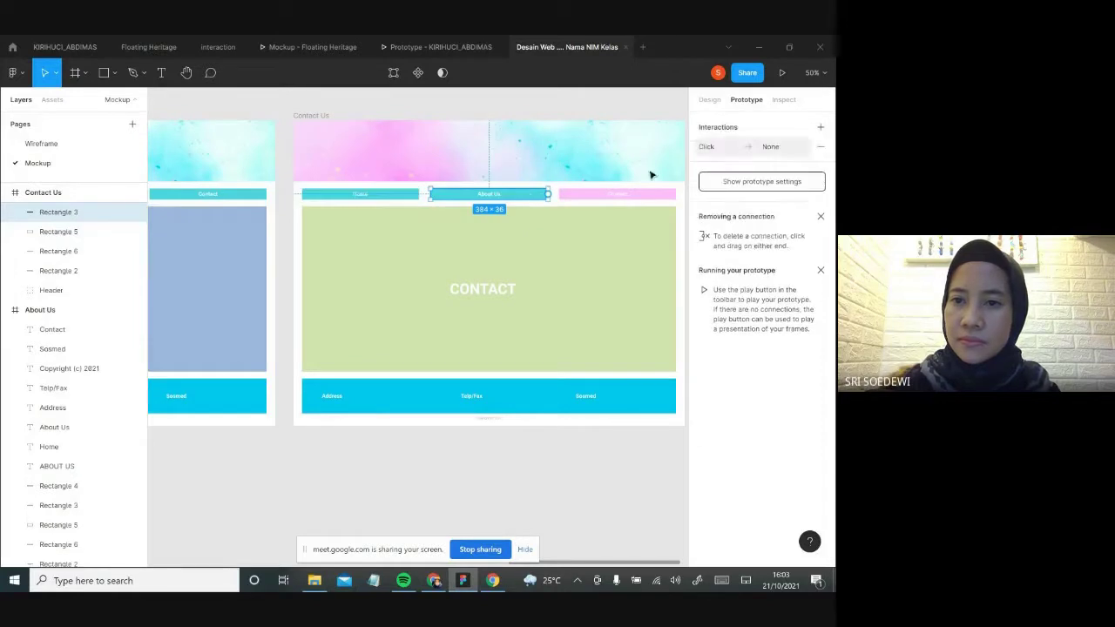
pyautogui.click(720, 148)
pyautogui.click(591, 197)
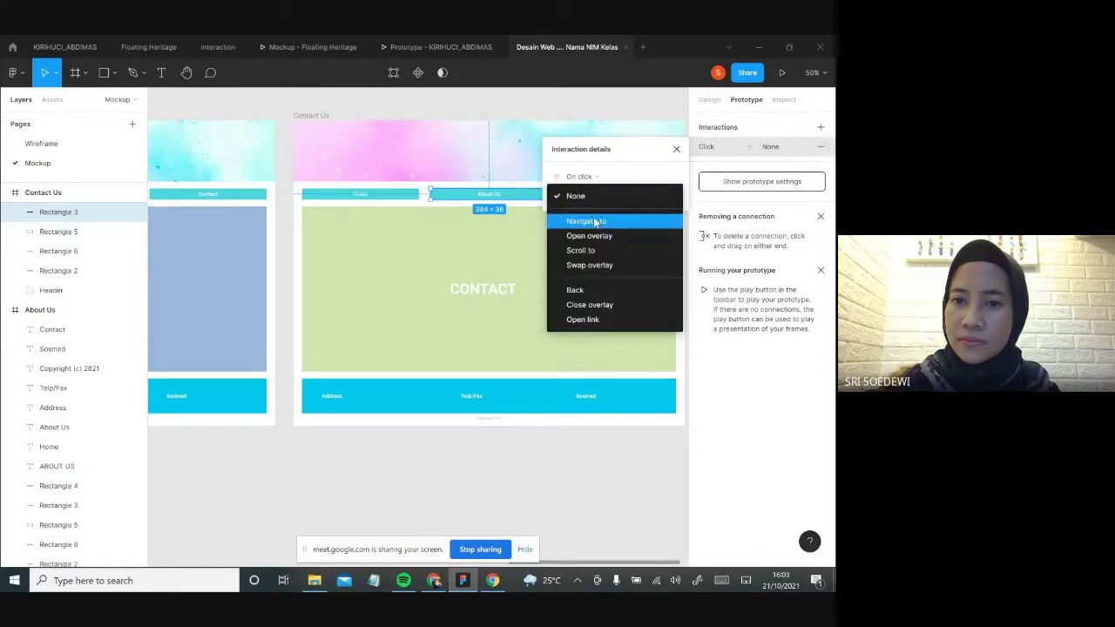
pyautogui.click(599, 220)
pyautogui.click(638, 197)
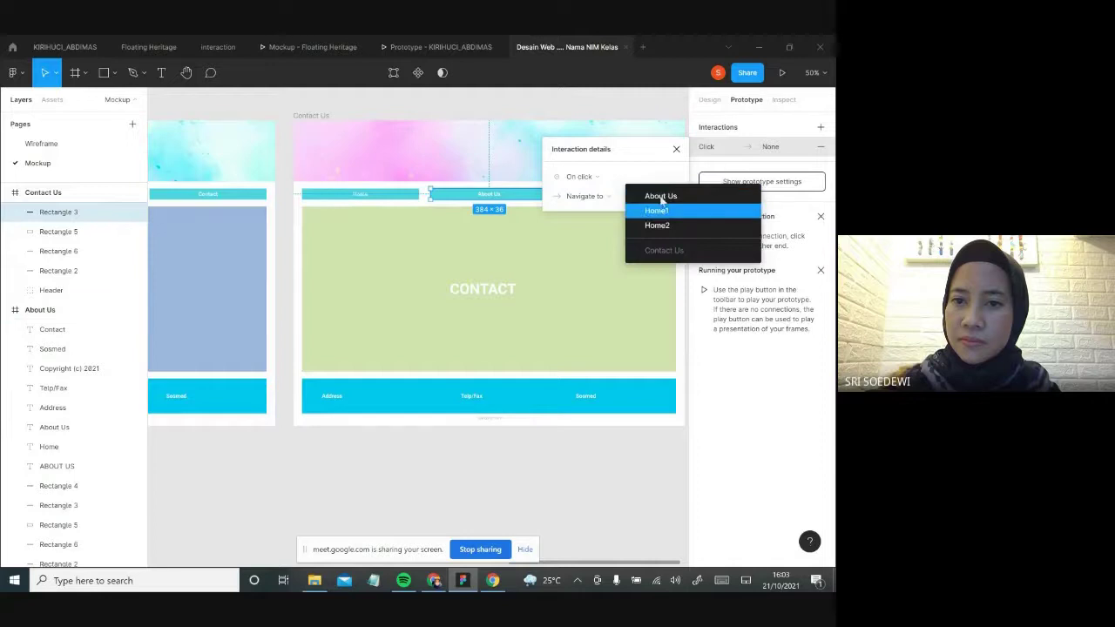
pyautogui.click(655, 210)
pyautogui.click(676, 150)
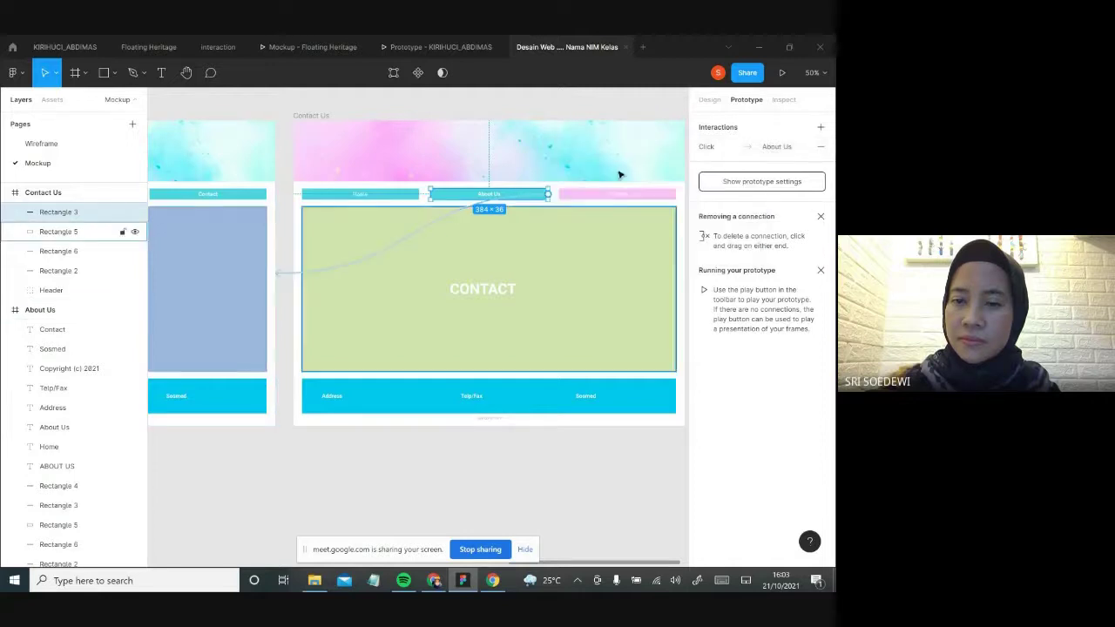
pyautogui.click(560, 110)
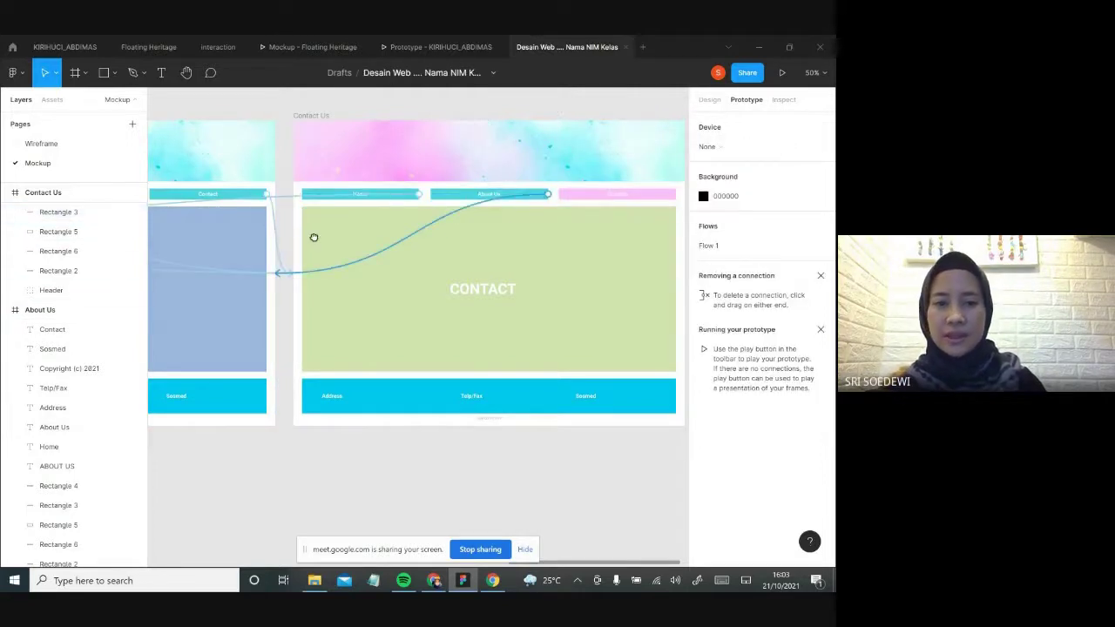
# - Select the Home1 frame, set the canvas zoom to 100%, and run the prototype from Home1
pyautogui.hscroll(5, 491, 239)
pyautogui.hscroll(-5, 602, 227)
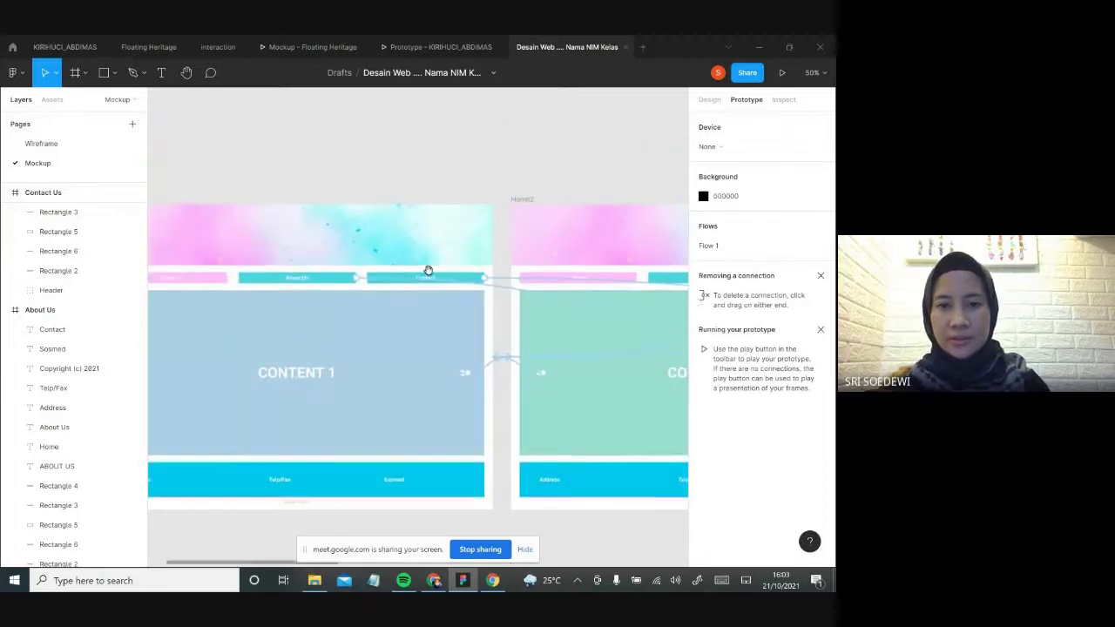
pyautogui.scroll(2, 572, 217)
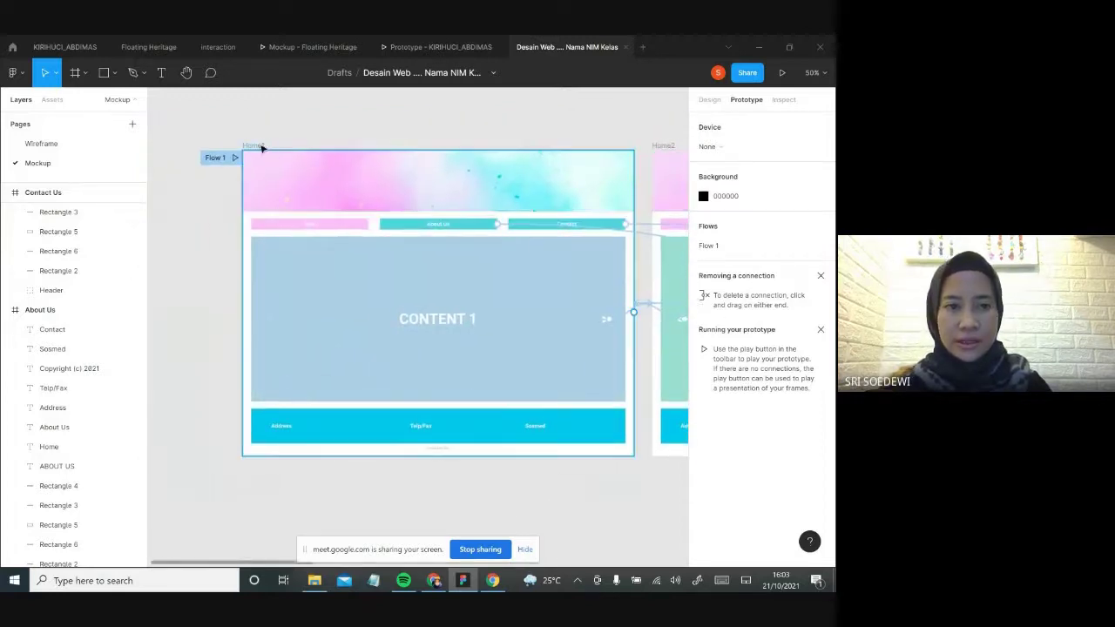
pyautogui.click(255, 149)
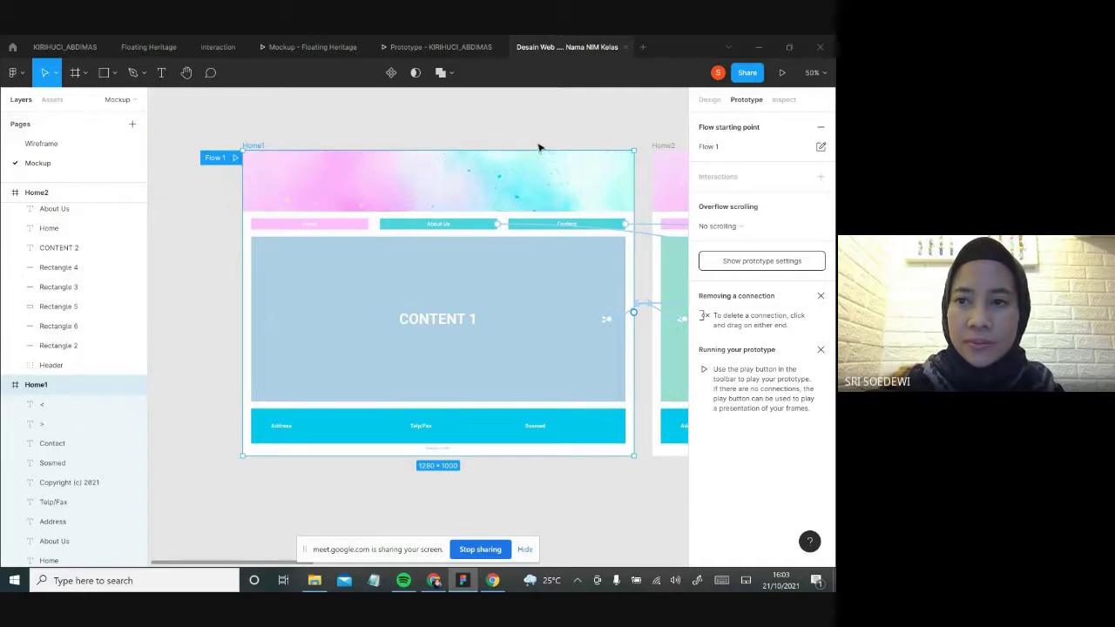
pyautogui.click(816, 73)
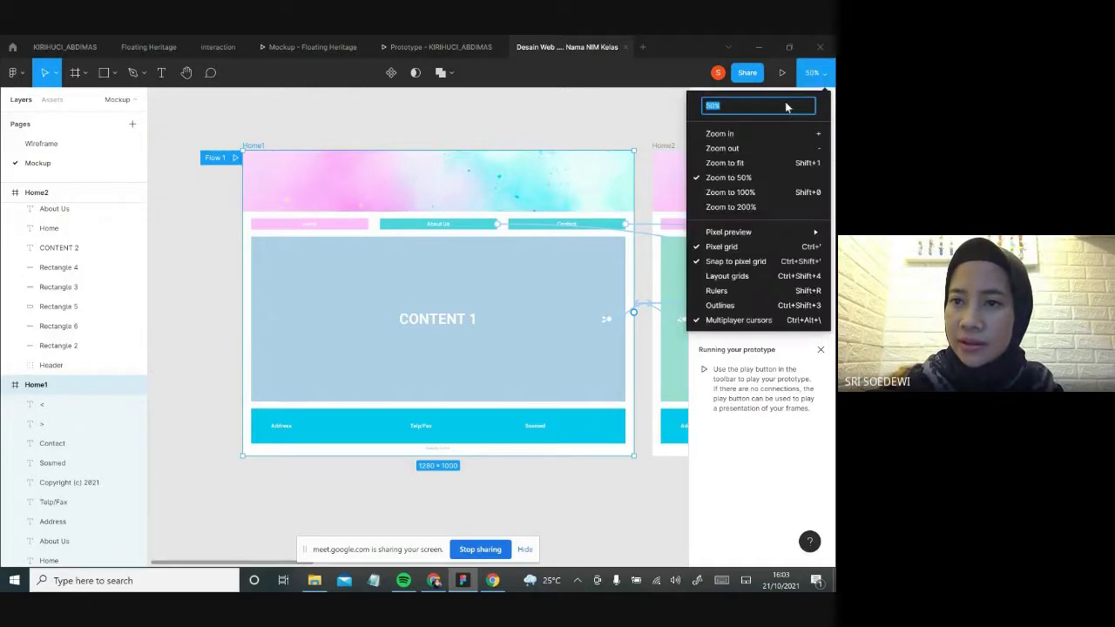
pyautogui.click(751, 192)
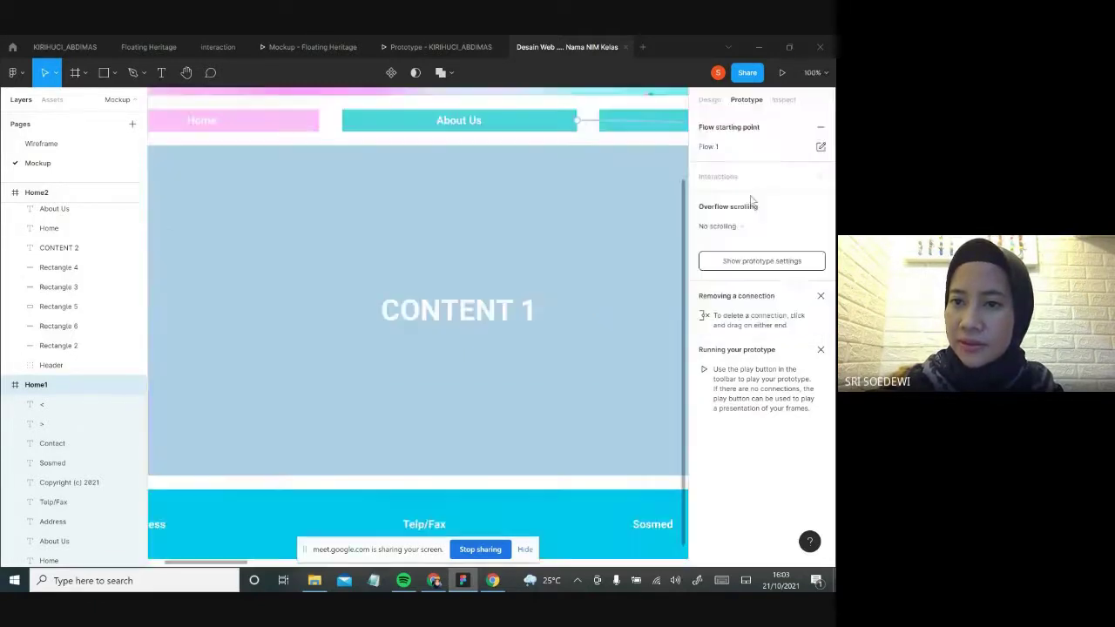
pyautogui.click(783, 74)
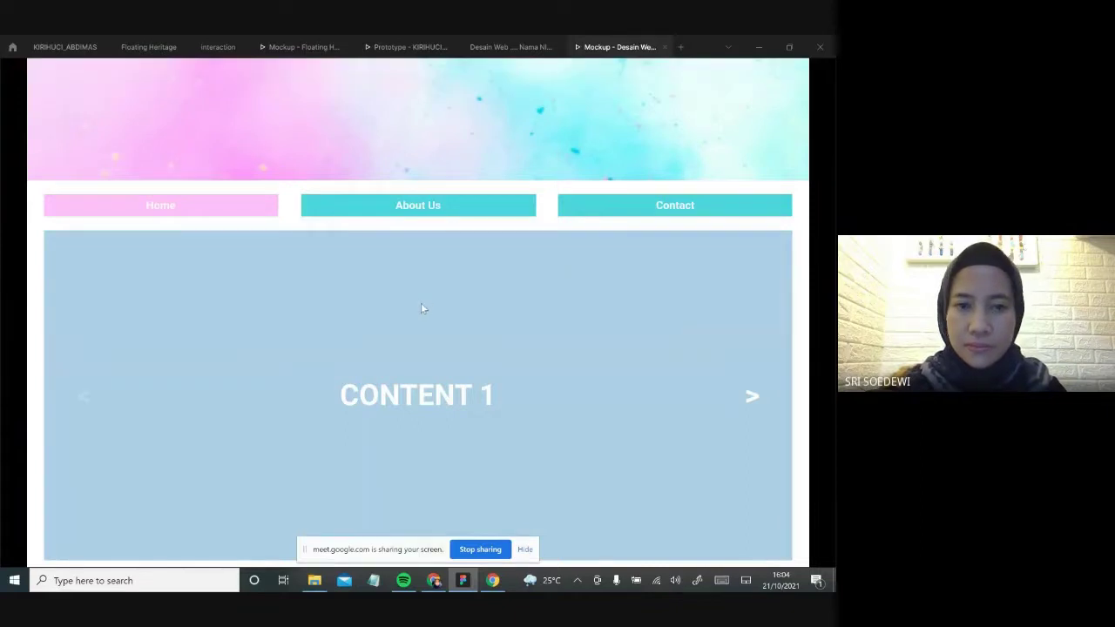
# - Test the > and < arrows in the running prototype by switching repeatedly between the Content 1 and Content 2 pages
pyautogui.click(753, 401)
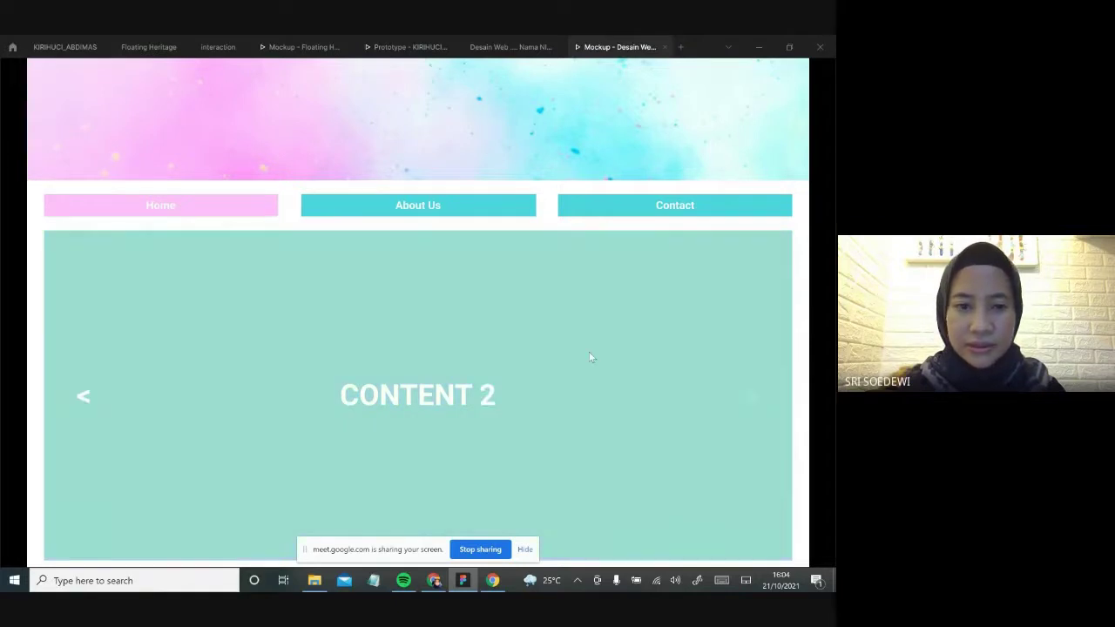
pyautogui.click(84, 399)
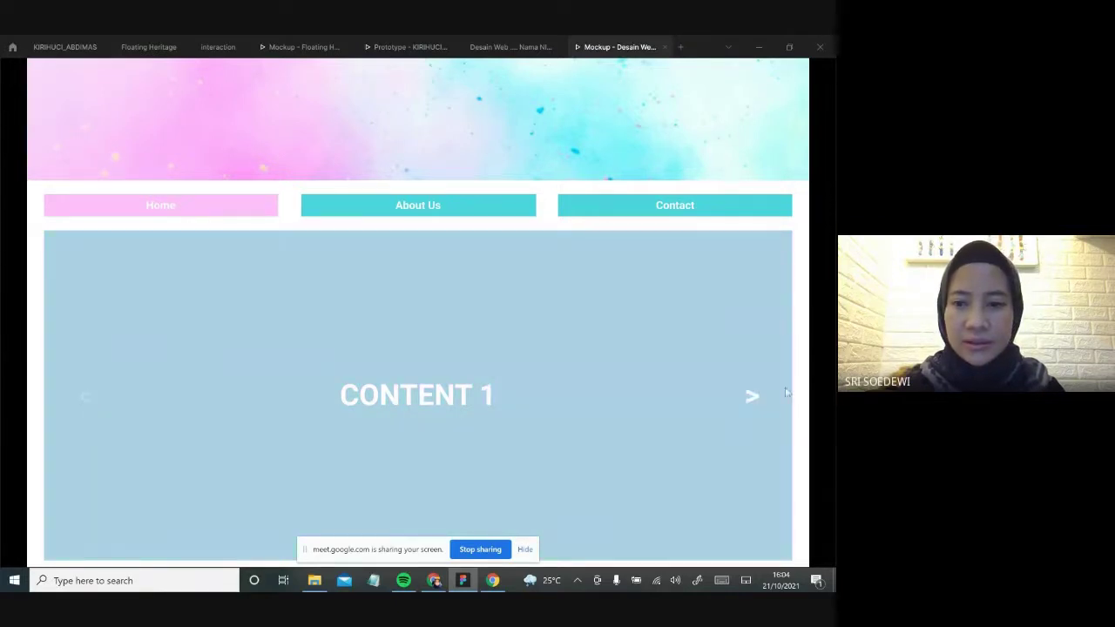
pyautogui.click(753, 399)
pyautogui.click(85, 398)
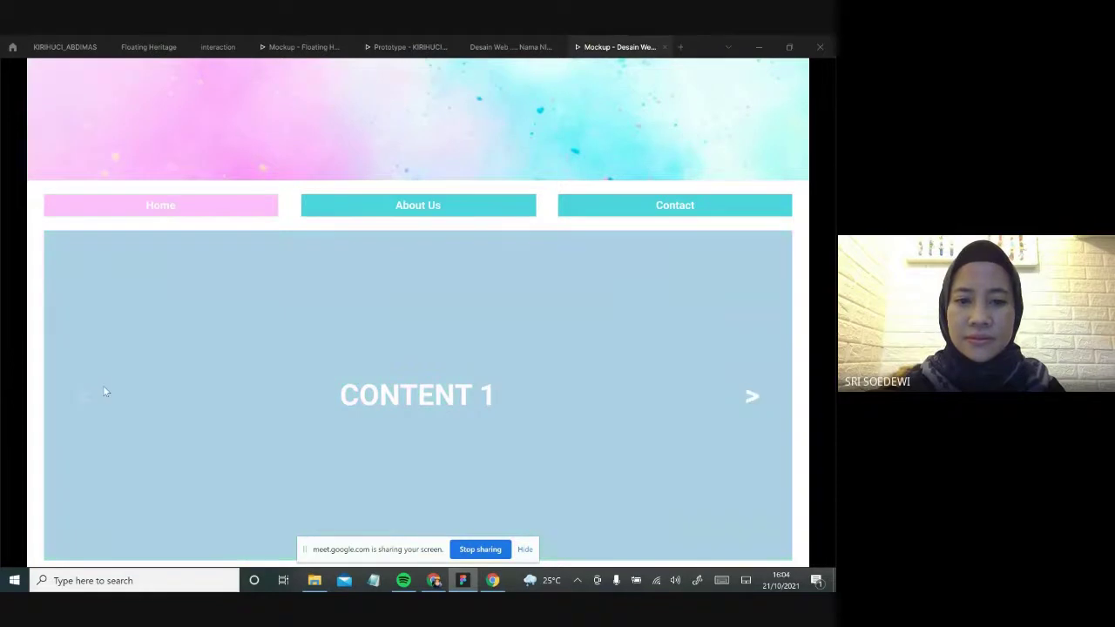
pyautogui.click(755, 399)
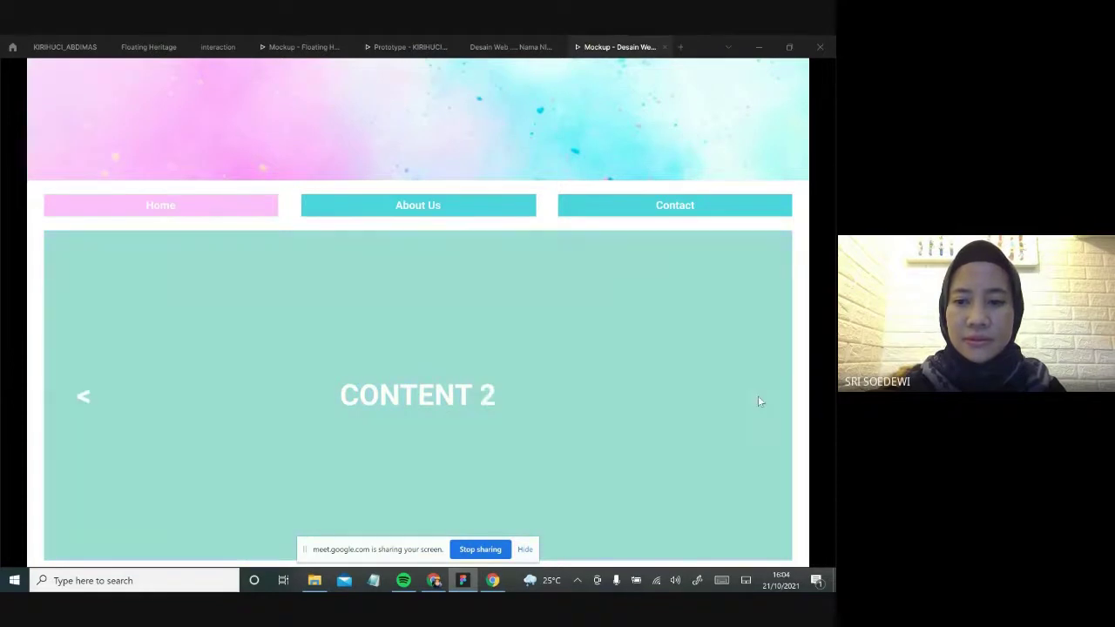
pyautogui.click(84, 399)
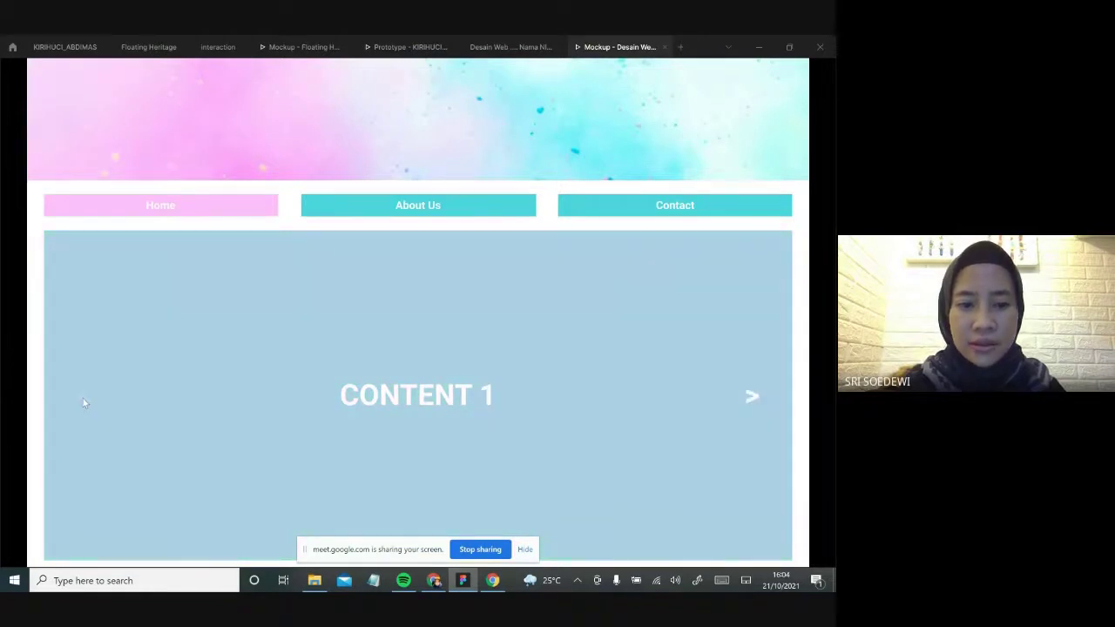
pyautogui.click(755, 399)
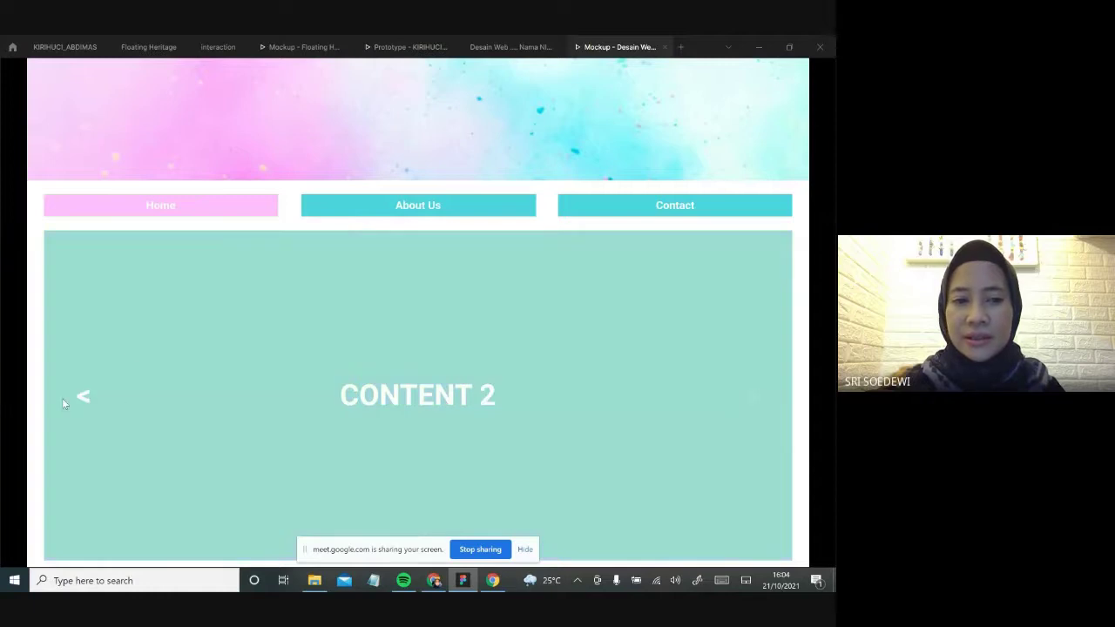
pyautogui.click(84, 399)
pyautogui.scroll(-1, 685, 391)
pyautogui.scroll(1, 685, 391)
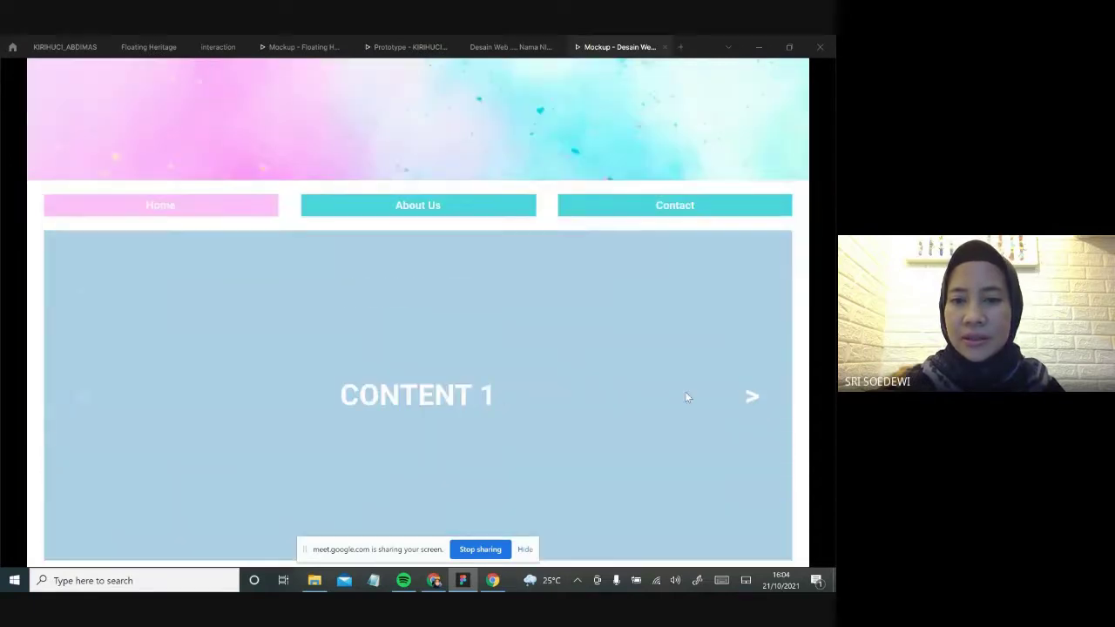
# - Test the > and < arrows once more, then switch between pages with the About Us, Contact and Home buttons, ending on Home
pyautogui.click(753, 399)
pyautogui.click(85, 399)
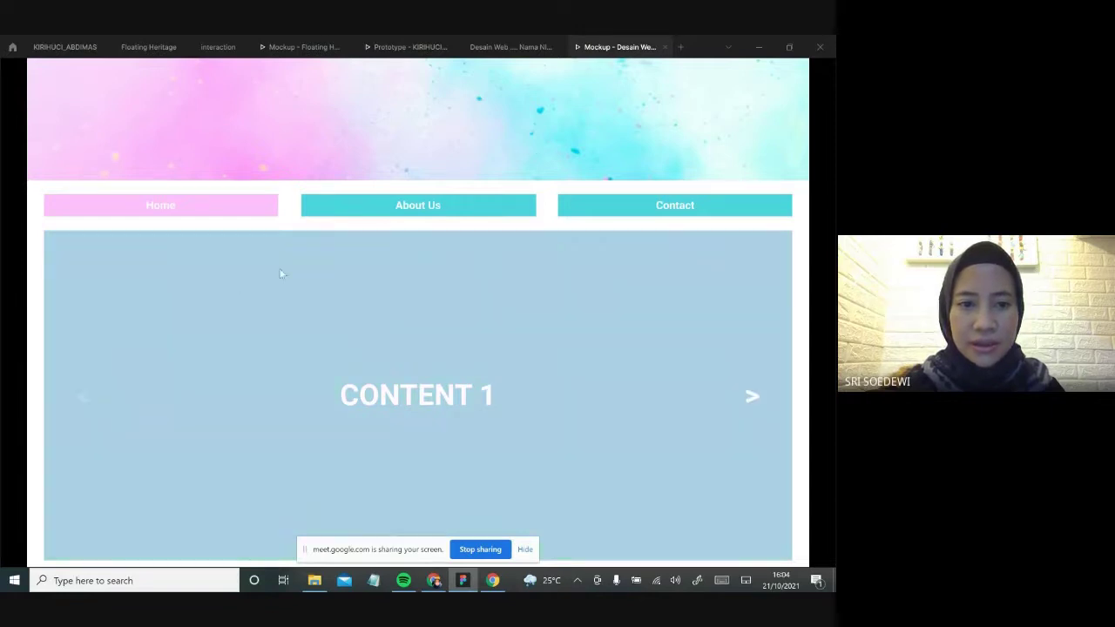
pyautogui.click(377, 211)
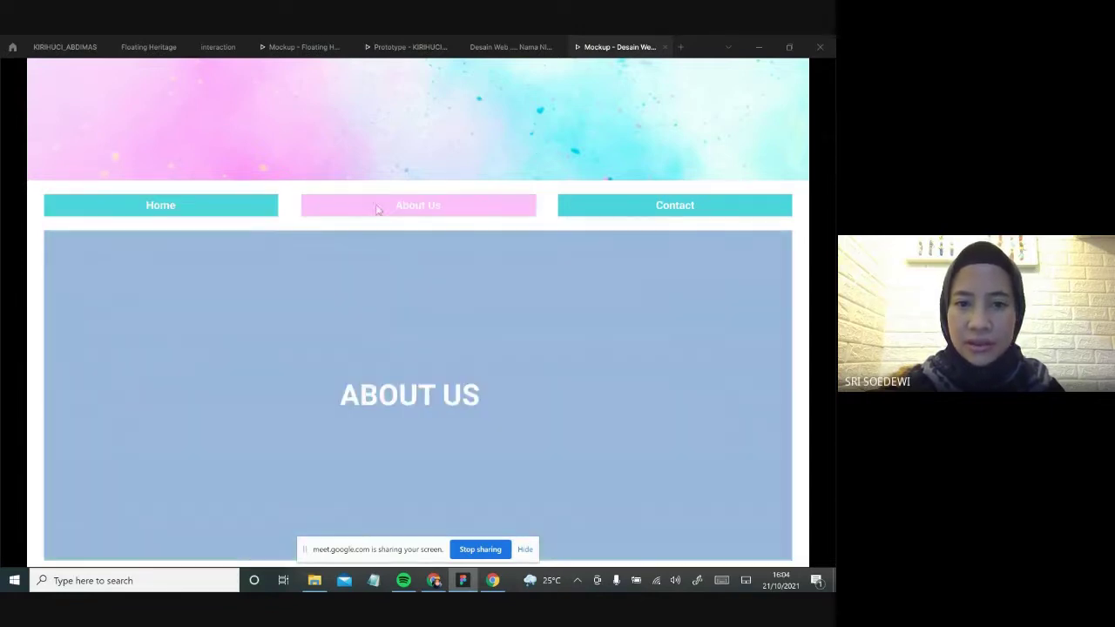
pyautogui.click(641, 209)
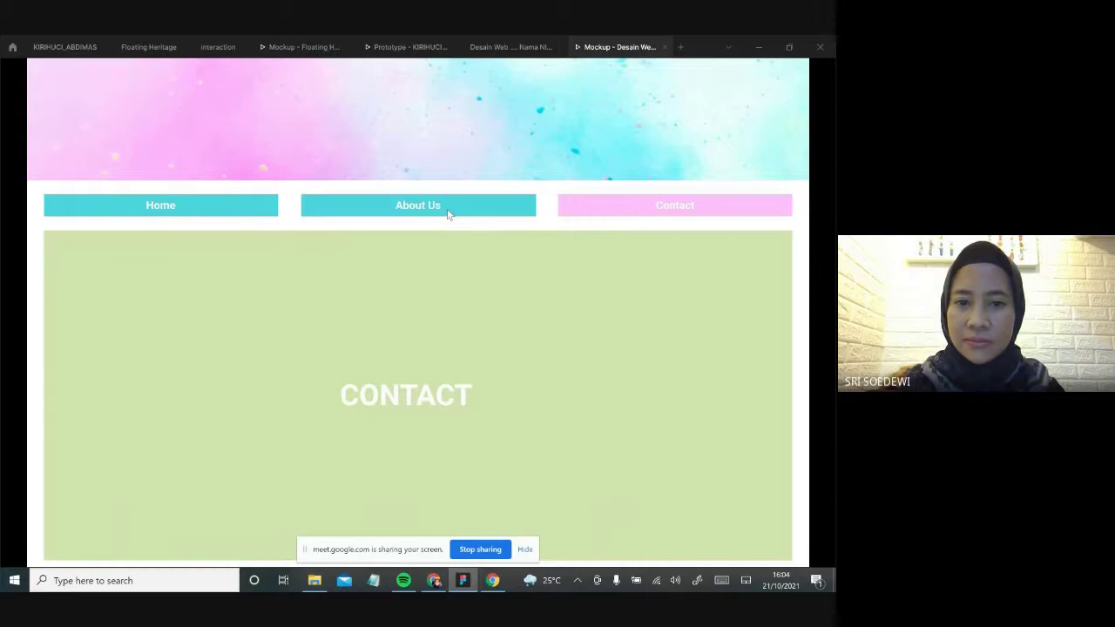
pyautogui.click(447, 214)
pyautogui.click(210, 212)
pyautogui.click(453, 209)
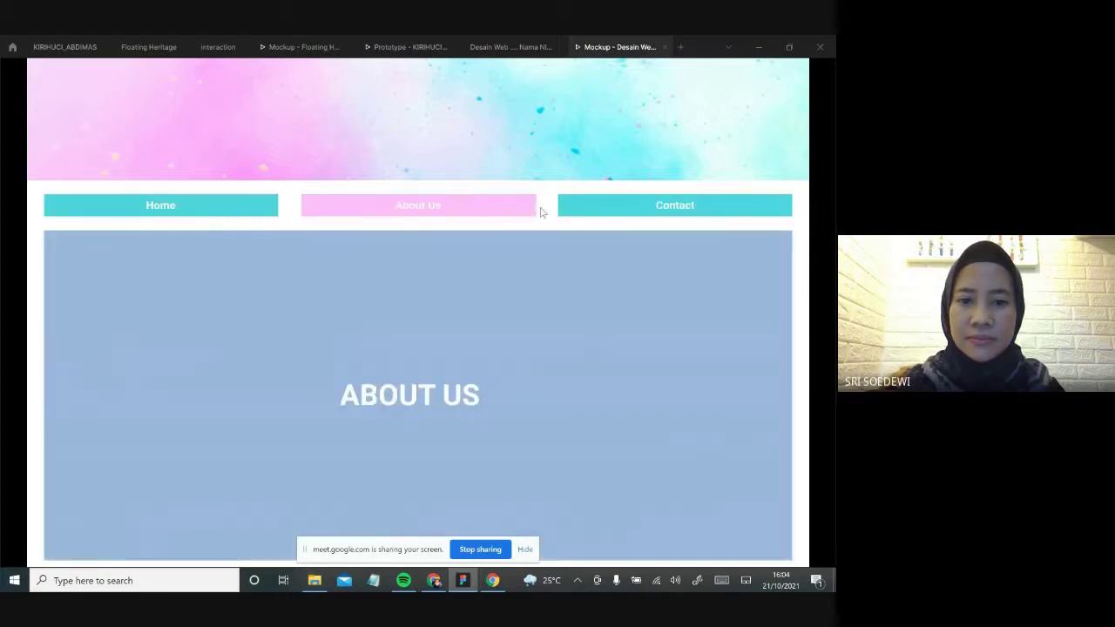
pyautogui.click(608, 207)
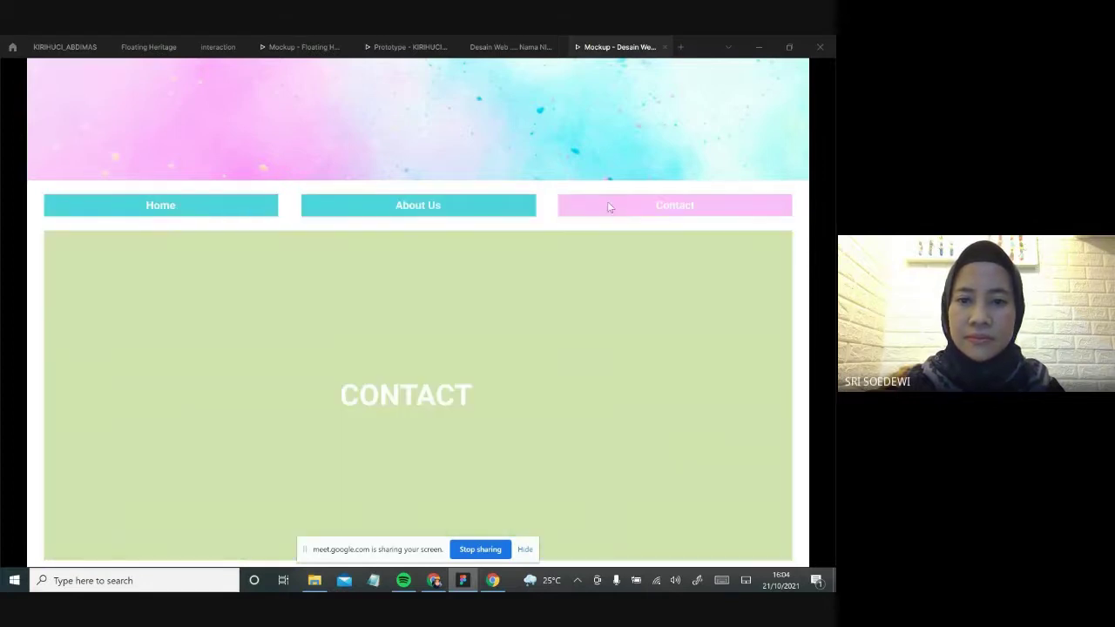
pyautogui.click(220, 214)
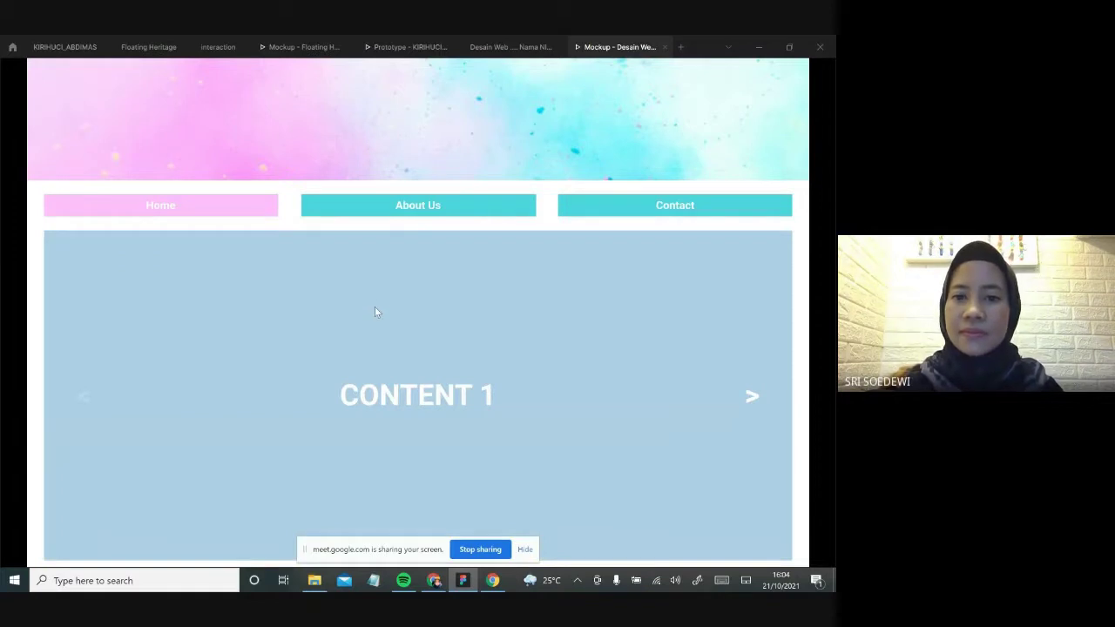